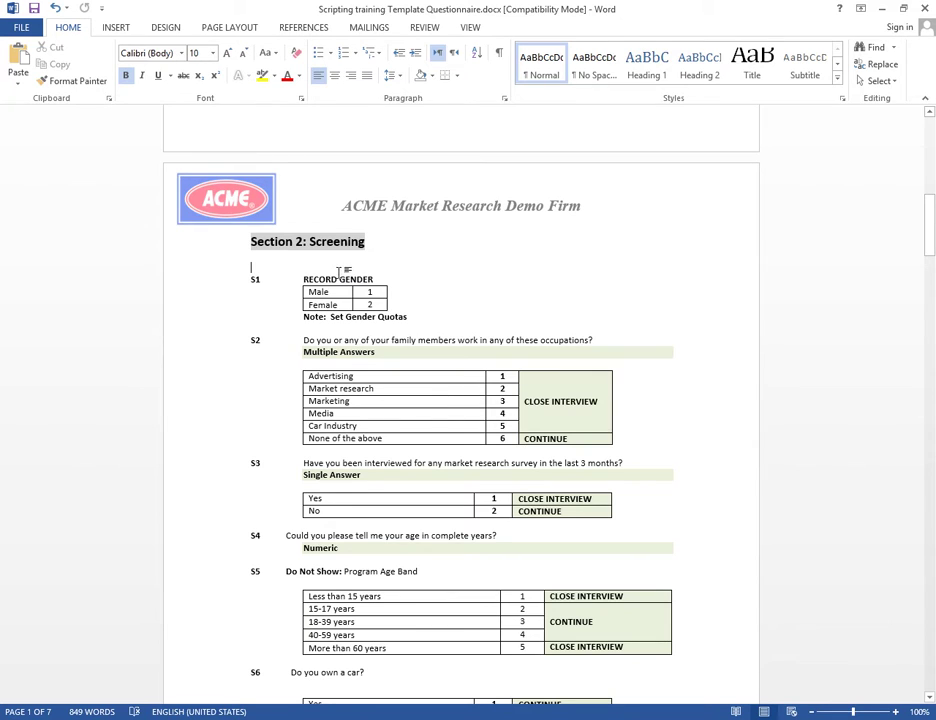
Examine the Section 2: Screening questions S1 to S7 and the LSM household table in the questionnaire.
key(ctrl+shift+d)
mouse_move(245, 231)
mouse_down()
mouse_move(523, 472)
mouse_move(695, 660)
mouse_up()
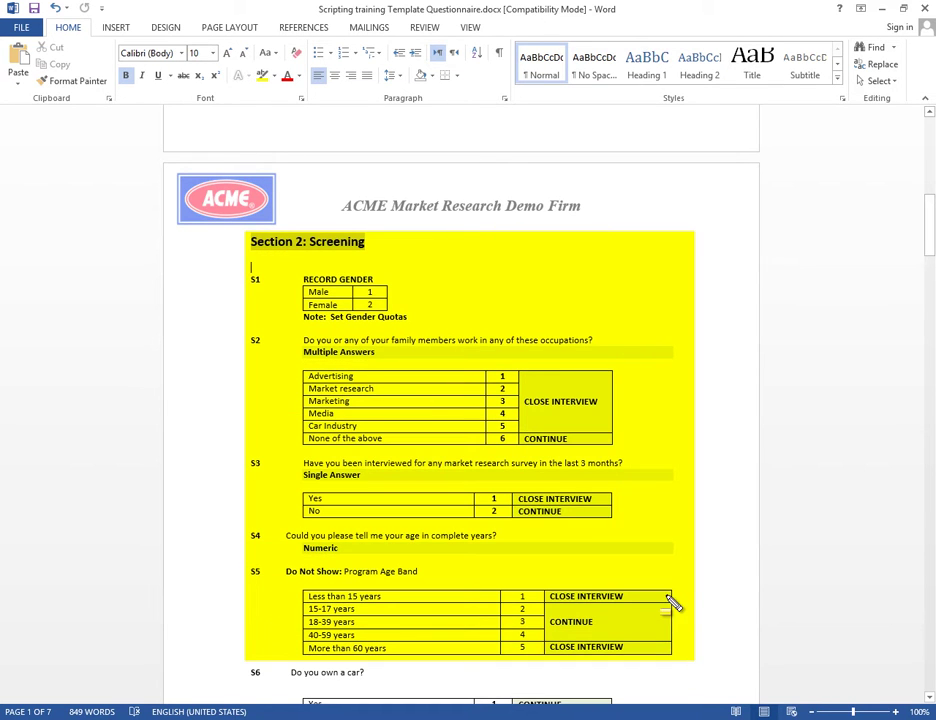
key(Escape)
scroll(443, 460, down, 10)
scroll(446, 465, down, 5)
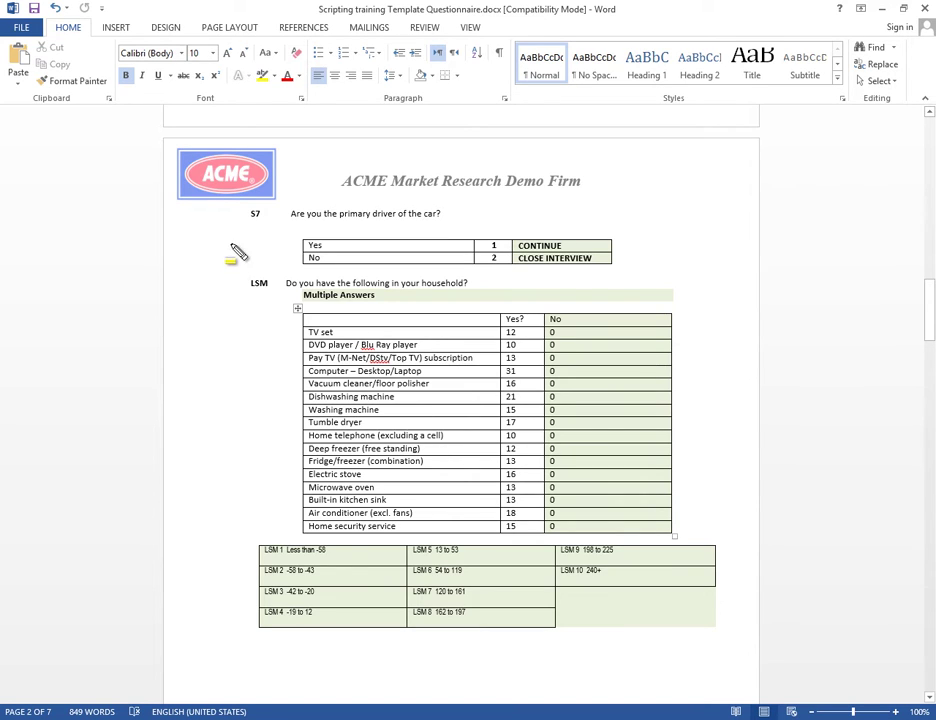
mouse_move(233, 245)
mouse_down()
mouse_move(428, 455)
mouse_move(736, 704)
mouse_move(735, 643)
mouse_up()
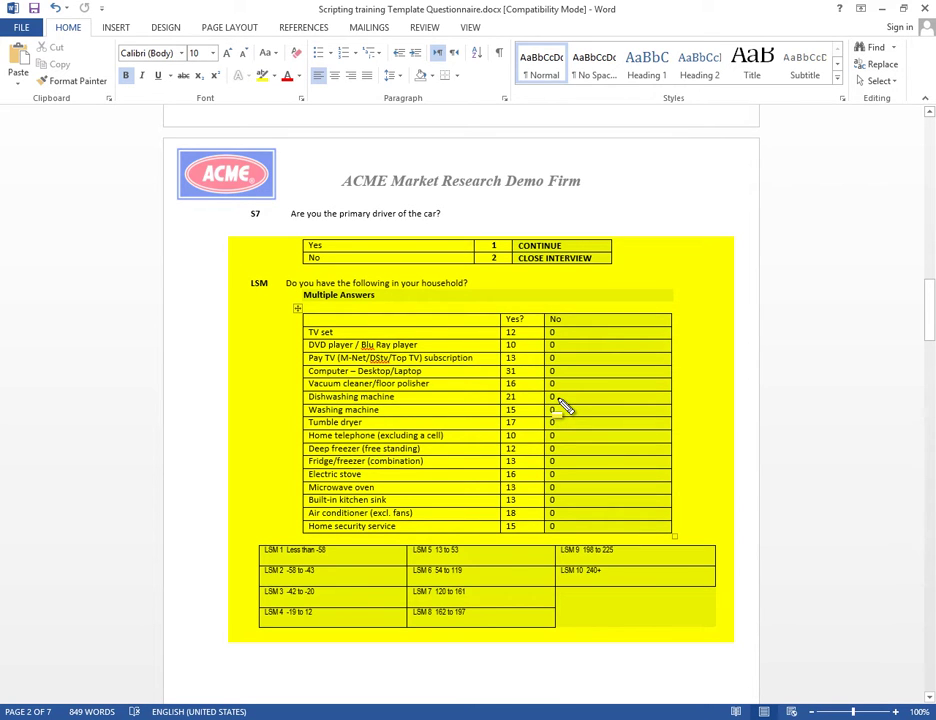
scroll(563, 405, up, 10)
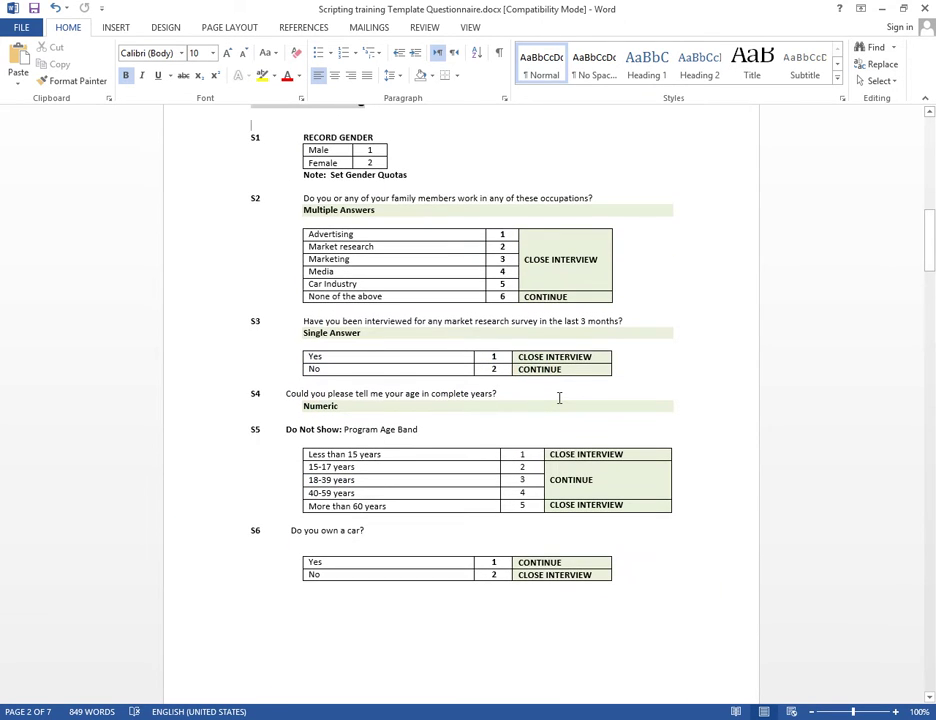
scroll(556, 406, up, 3)
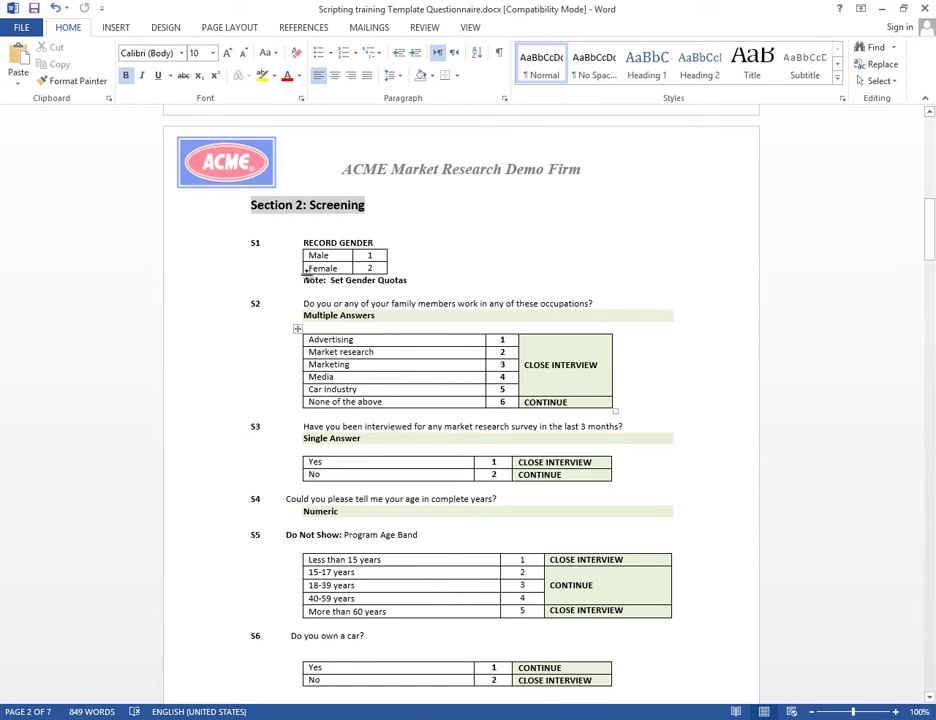
double_click(253, 243)
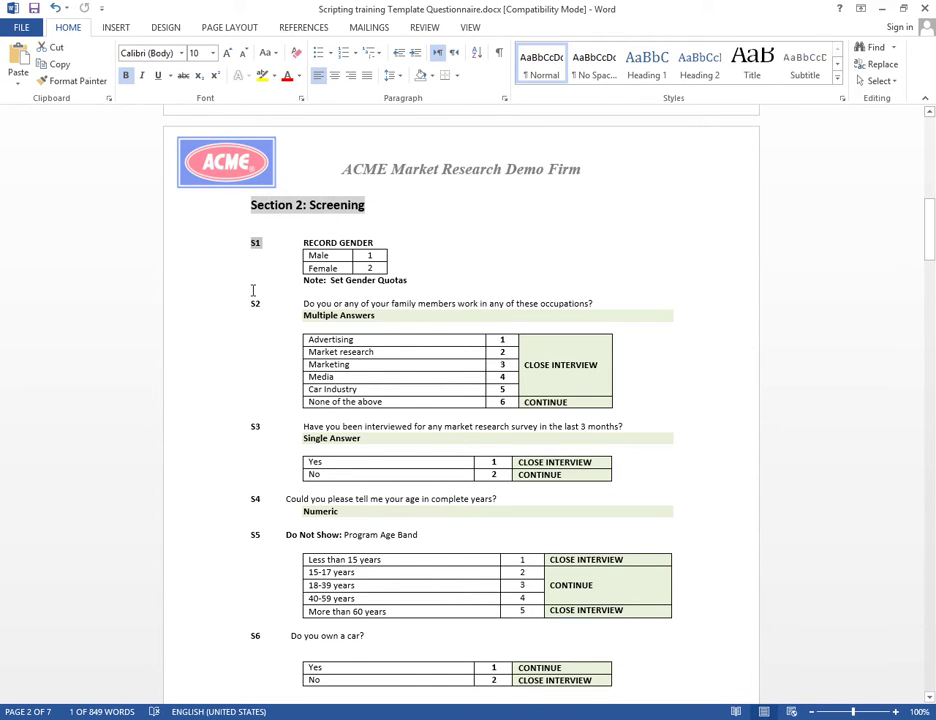
click(257, 243)
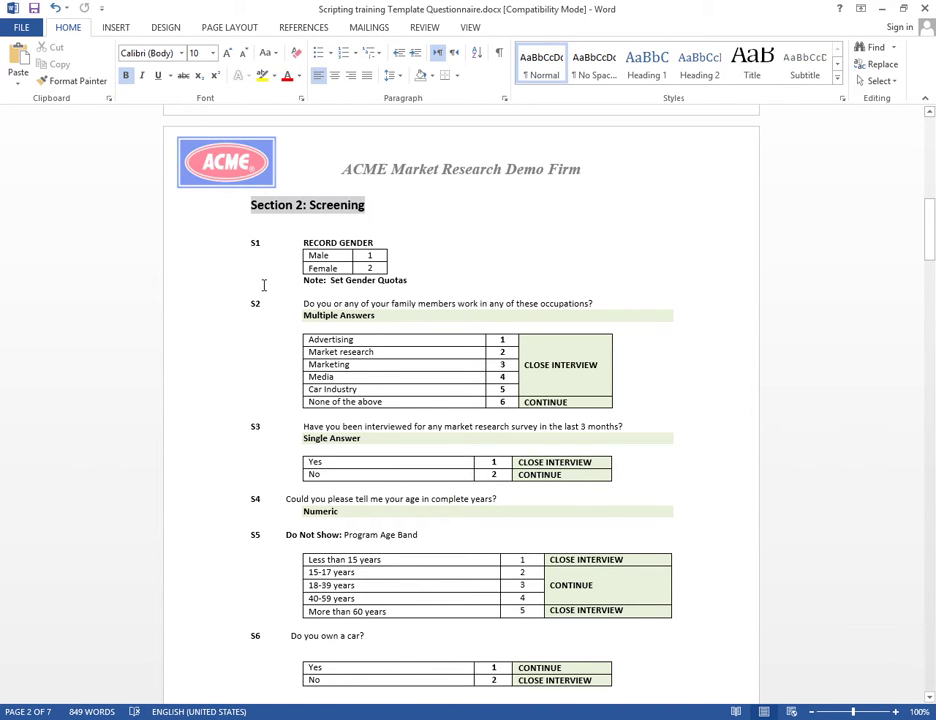
Switch to SurveyToGo Studio and add a new chapter named "Screening" after the Introduction.
key(alt+Tab)
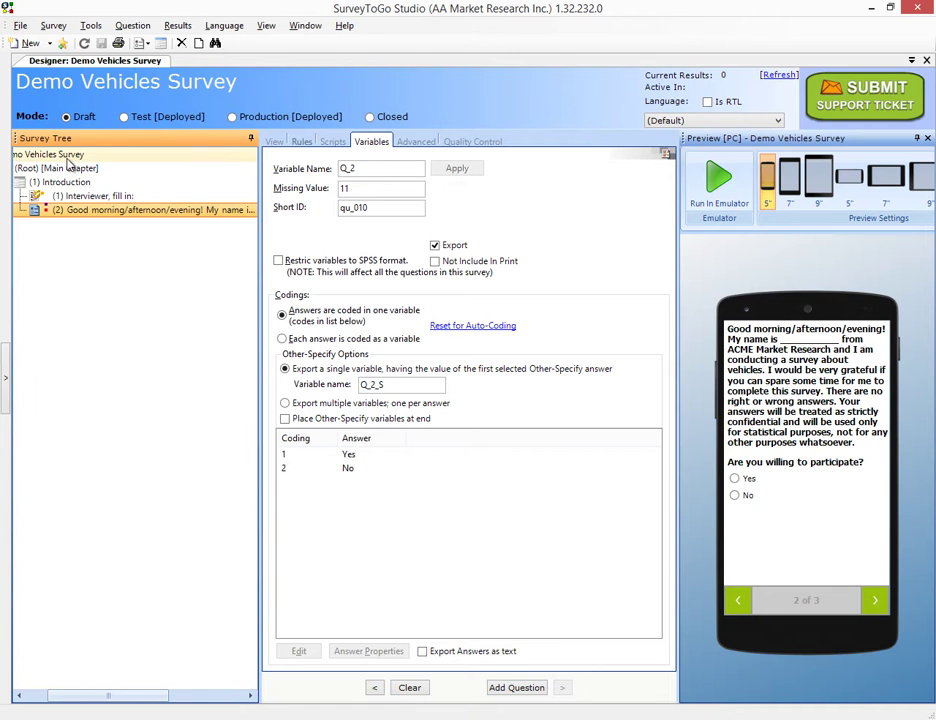
click(161, 44)
drag(92, 696, 65, 696)
drag(378, 174, 288, 169)
text(Screening)
Add a single choice question to the Screening chapter with the text "RECORD GENDER" copied from the Word questionnaire.
key(alt+Tab)
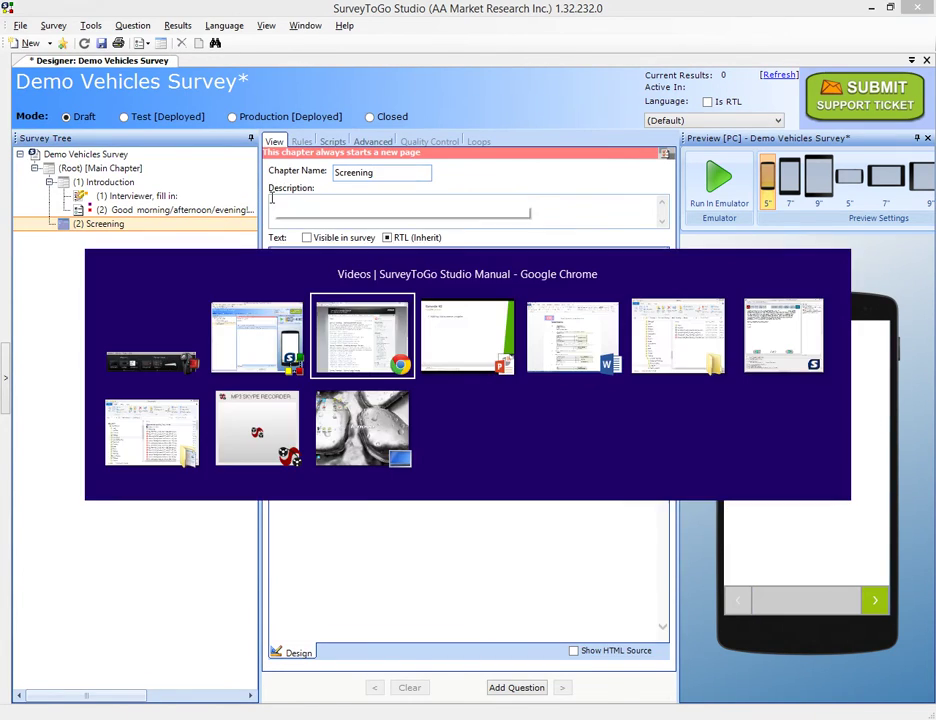
key(alt+Tab)
click(133, 26)
mouse_move(146, 42)
click(257, 43)
key(alt+Tab)
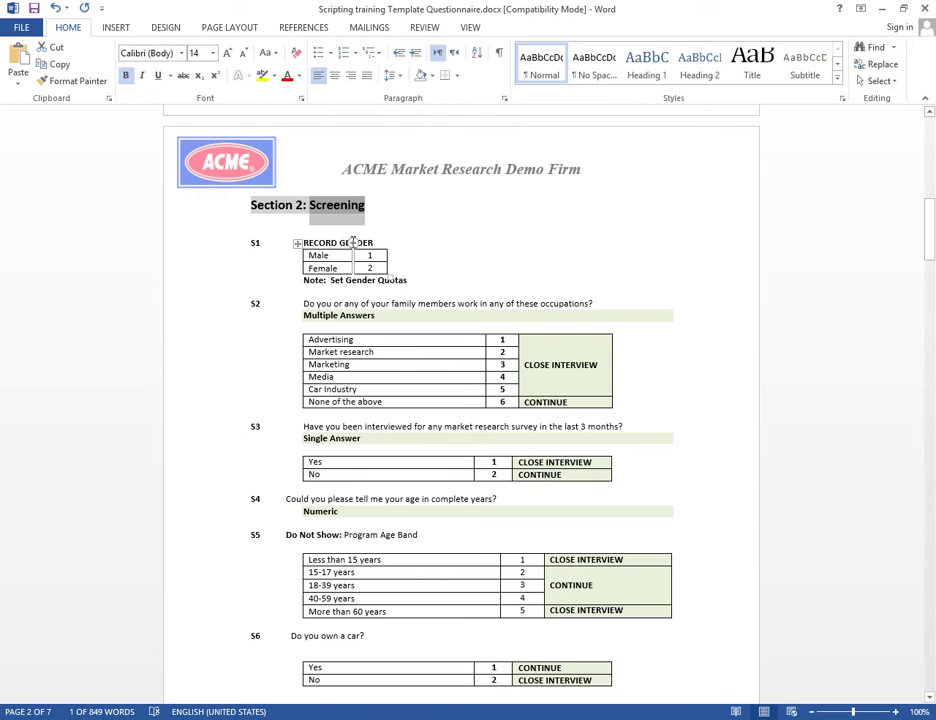
drag(372, 243, 324, 265)
key(ctrl+c)
key(alt+Tab)
text(RECORD GENDER)
Add the answers Male and Female from the questionnaire to the RECORD GENDER question.
key(alt+Tab)
Add a multiple selection question with the copied text "Do you or any of your family members work in any of these occupations?".
key(alt+Tab)
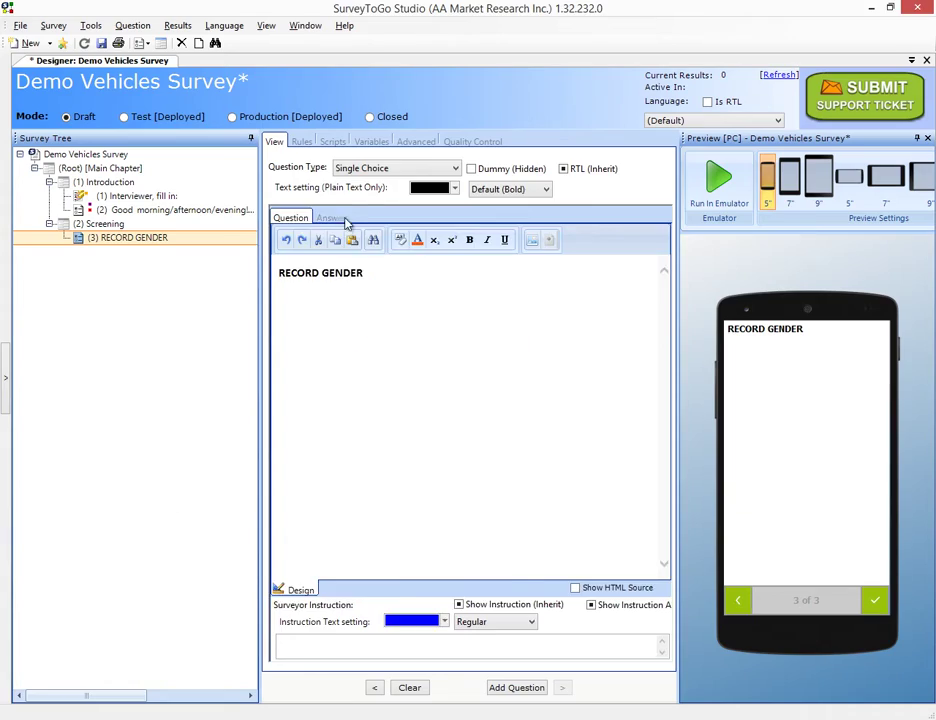
click(346, 219)
click(360, 240)
key(ctrl+v)
click(573, 513)
key(alt+Tab)
drag(596, 304, 311, 300)
key(ctrl+c)
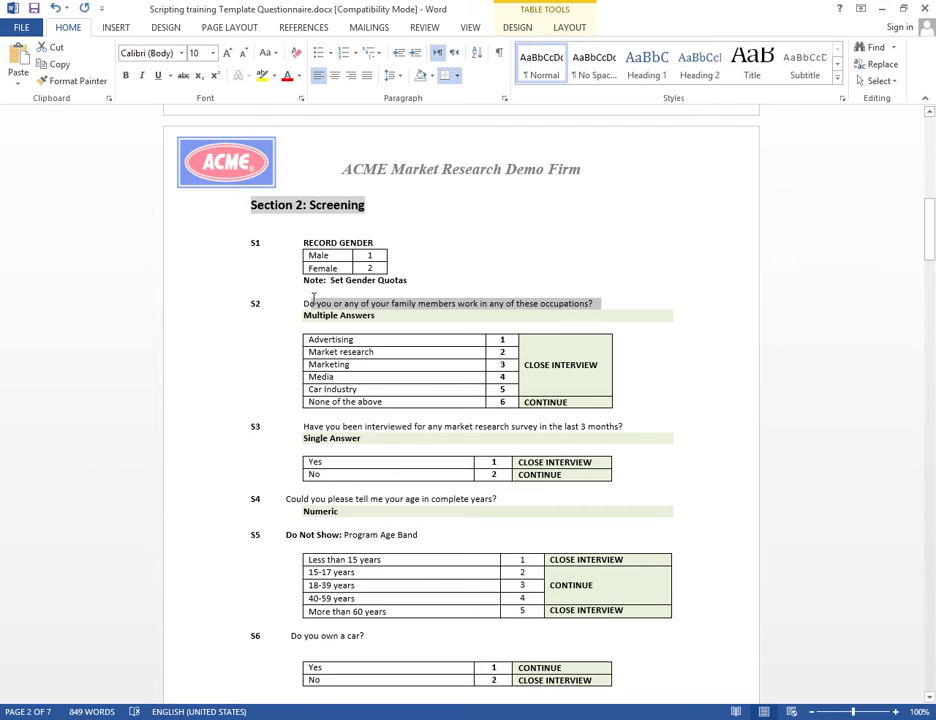
Set the variable name of the RECORD GENDER question to S1, matching its label in the questionnaire.
key(alt+Tab)
click(133, 28)
mouse_move(144, 42)
click(316, 111)
key(ctrl+v)
key(alt+Tab)
click(255, 241)
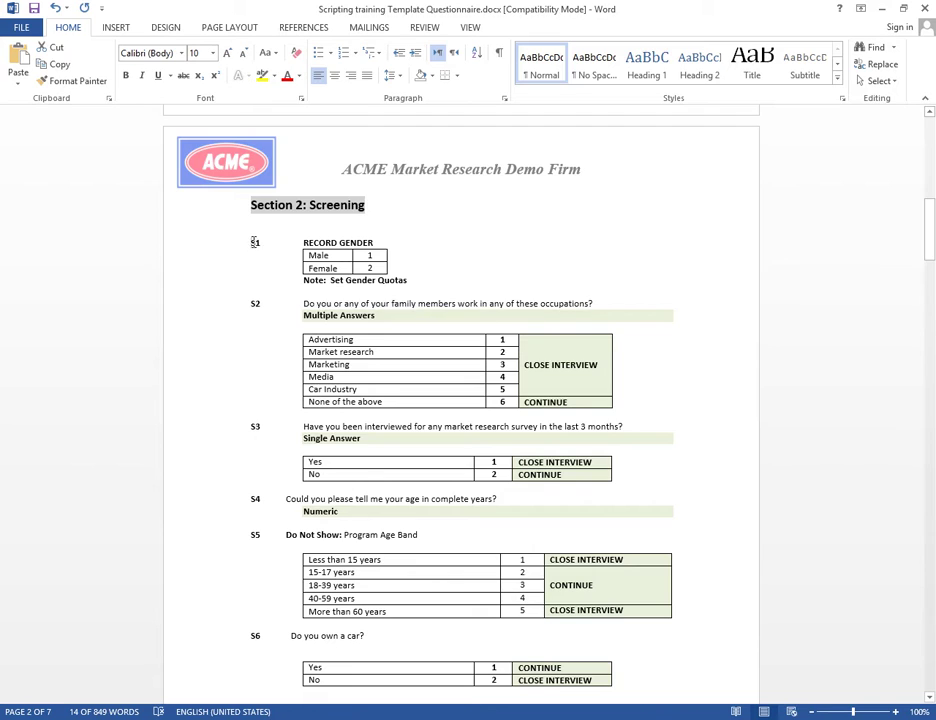
key(alt+Tab)
click(128, 238)
click(371, 142)
double_click(367, 166)
text(S1)
click(455, 168)
Set the variable name of the family occupations question to S2.
click(170, 252)
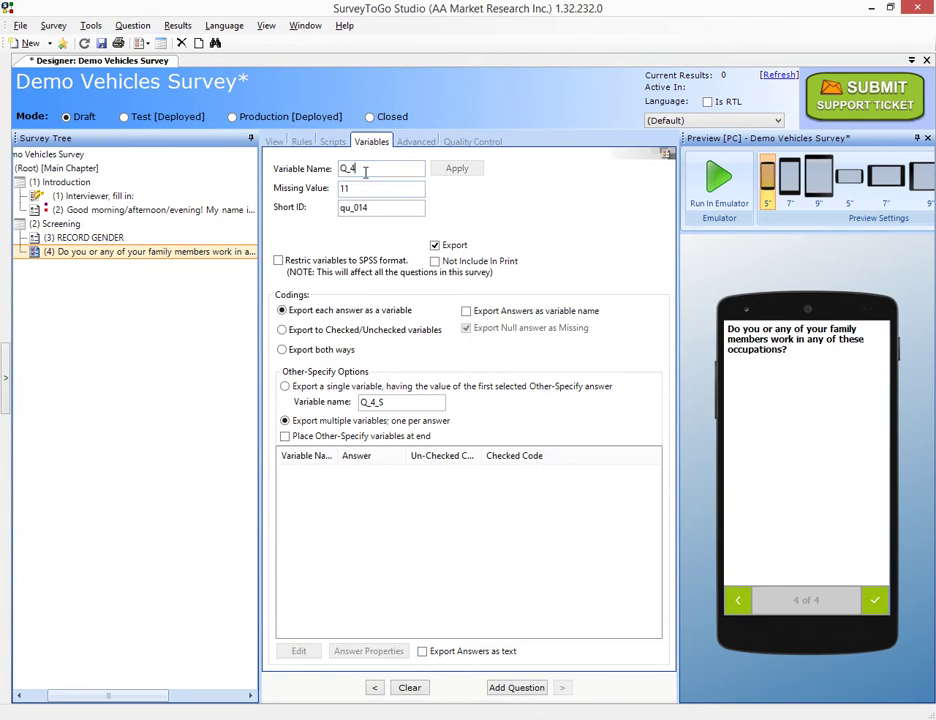
double_click(366, 170)
text(S2)
click(448, 170)
Copy the six occupation answers, Advertising through None of the above, from the questionnaire into the family occupations question.
key(alt+Tab)
drag(337, 340, 340, 401)
key(ctrl+c)
key(alt+Tab)
click(277, 141)
click(333, 217)
click(580, 274)
key(ctrl+v)
click(574, 512)
Make "None of the above" an exclusive answer in the family occupations question.
click(324, 381)
click(366, 275)
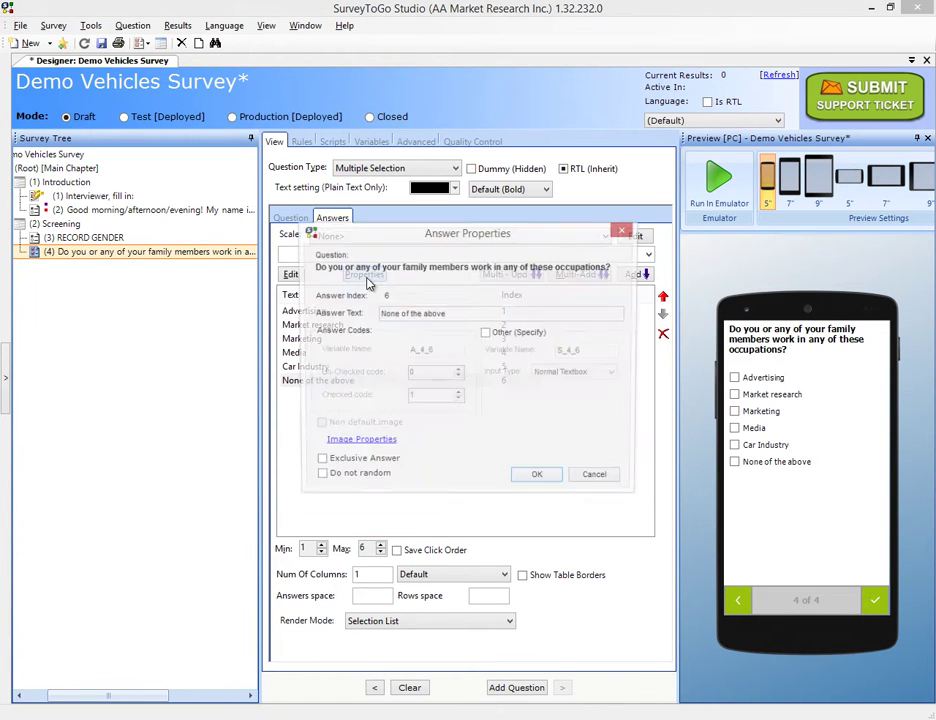
click(319, 463)
click(538, 480)
Add a single choice question with the copied text "Have you been interviewed for any market research survey in the last 3 months?".
key(alt+Tab)
drag(623, 427, 304, 427)
key(ctrl+c)
key(alt+Tab)
click(133, 26)
click(275, 42)
click(351, 281)
key(ctrl+v)
Set the variable name of the recent market research interview question to S3.
key(alt+Tab)
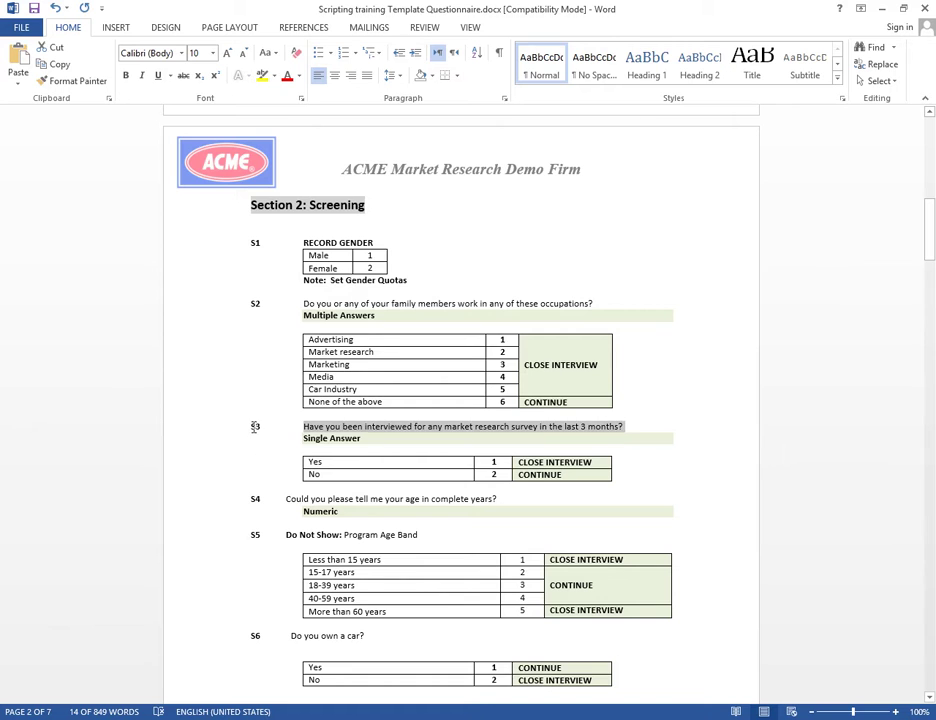
key(alt+Tab)
click(372, 143)
drag(366, 169, 325, 169)
text(S3)
click(471, 170)
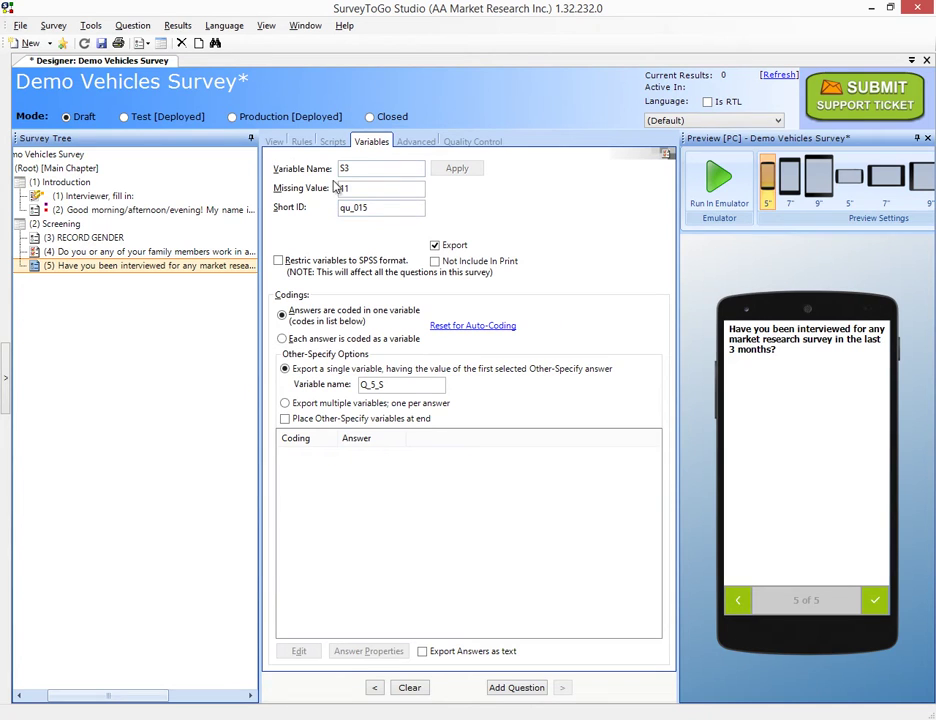
Set the Short IDs of the interview, family occupations and RECORD GENDER questions to S3, S2 and S1 respectively.
text(S3)
drag(375, 208, 278, 205)
click(125, 252)
text(S2)
click(119, 239)
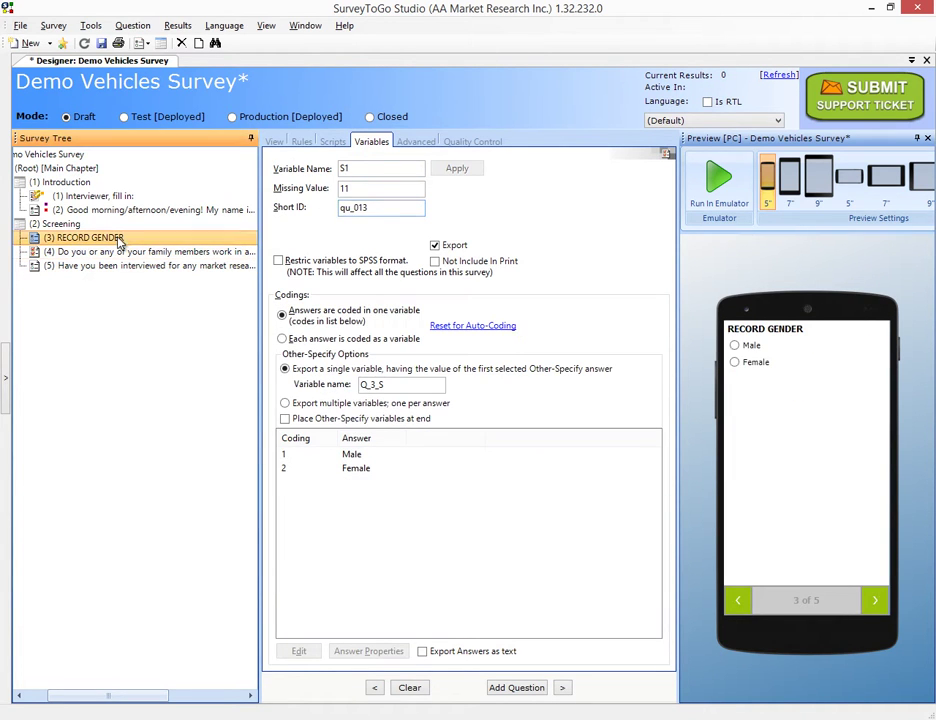
drag(374, 208, 263, 203)
text(S1)
click(176, 266)
Copy the answers Yes and No from the questionnaire into the recent market research interview question.
key(alt+Tab)
drag(322, 463, 353, 477)
key(ctrl+c)
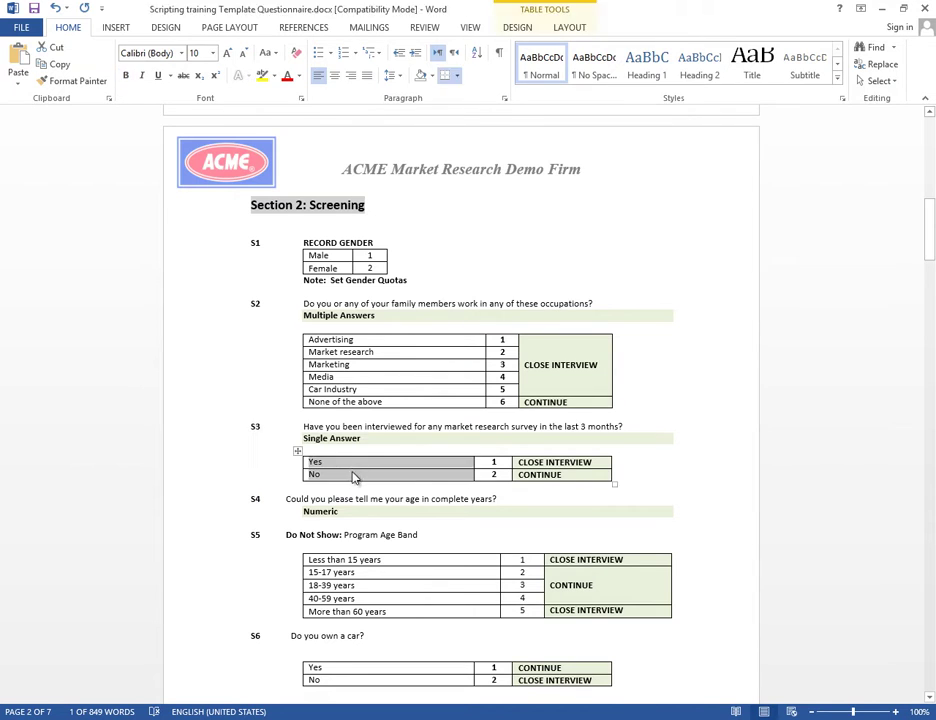
key(alt+Tab)
click(275, 142)
click(332, 219)
click(581, 274)
key(ctrl+v)
click(575, 513)
Add a numeric question to the end of the Screening chapter for the questionnaire's age question.
key(alt+Tab)
scroll(500, 440, down, 2)
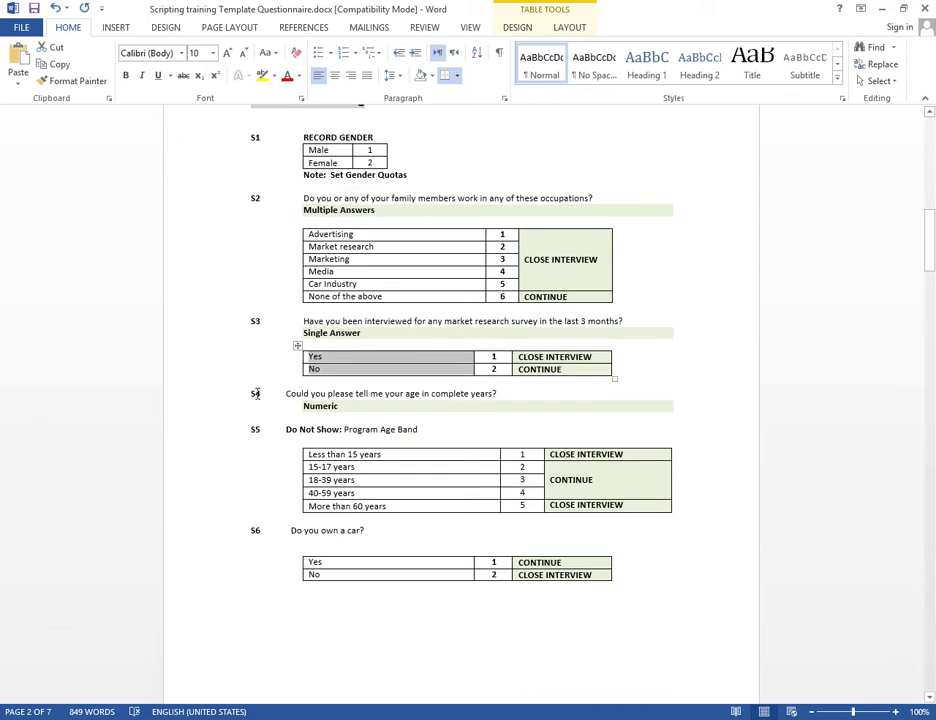
drag(283, 393, 510, 393)
key(ctrl+c)
key(alt+Tab)
click(132, 25)
mouse_move(138, 40)
click(284, 58)
Set the new numeric question's variable name and Short ID to S4.
double_click(380, 168)
text(S4)
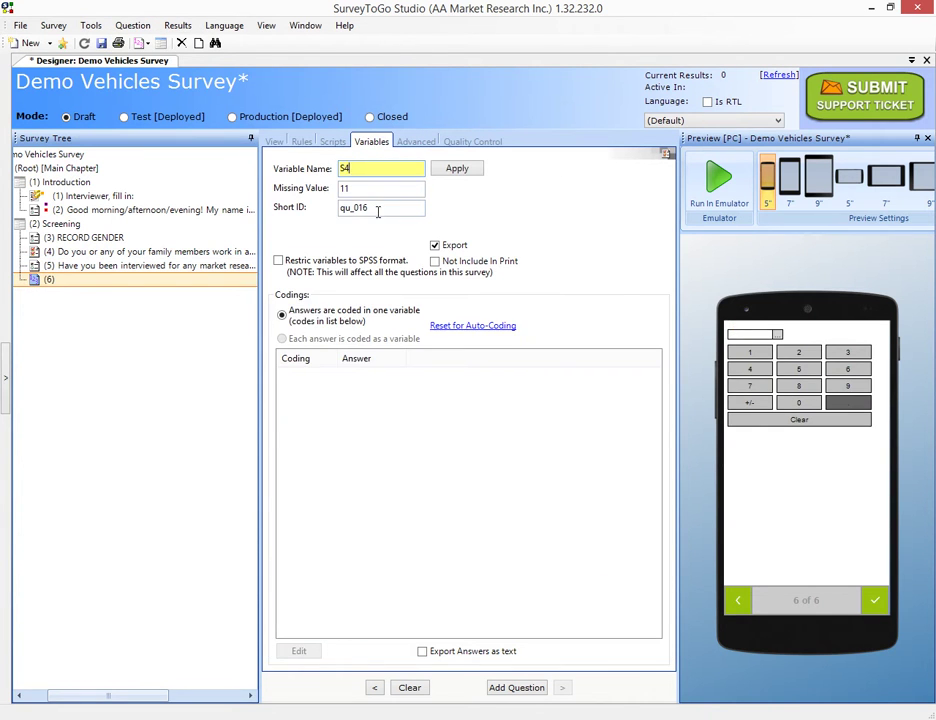
double_click(376, 207)
click(645, 304)
text(S4)
click(458, 172)
Copy "Could you please tell me your age in complete years?" from the questionnaire into the numeric question's text.
key(alt+Tab)
drag(506, 393, 288, 392)
key(alt+Tab)
click(274, 141)
click(336, 271)
key(ctrl+v)
Add a single choice question after the age question for the questionnaire's age band item.
click(134, 26)
click(275, 48)
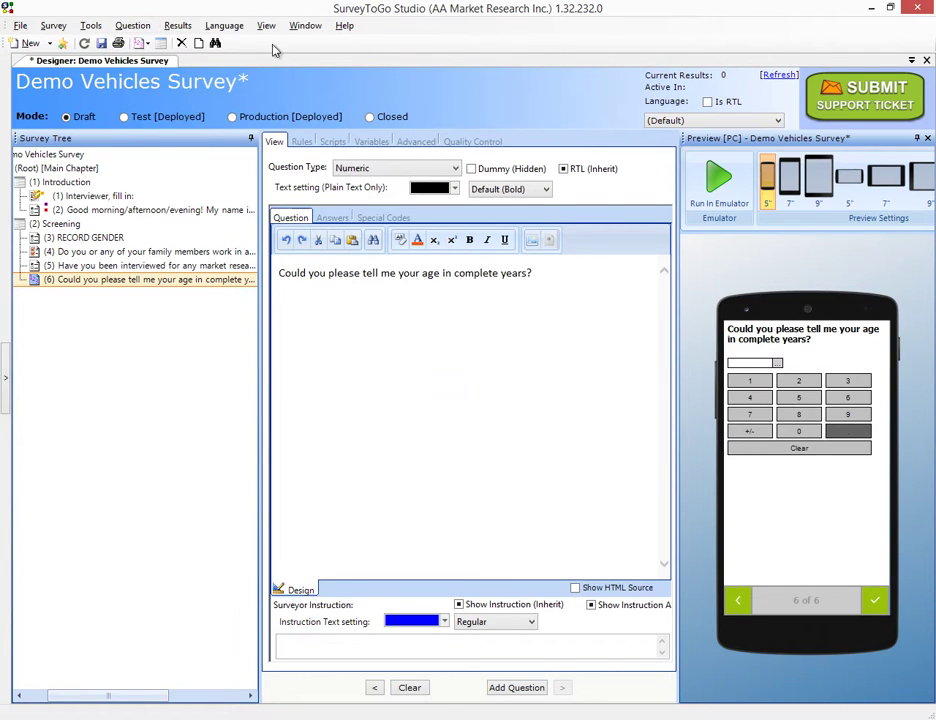
key(alt+Tab)
key(alt+Tab)
Set question 7's variable name and Short ID to S5, updating all references to the variable.
click(371, 142)
double_click(380, 168)
text(S5)
click(386, 208)
click(376, 357)
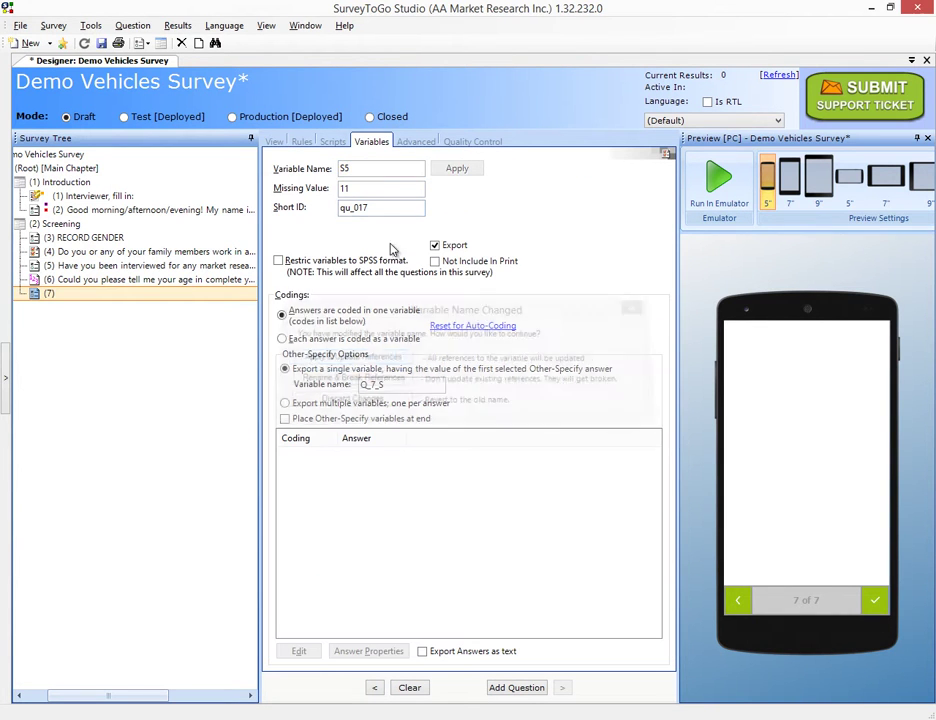
double_click(378, 208)
text(S5)
Make question 7 a dummy (hidden) question and give it the copied text "Program Age Band".
key(alt+Tab)
scroll(328, 378, down, 3)
drag(425, 323, 355, 326)
key(ctrl+c)
key(alt+Tab)
click(275, 142)
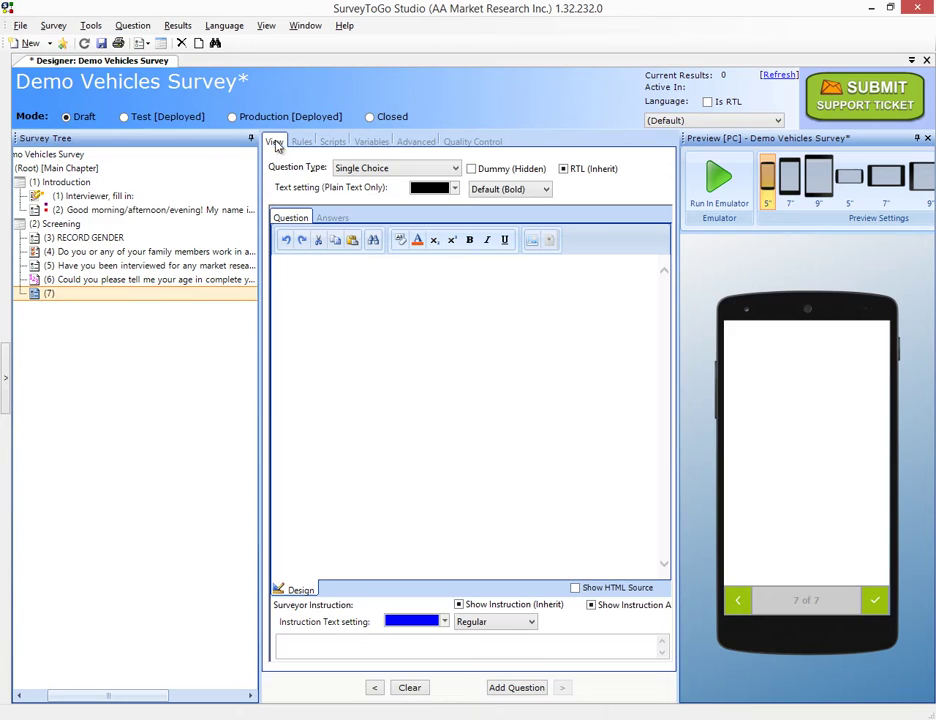
click(489, 171)
click(446, 270)
key(ctrl+v)
Copy the five age bands, Less than 15 years through More than 60 years, into the Program Age Band answers.
key(alt+Tab)
drag(300, 346, 445, 400)
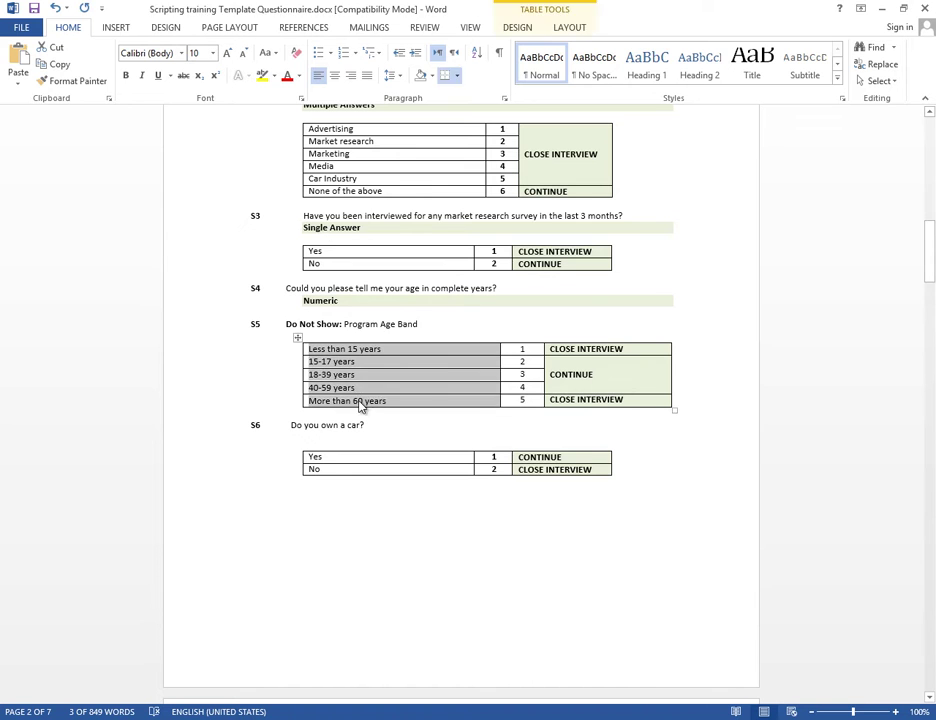
key(alt+Tab)
click(332, 217)
text(Less than 15 years 15-17 years 18-39 years 40-59 years More than 60 years)
click(566, 492)
Add a single choice question after Program Age Band for item S6 and fill in its variable name and Short ID.
key(alt+Tab)
scroll(311, 416, down, 3)
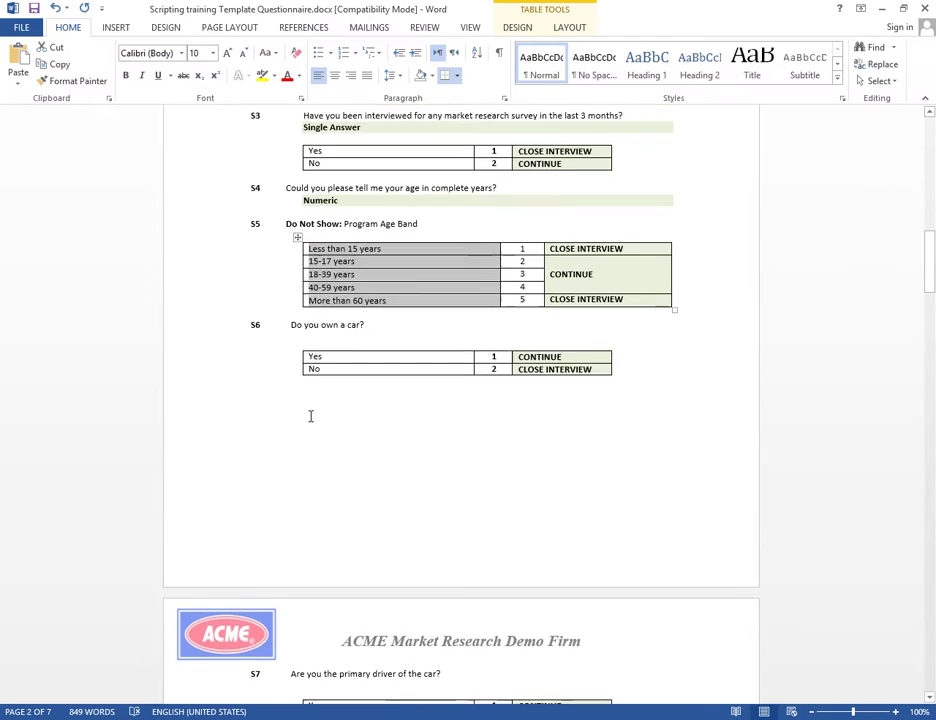
drag(363, 285, 291, 285)
key(ctrl+c)
key(alt+Tab)
click(132, 25)
mouse_move(146, 42)
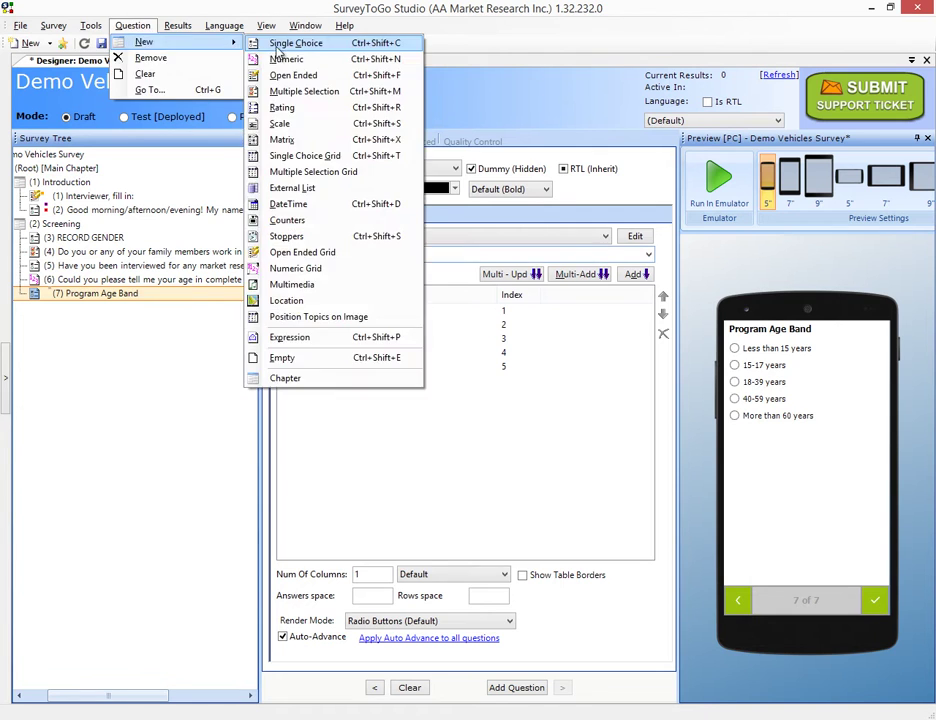
click(366, 42)
key(ctrl+v)
click(474, 170)
drag(391, 208, 335, 208)
key(ctrl+v)
Copy the answers Yes and No of item S6 from the questionnaire into question 8.
key(alt+Tab)
key(ctrl+c)
key(alt+Tab)
drag(367, 285, 340, 327)
click(275, 142)
click(578, 274)
click(643, 513)
key(alt+Tab)
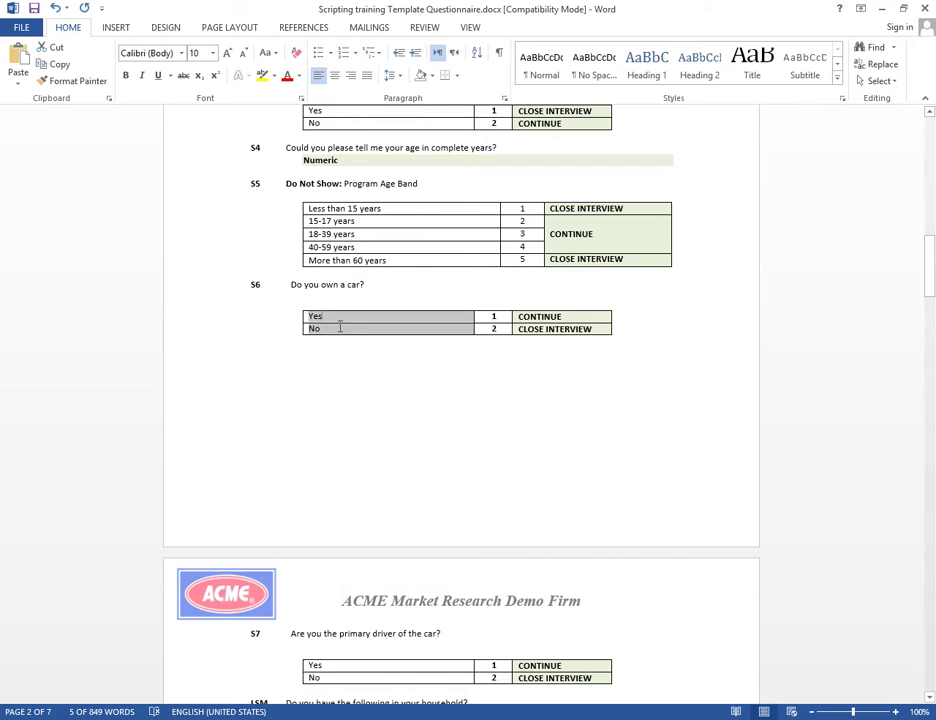
key(alt+Tab)
click(578, 274)
key(ctrl+v)
click(573, 513)
Copy the S6 text "Do you own a car?" from the Word questionnaire into question 8 of the survey.
key(alt+Tab)
drag(366, 285, 291, 285)
key(alt+Tab)
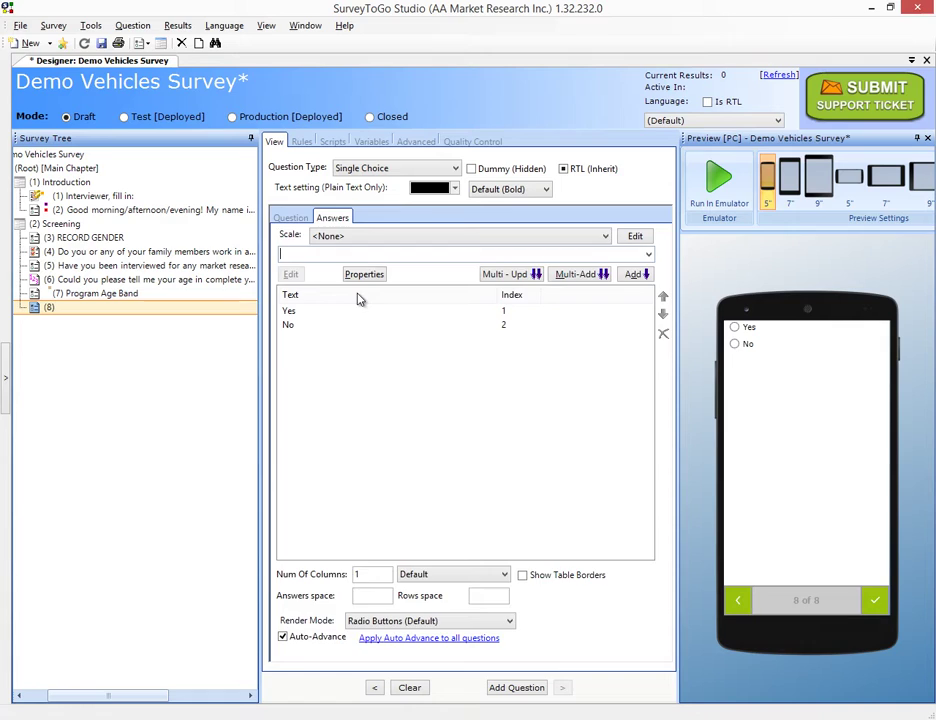
click(290, 217)
key(ctrl+v)
Add a question after "Do you own a car?" and set its variable name and Short ID to S7.
key(alt+Tab)
scroll(315, 373, down, 5)
key(alt+Tab)
click(133, 25)
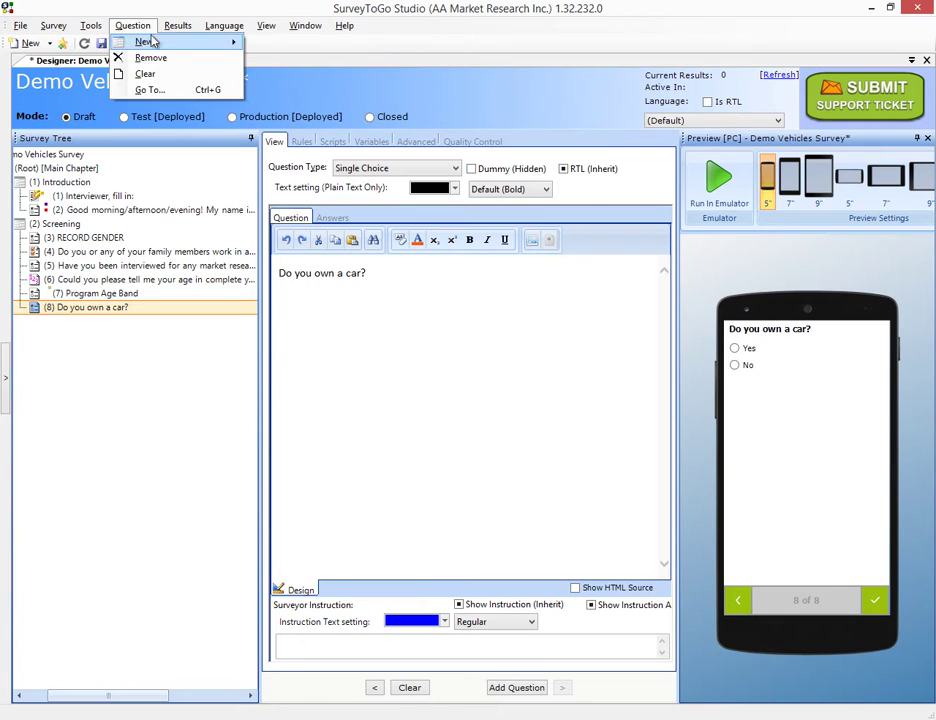
click(230, 42)
click(336, 141)
click(372, 142)
drag(372, 169, 339, 169)
key(ctrl+v)
click(456, 169)
drag(378, 208, 340, 209)
key(ctrl+v)
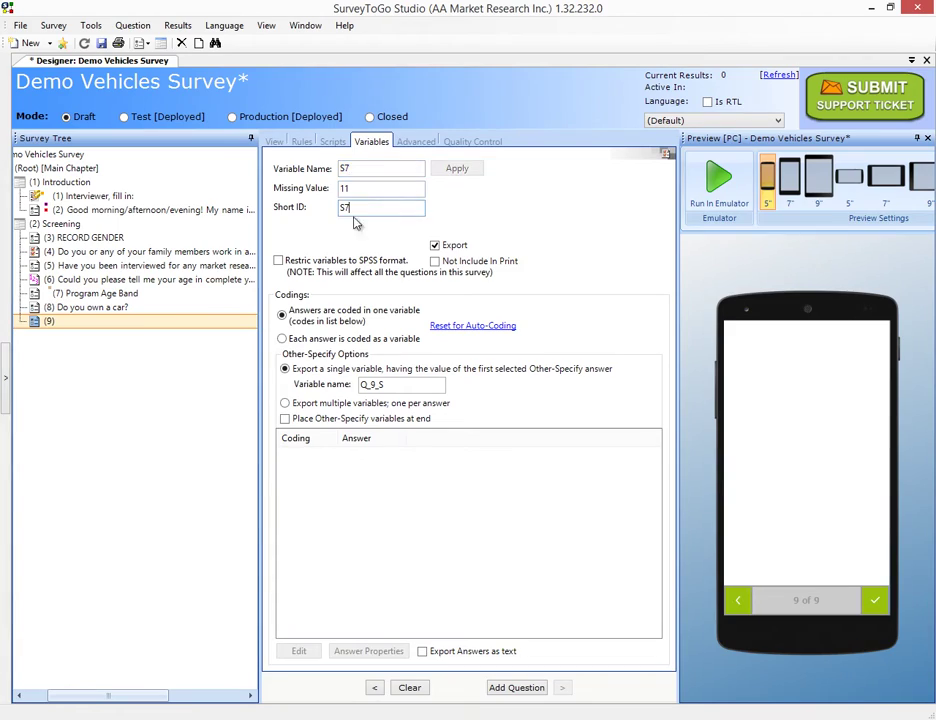
Copy the S7 text "Are you the primary driver of the car?" from the Word questionnaire into question 9.
key(alt+Tab)
drag(441, 353, 361, 399)
key(alt+Tab)
click(274, 142)
click(328, 282)
key(ctrl+v)
Copy the S7 answers Yes and No from the questionnaire into question 9 as multiple added answers.
key(alt+Tab)
Look at the LSM item in the questionnaire and review question 9's text, variable name and Short ID.
key(alt+Tab)
click(332, 217)
click(557, 277)
key(ctrl+v)
click(591, 516)
key(alt+Tab)
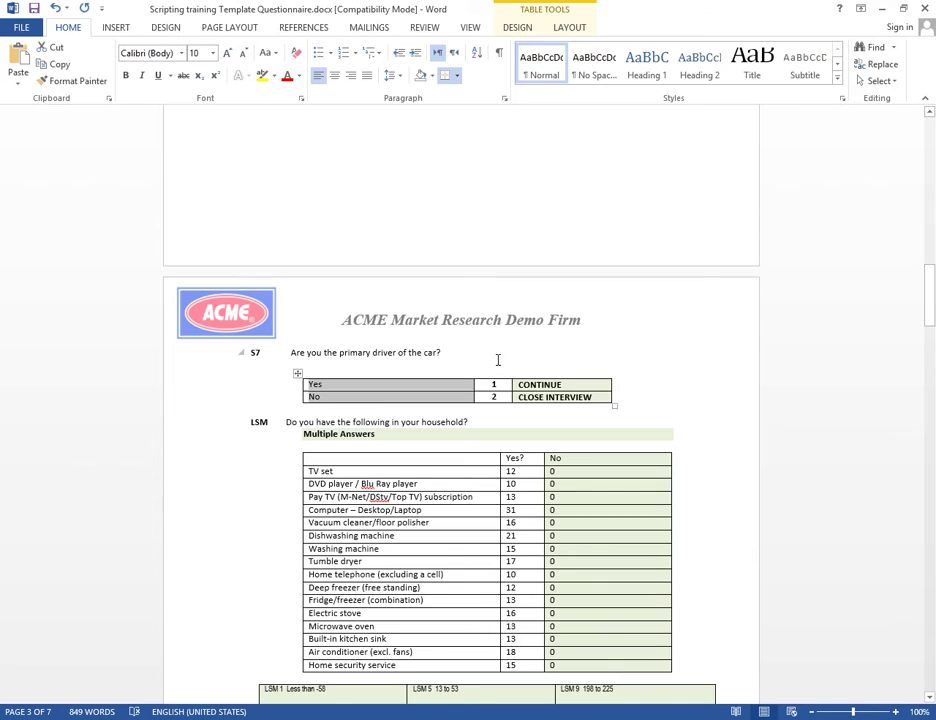
scroll(497, 359, down, 4)
key(alt+Tab)
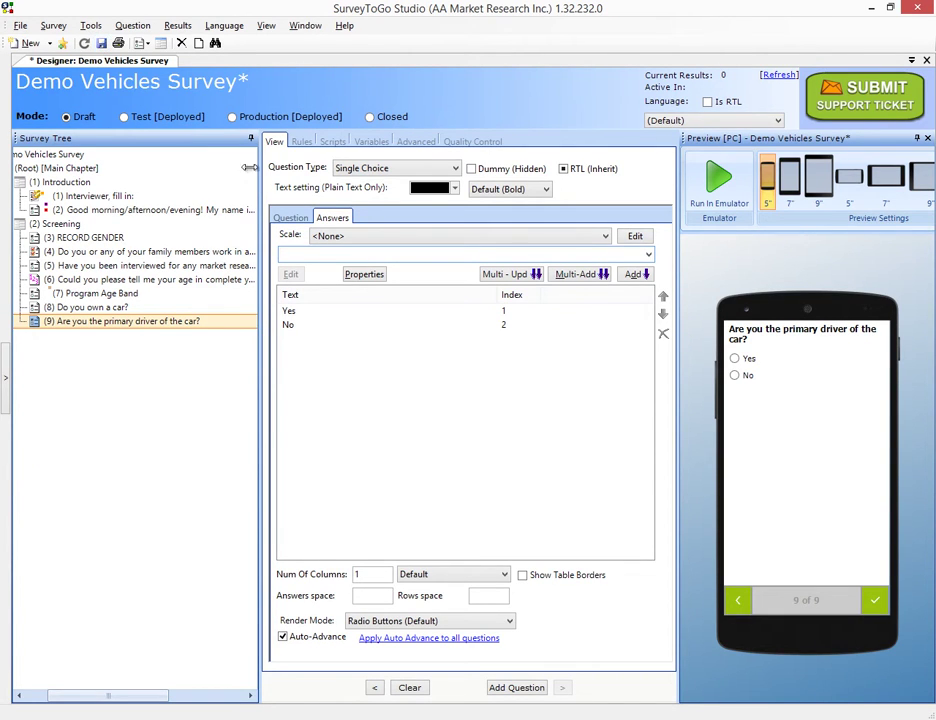
click(296, 217)
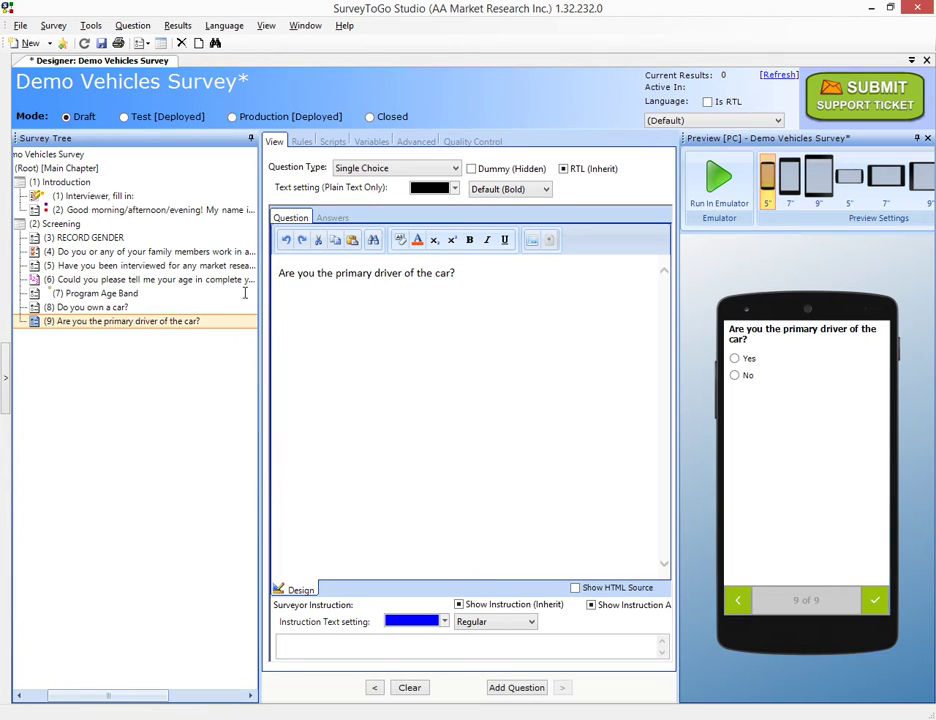
click(371, 142)
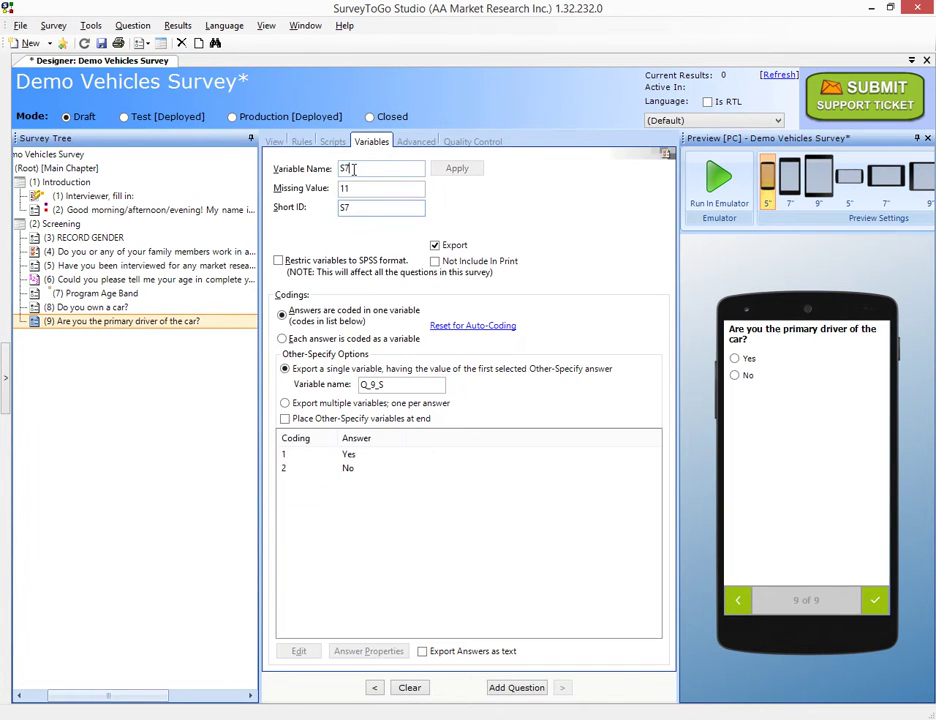
drag(357, 207, 335, 212)
click(351, 168)
Save the survey and enable ShortID as Question Index in the survey-level scripting settings.
click(70, 157)
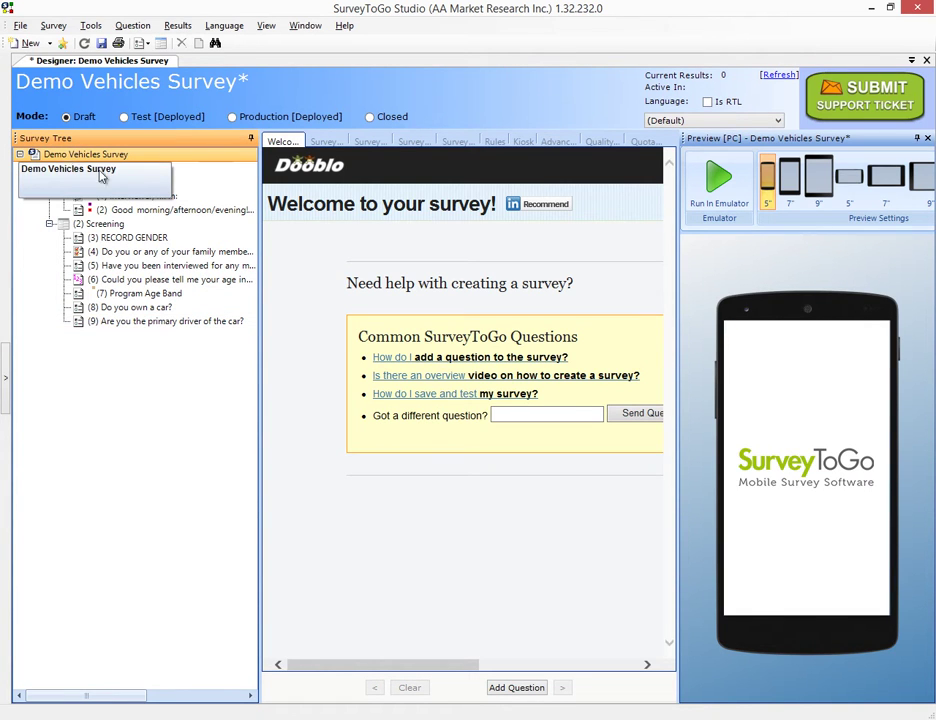
click(370, 143)
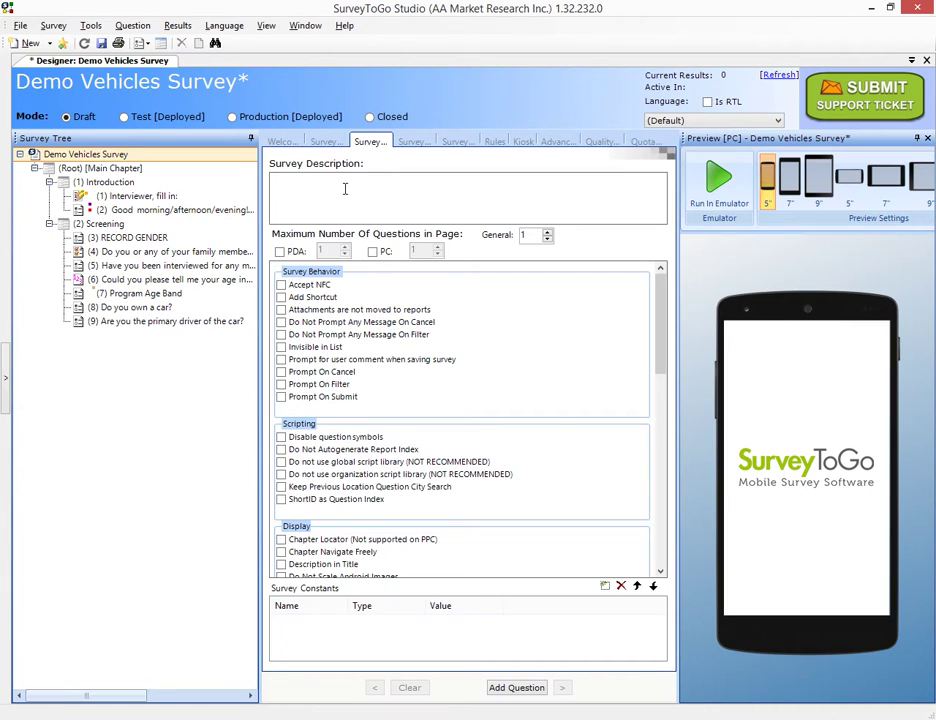
key(ctrl+s)
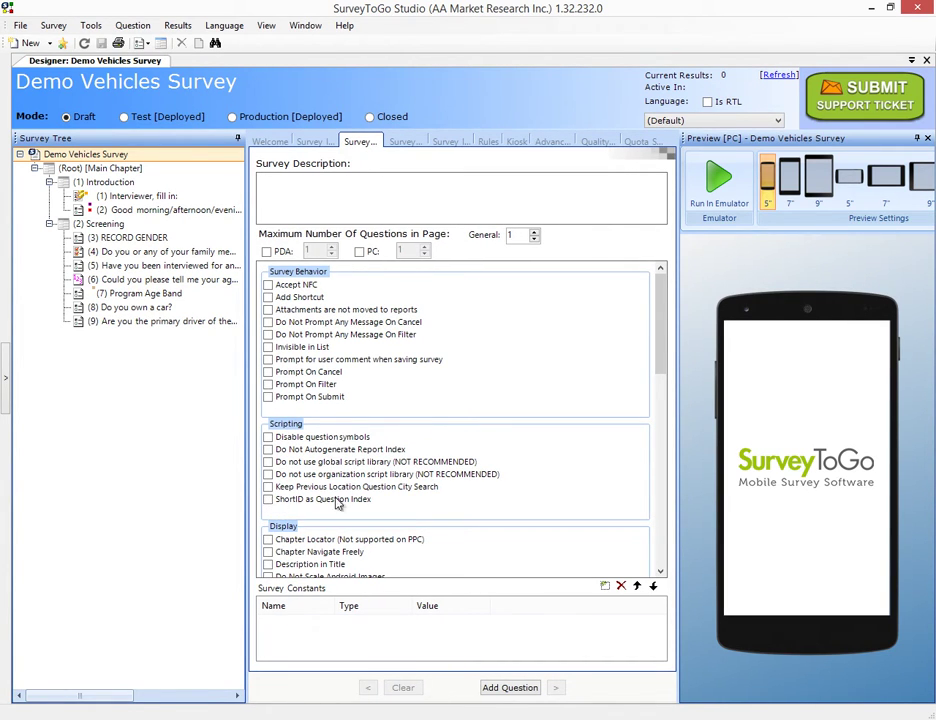
click(268, 500)
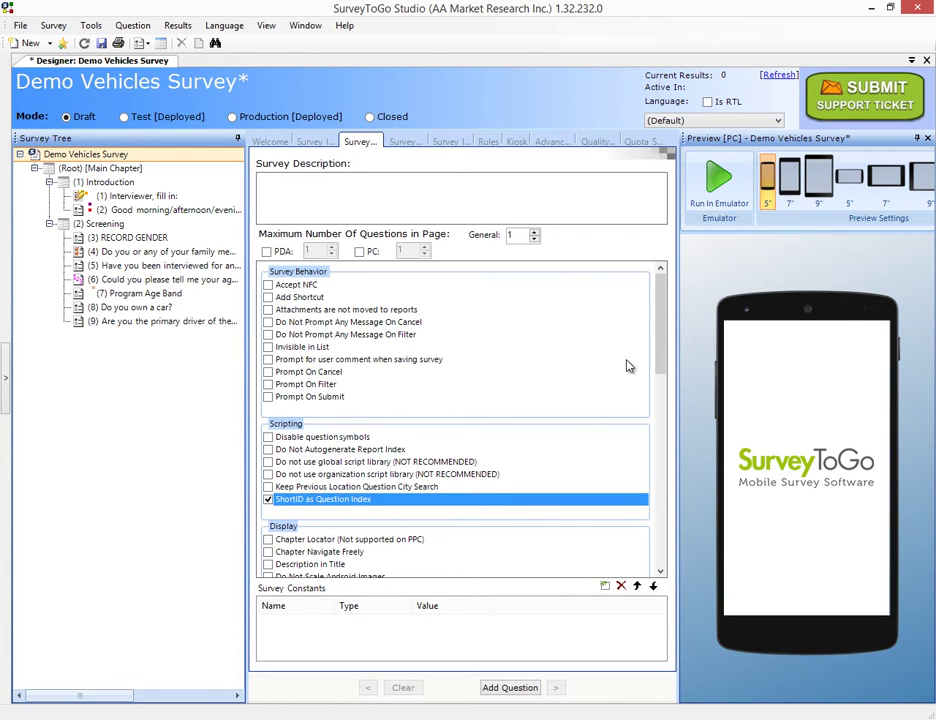
Enable Show Question Index in the survey's display settings.
scroll(660, 368, down, 2)
drag(660, 368, 645, 418)
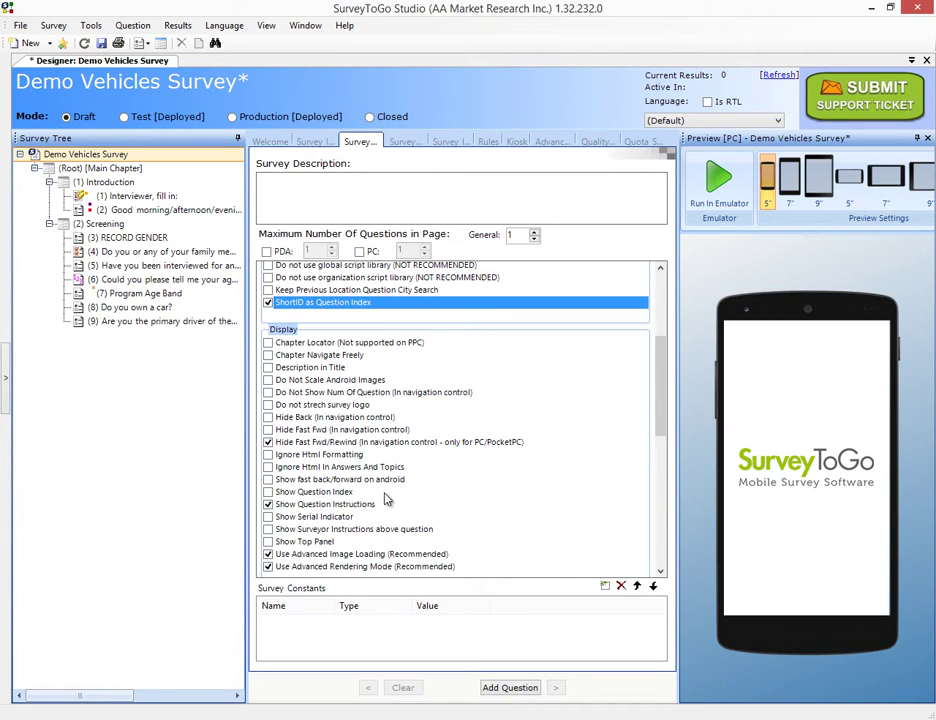
click(268, 493)
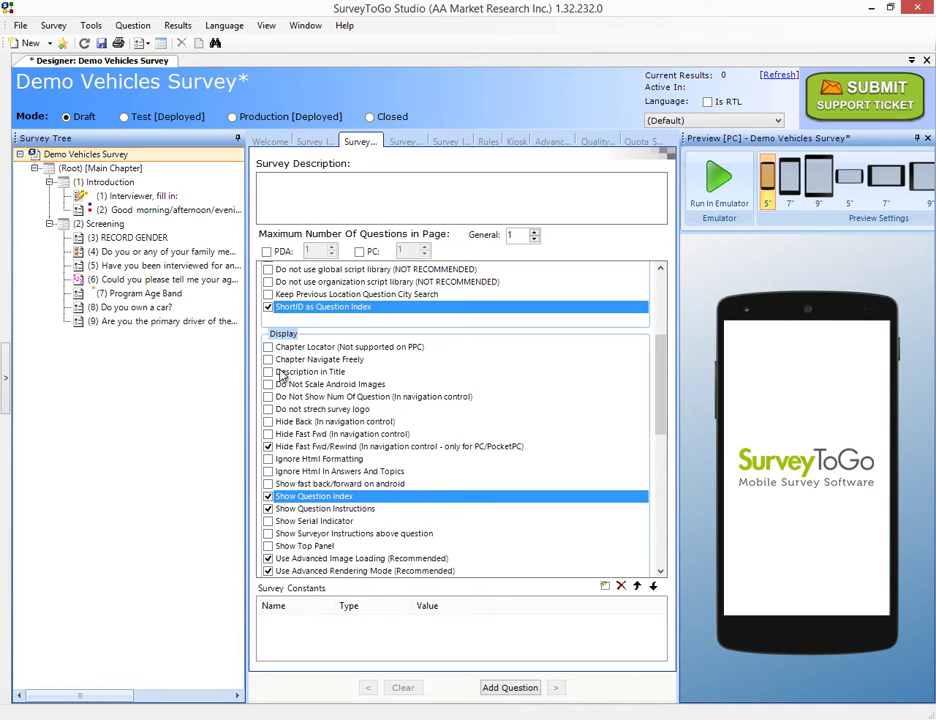
Try prefixing the text of the family members' occupations question with "S2." and remove the prefix.
click(133, 255)
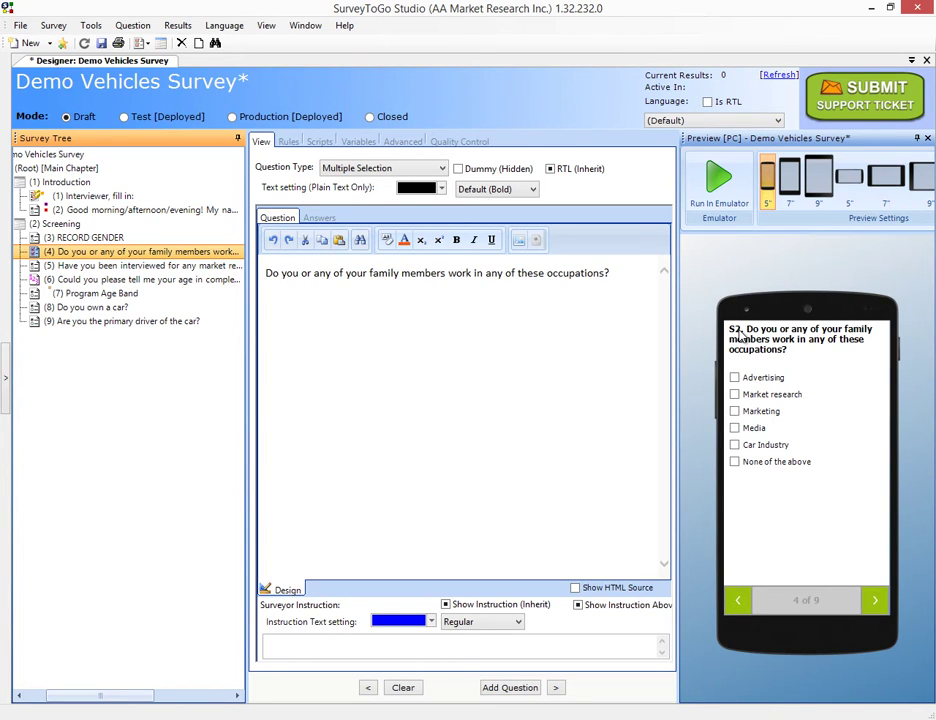
click(271, 276)
text(S)
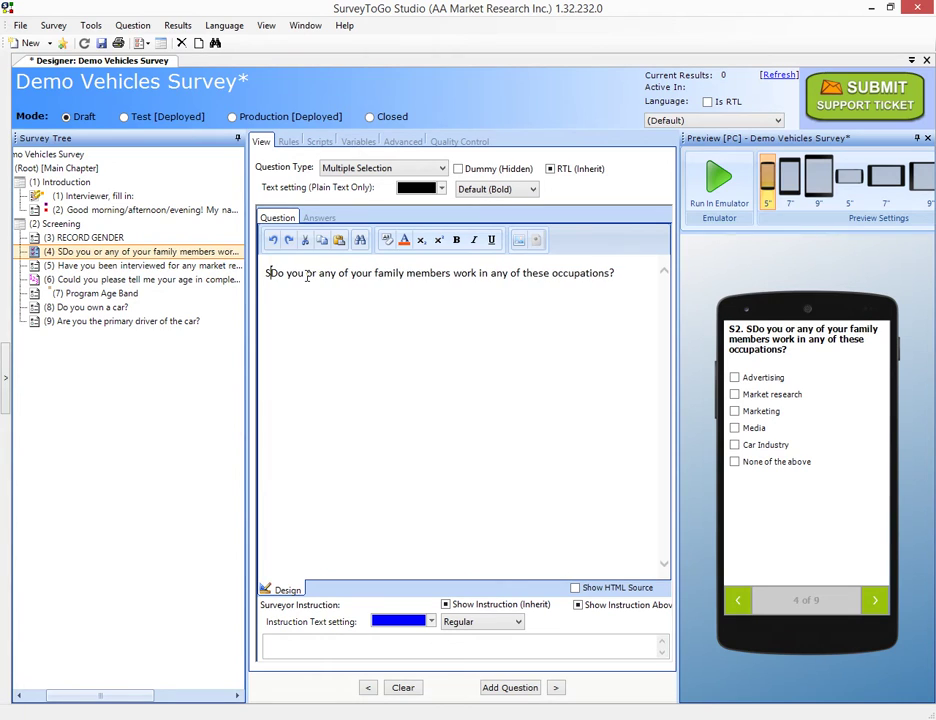
text(2)
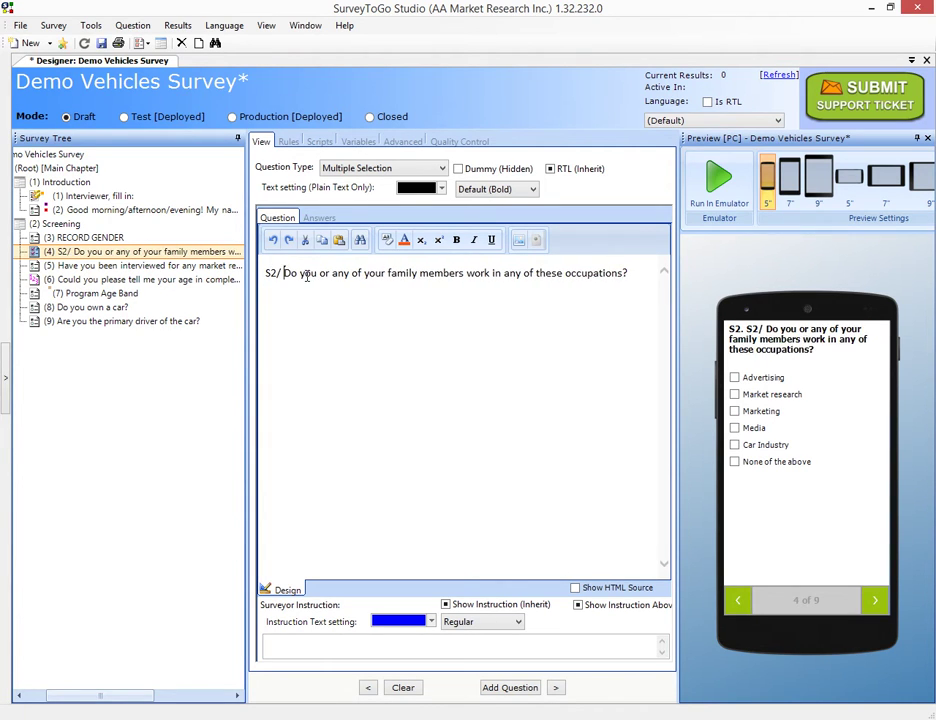
text(.)
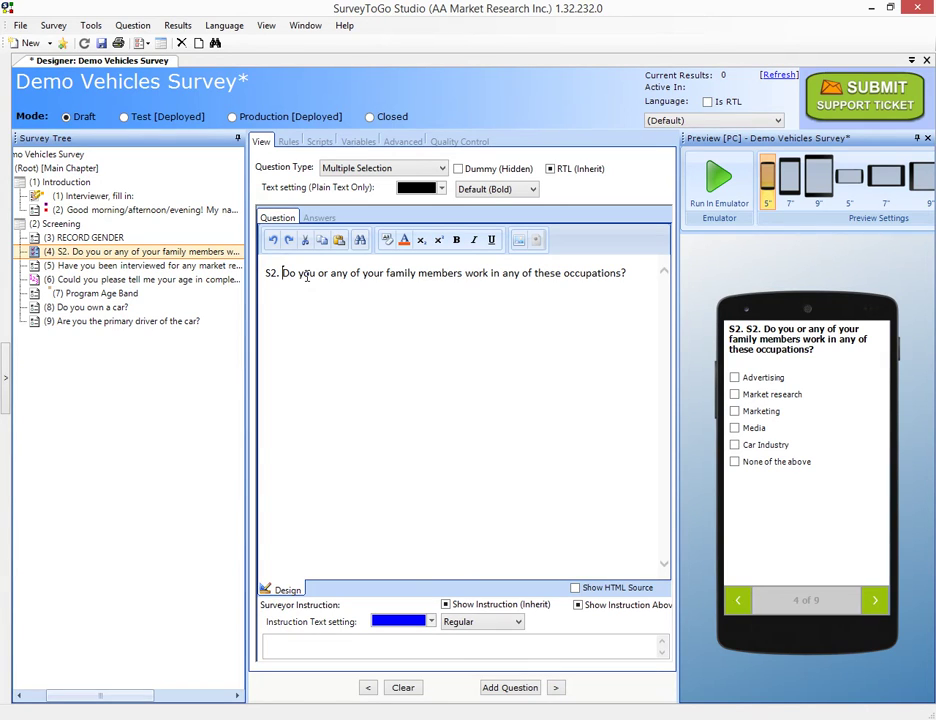
key(shift+Home)
key(BackSpace)
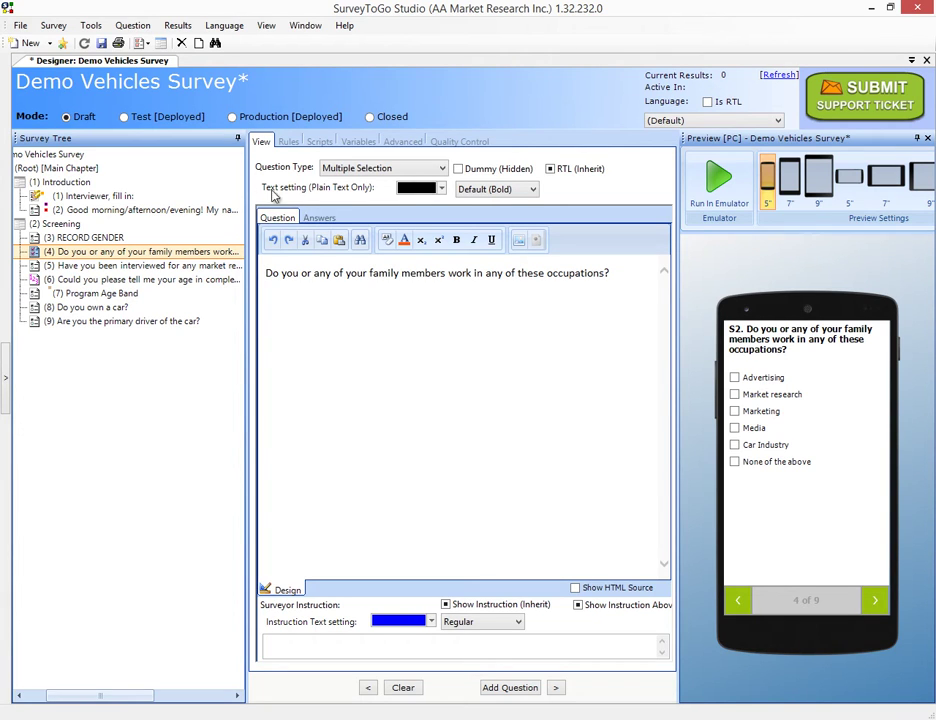
Turn on the tree node label in the designer options and set it to Show Variable Name.
drag(76, 703, 48, 703)
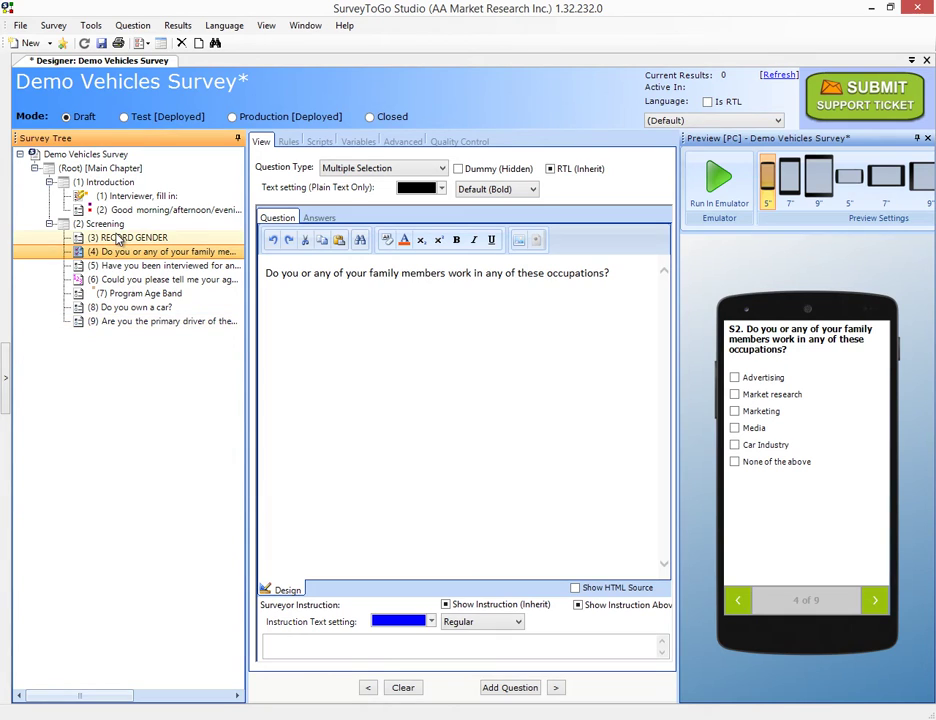
click(90, 25)
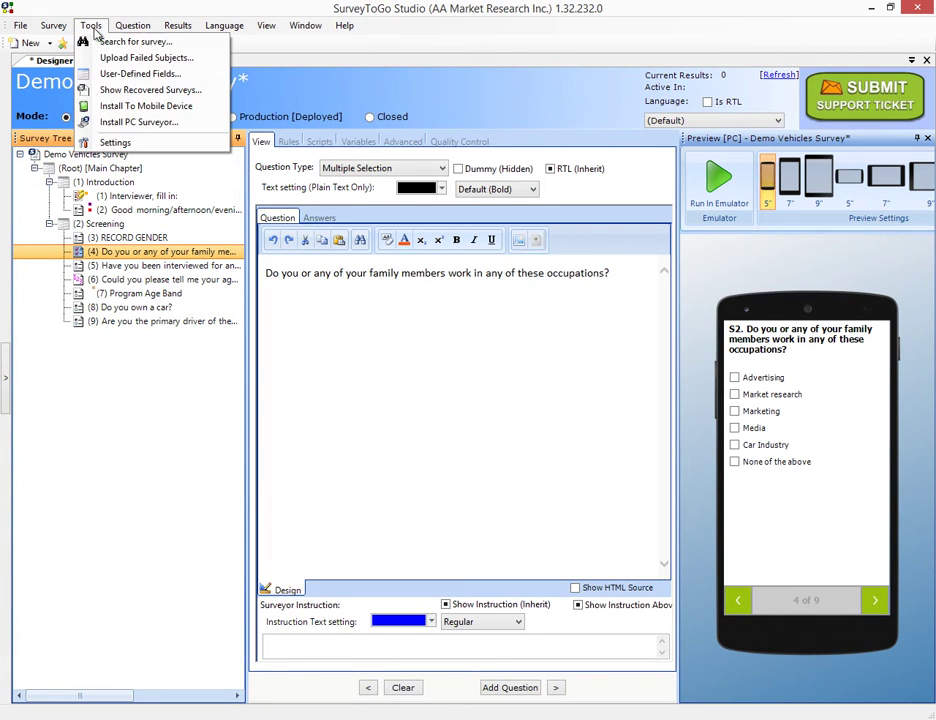
click(126, 145)
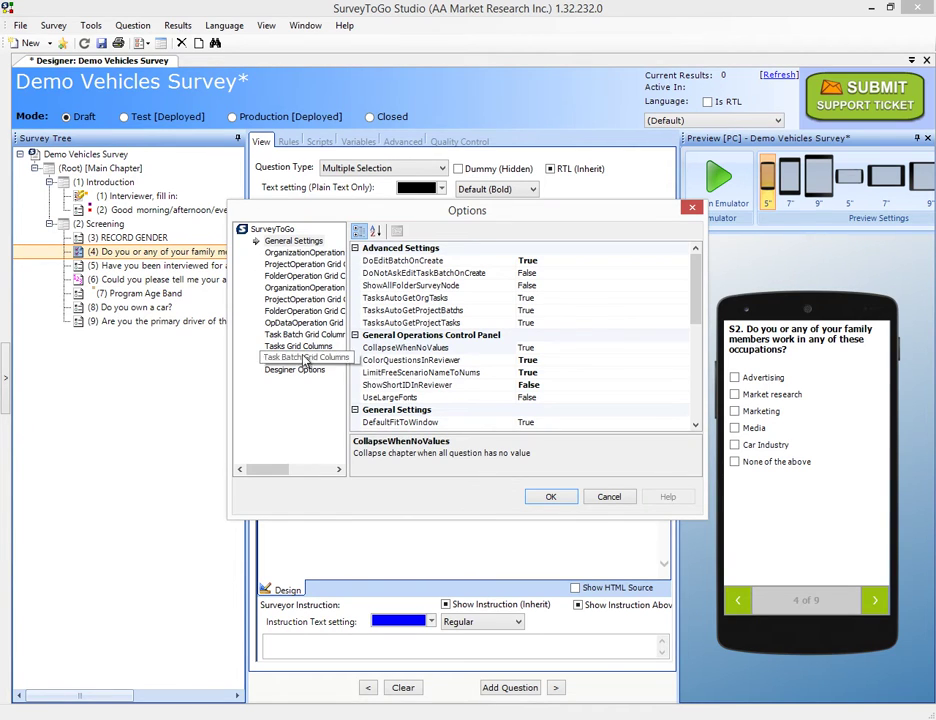
click(309, 370)
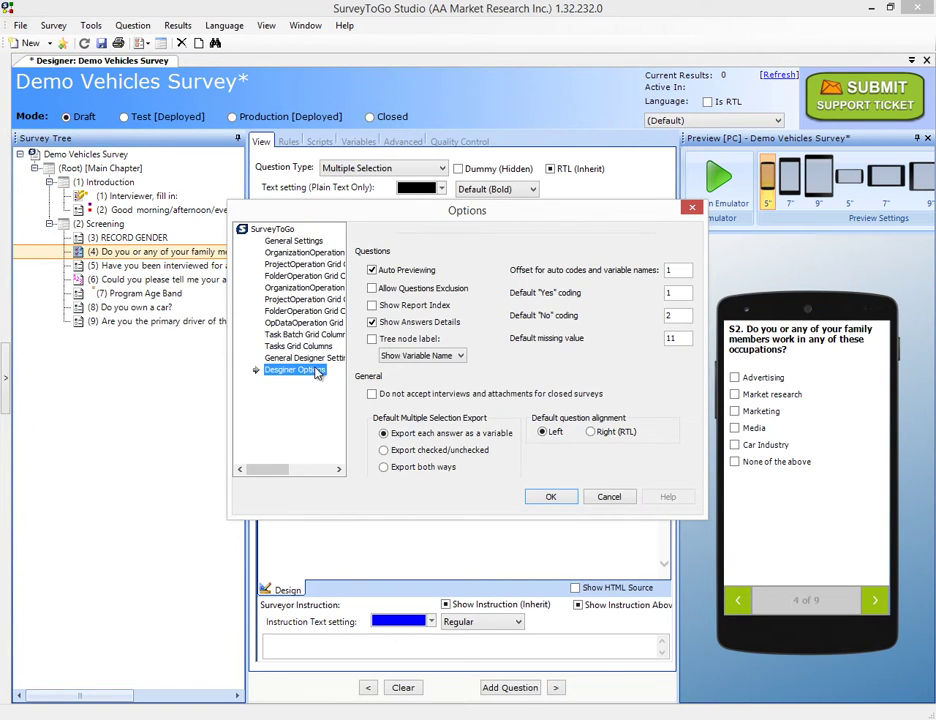
click(398, 341)
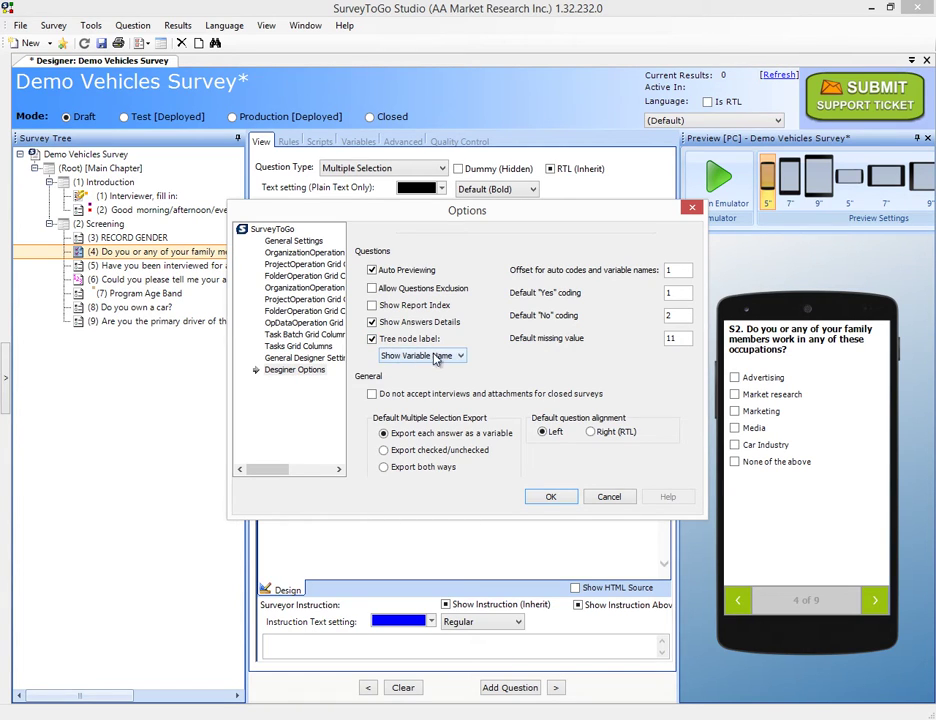
click(415, 356)
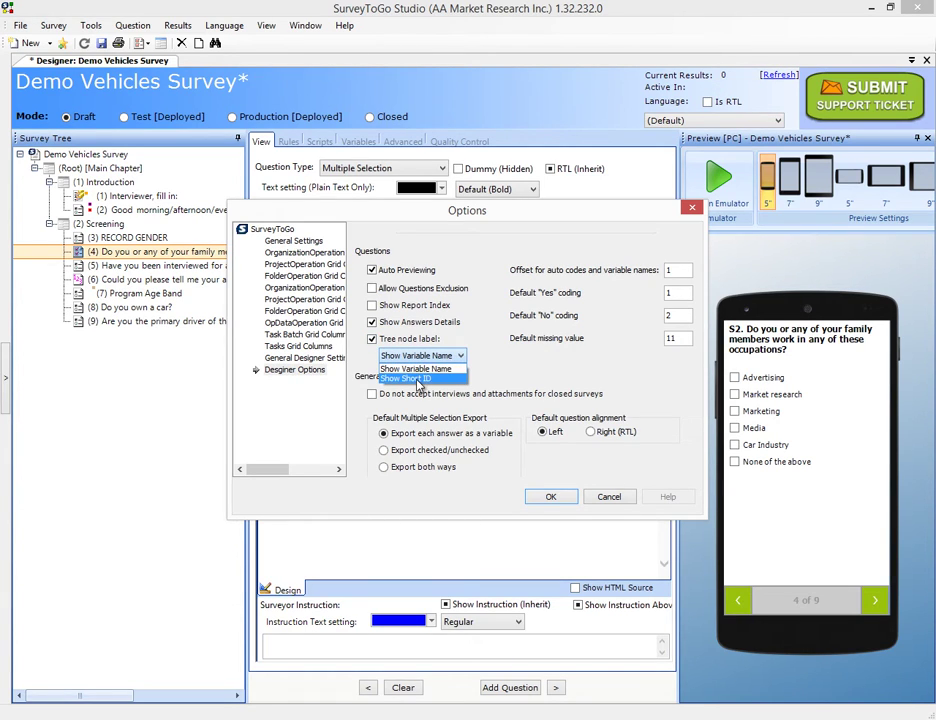
click(428, 369)
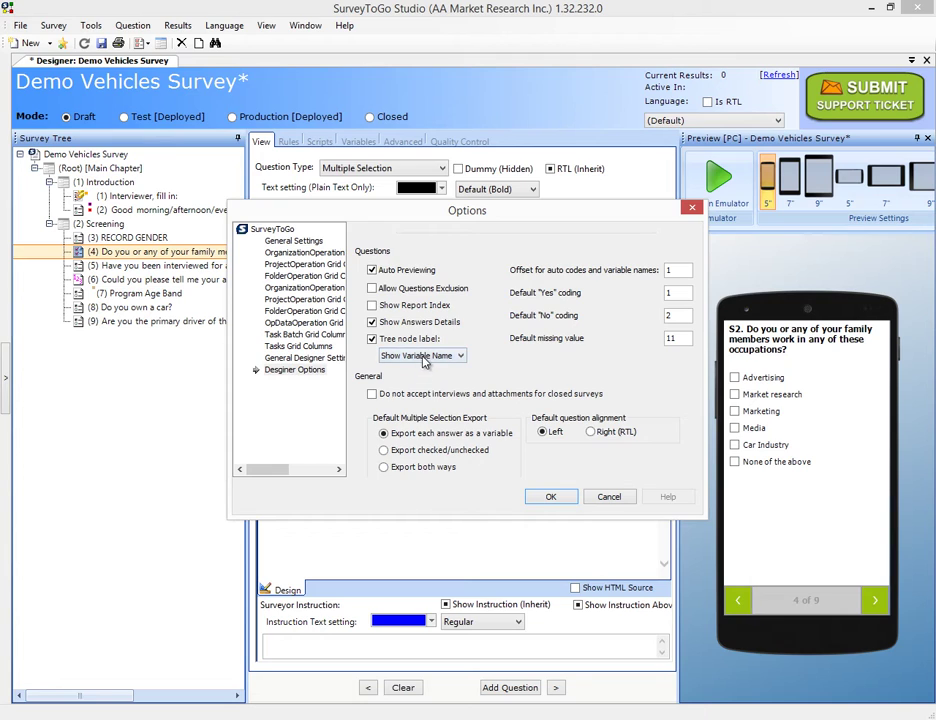
click(551, 497)
click(537, 418)
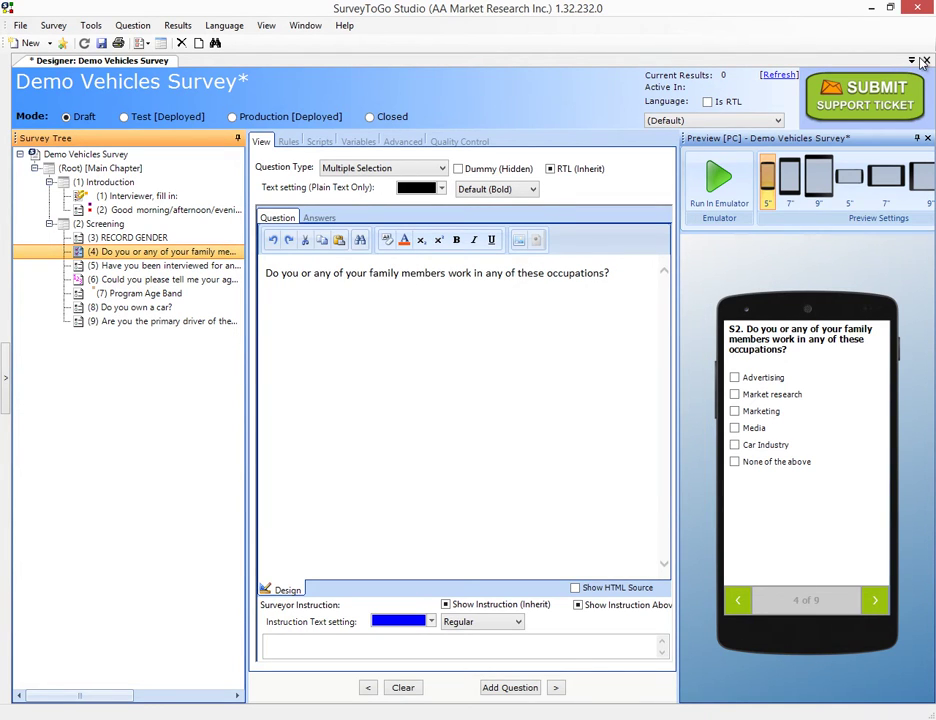
Save and close the Demo Vehicles Survey, and reopen it from the Draft surveys of the Episode #2 project.
click(103, 44)
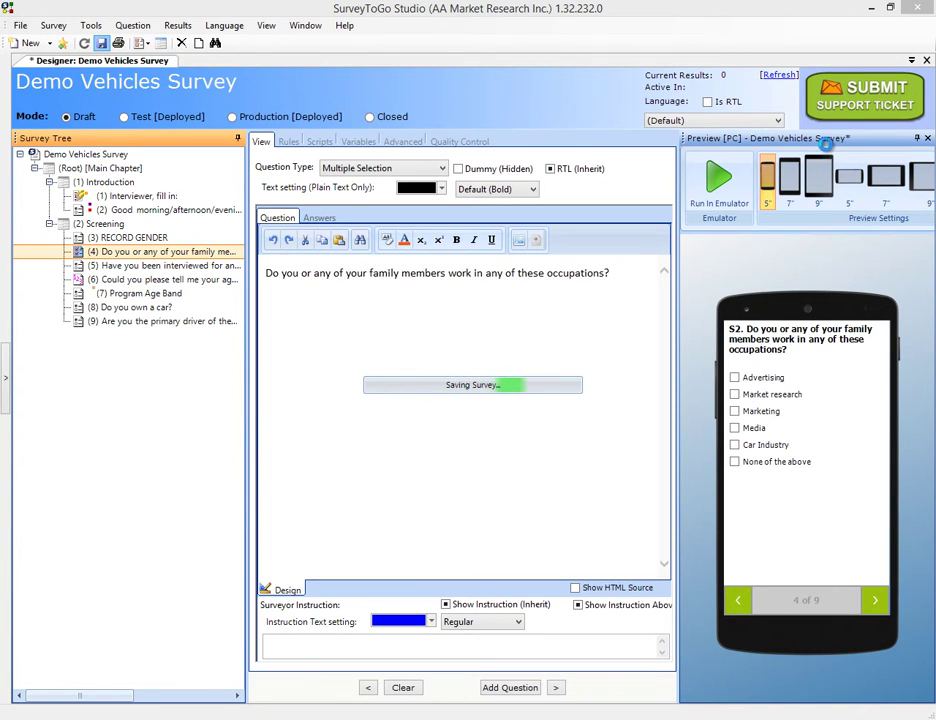
click(926, 60)
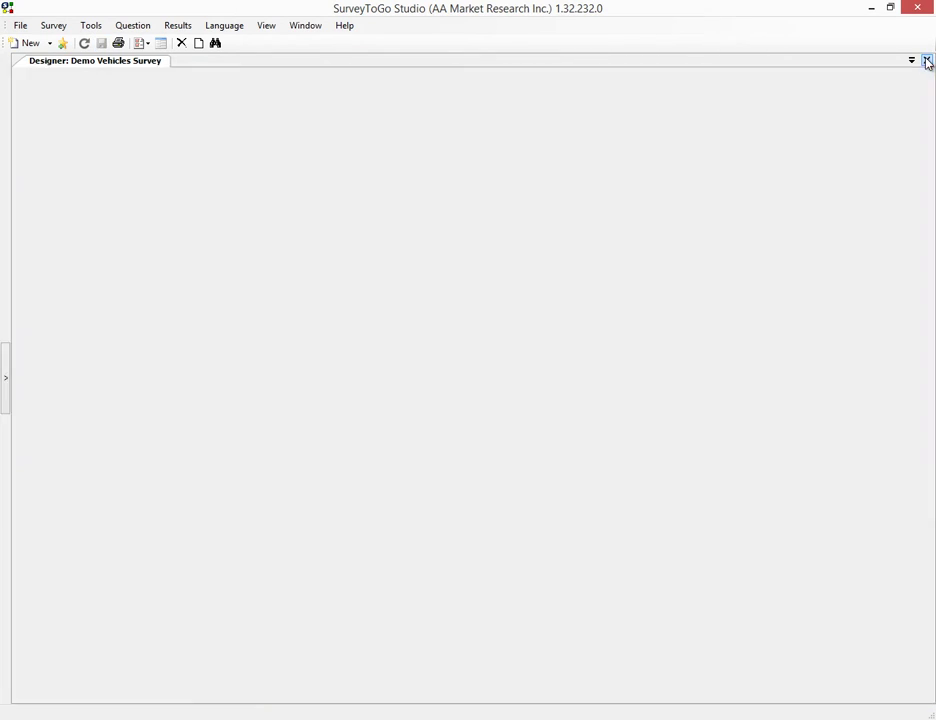
mouse_move(3, 385)
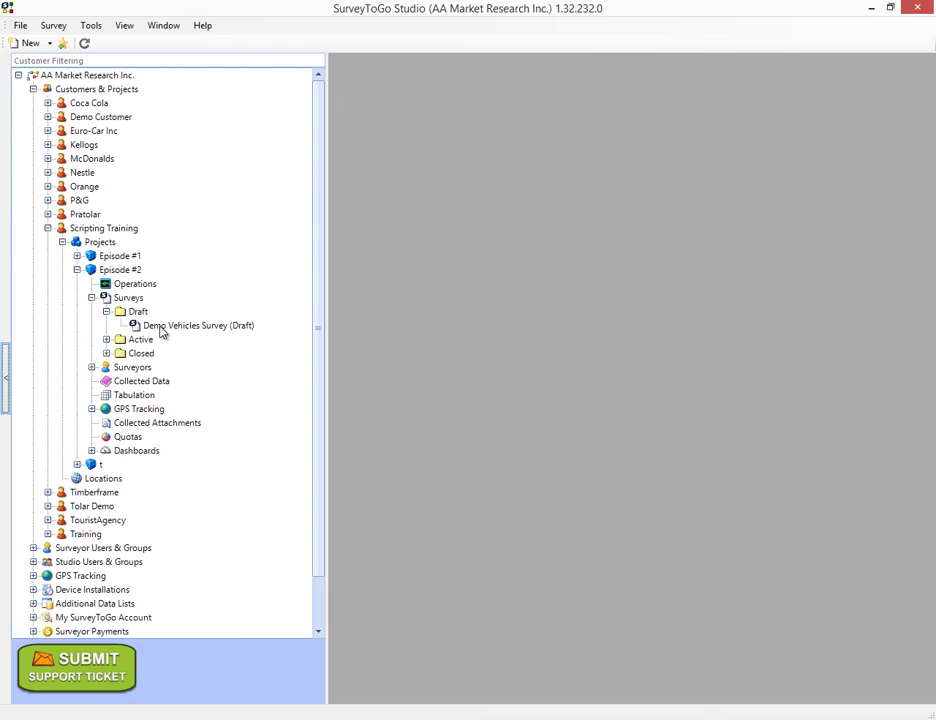
double_click(158, 325)
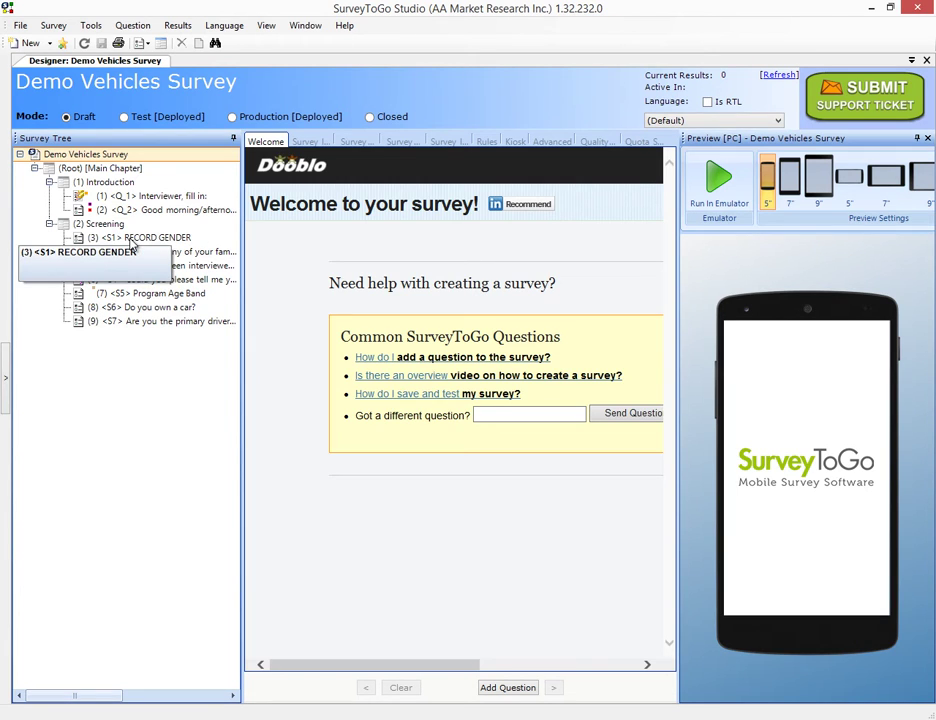
View the RECORD GENDER question in the survey and examine the note under S1 in the Word questionnaire.
click(131, 245)
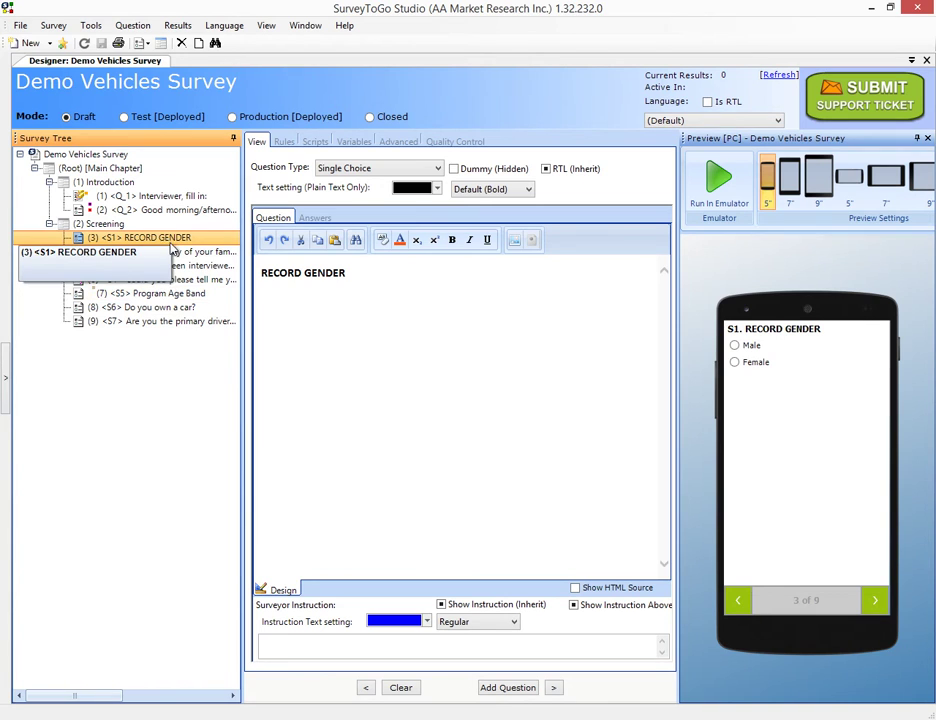
key(alt+Tab)
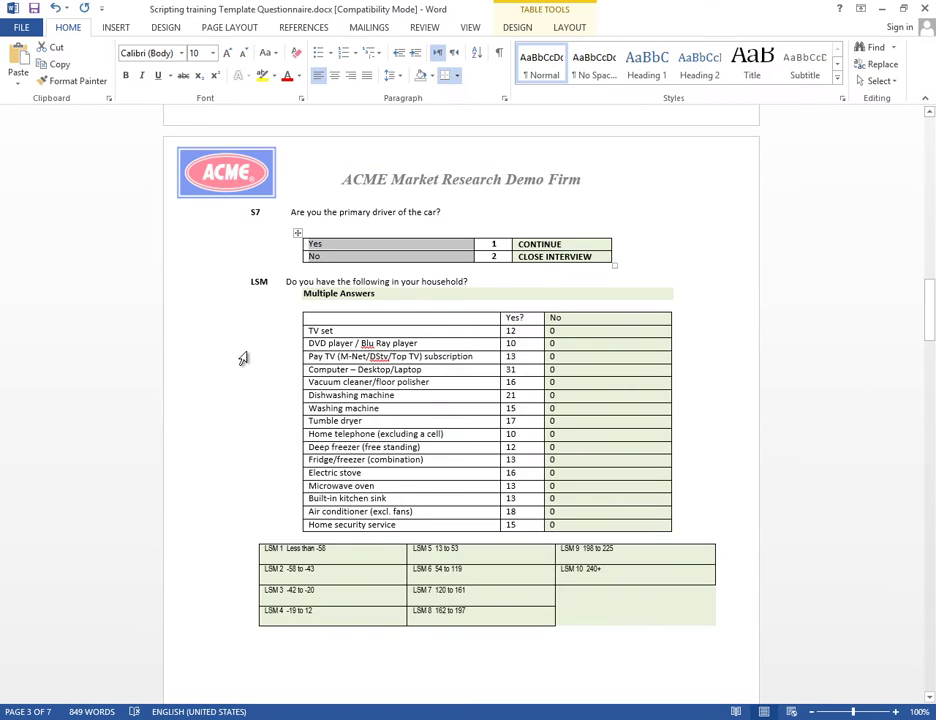
scroll(246, 351, up, 5)
scroll(246, 351, up, 8)
scroll(246, 351, down, 1)
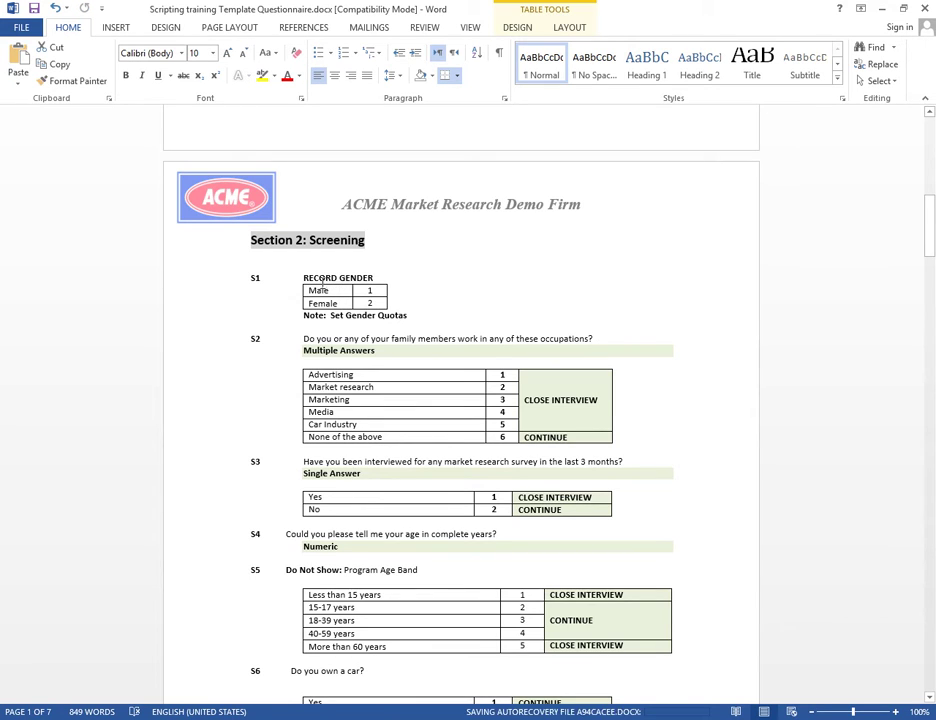
drag(330, 315, 408, 315)
click(349, 315)
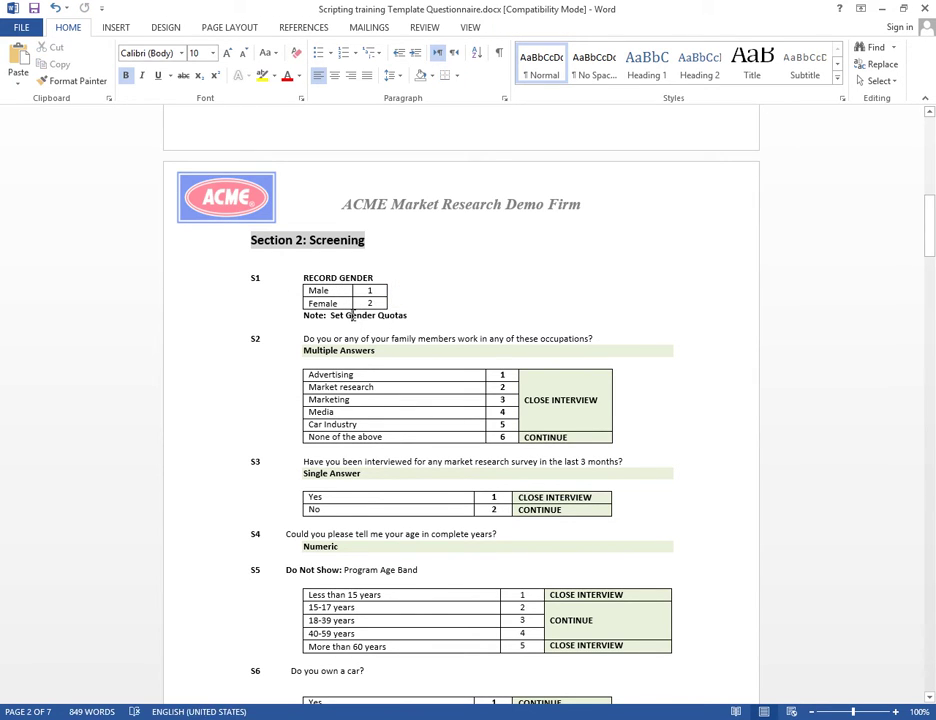
Check which S2 occupations close the interview in the Word questionnaire and start a new jump rule on the survey's S2 question.
scroll(352, 310, down, 1)
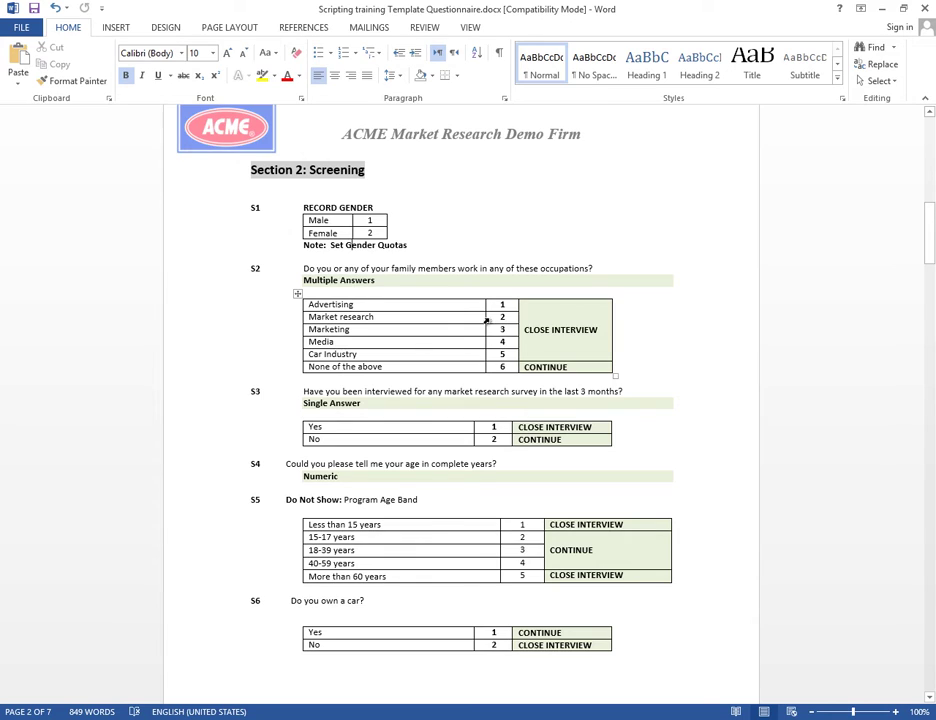
drag(460, 304, 455, 378)
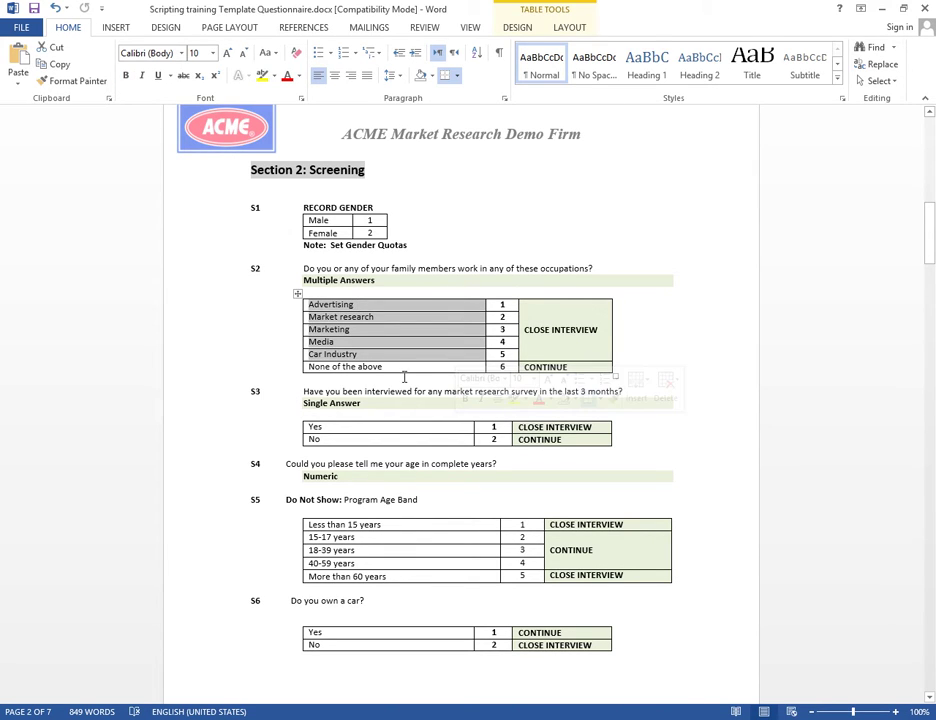
key(alt+Tab)
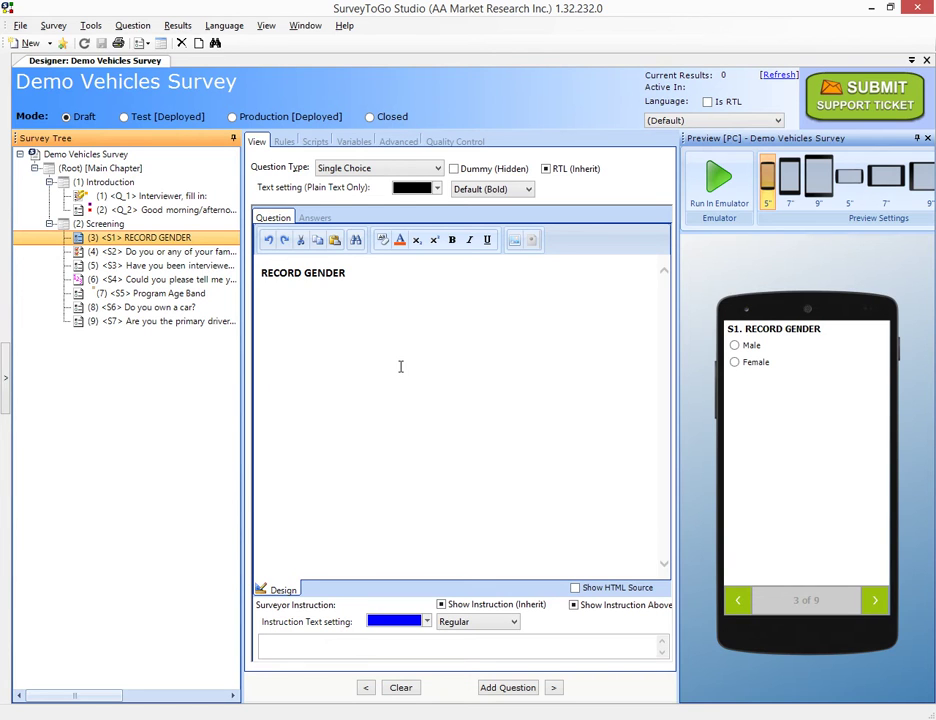
click(147, 253)
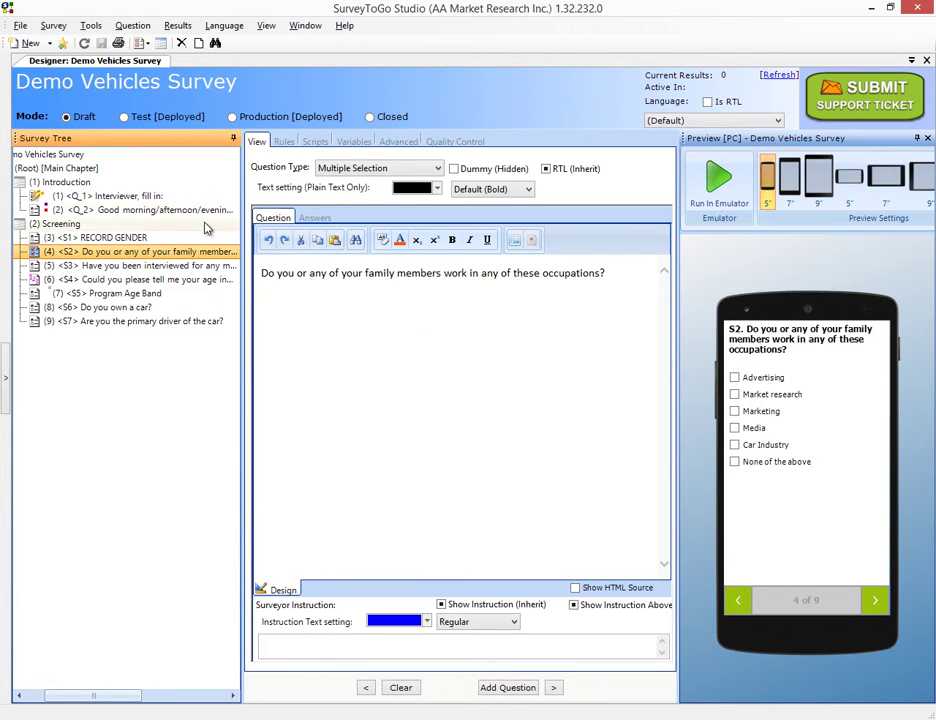
click(285, 144)
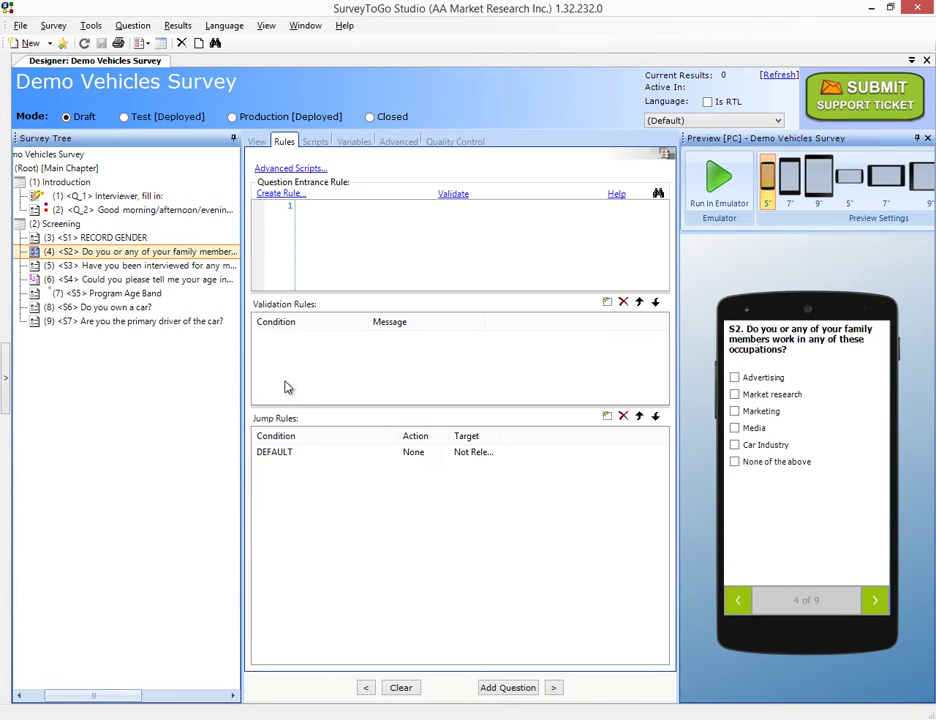
click(608, 417)
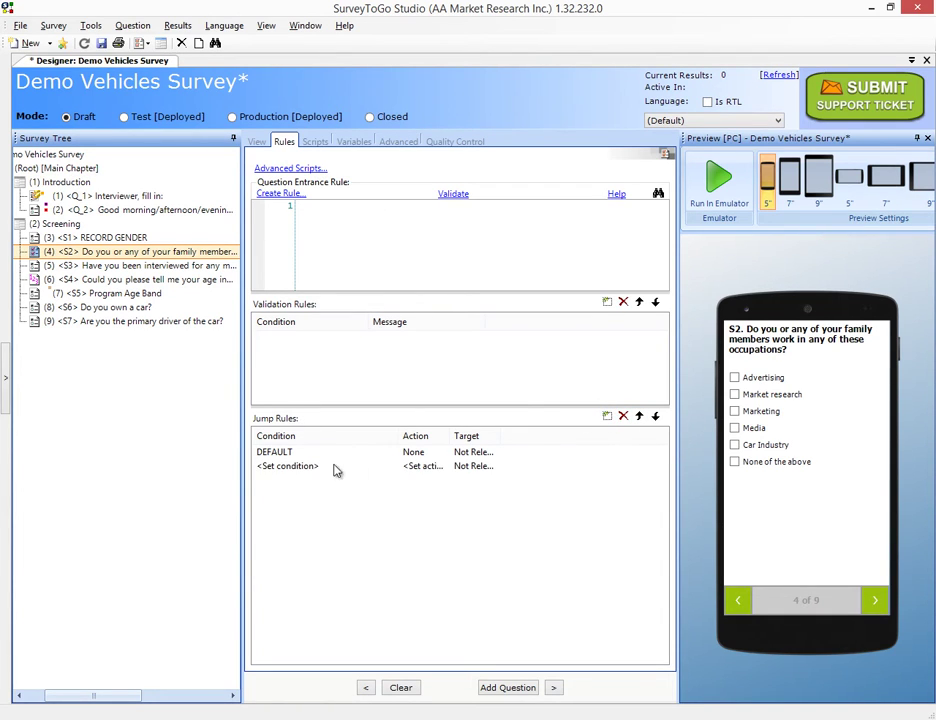
click(316, 468)
click(318, 467)
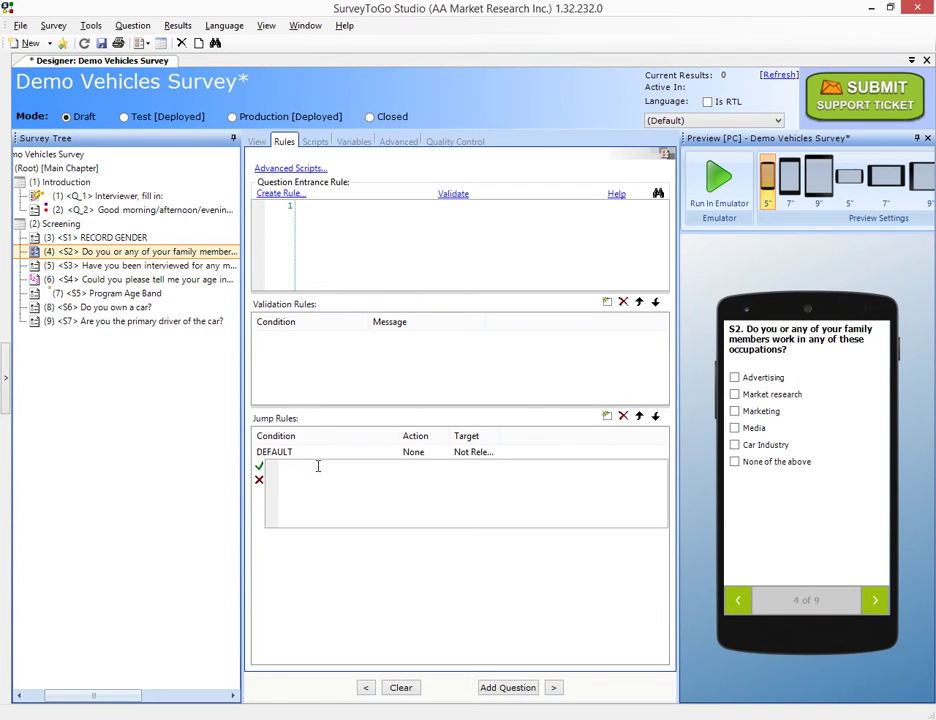
Set the S2 jump rule's condition to ContainsOneOf(CurrQues,1,2,3,4,5) and choose the action that closes the interview.
text(Contain)
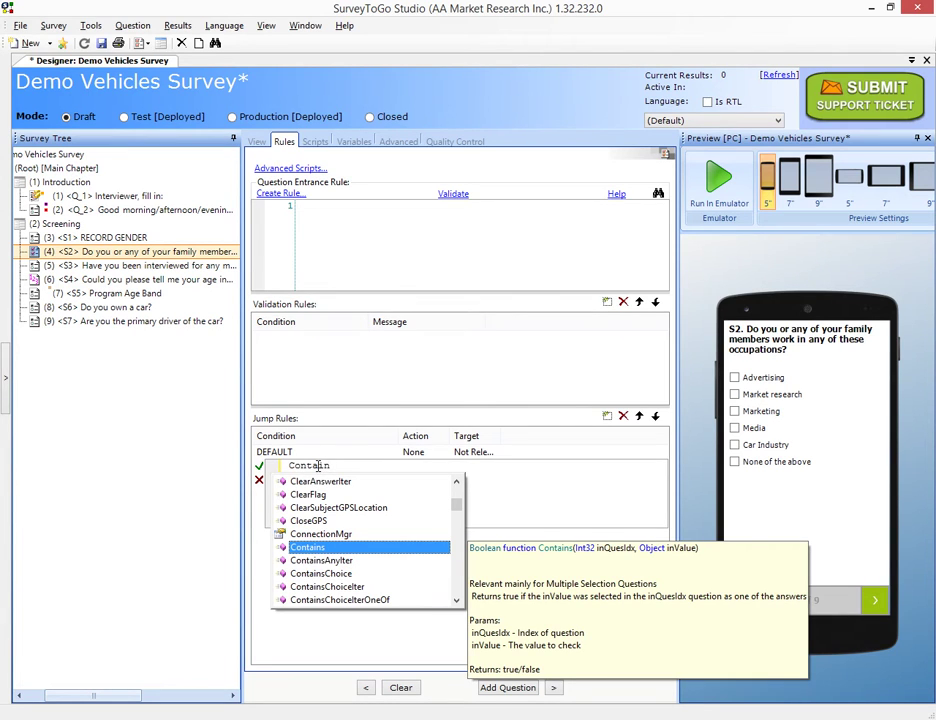
text(sOne)
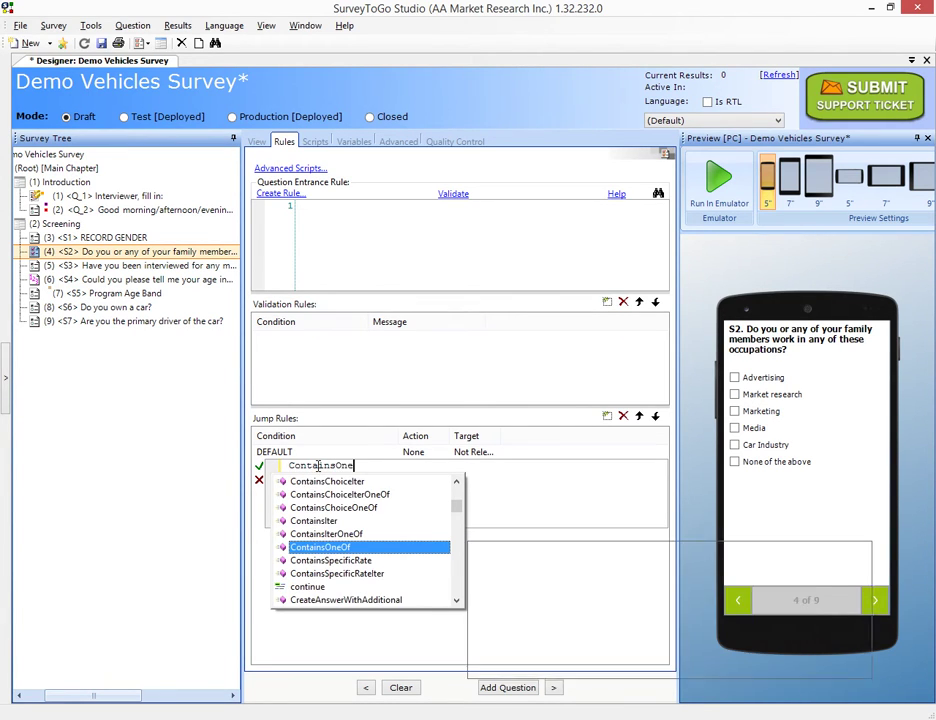
text(Of(CurrQues,)
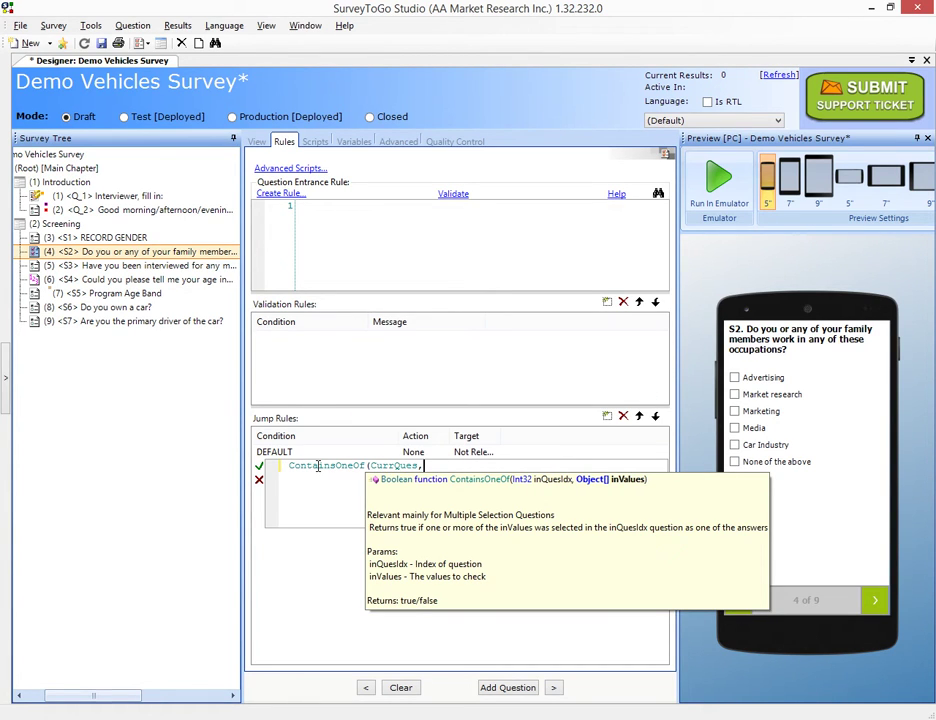
text(1,2,3,4,)
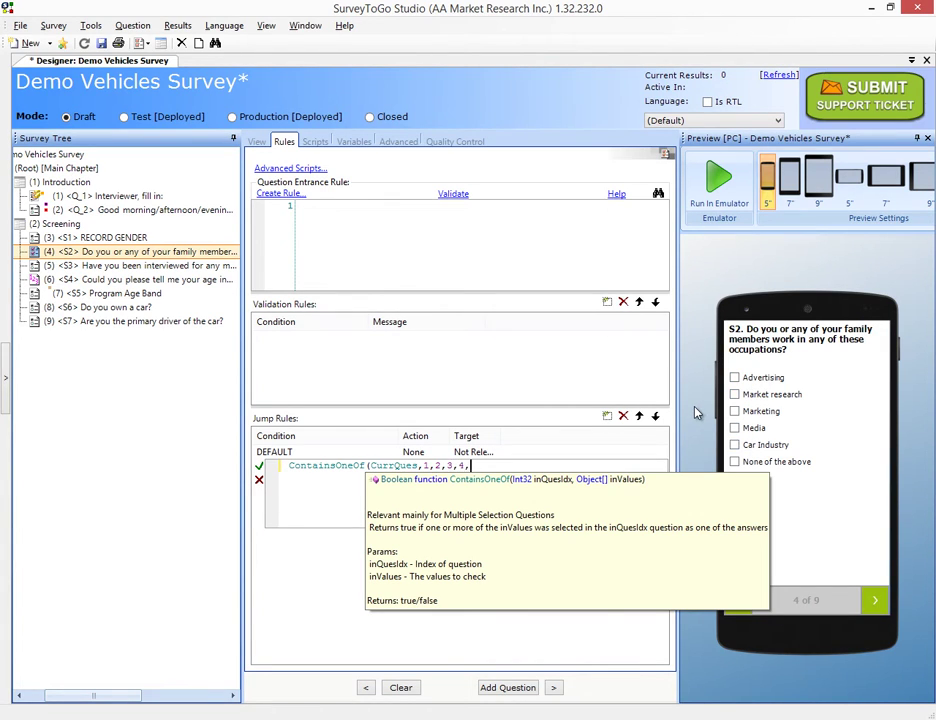
text(5))
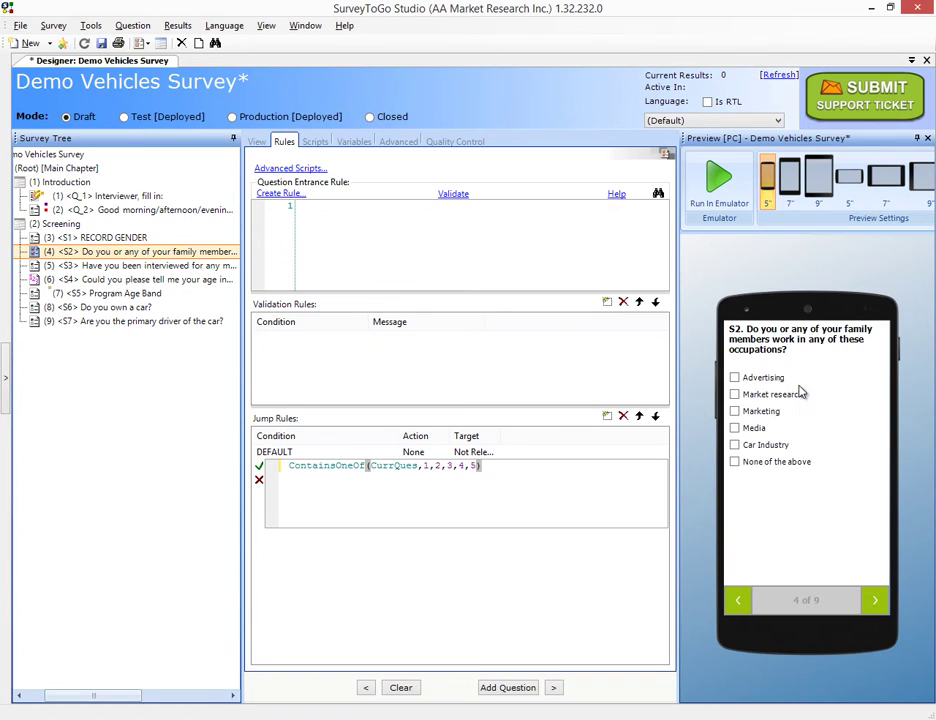
click(259, 466)
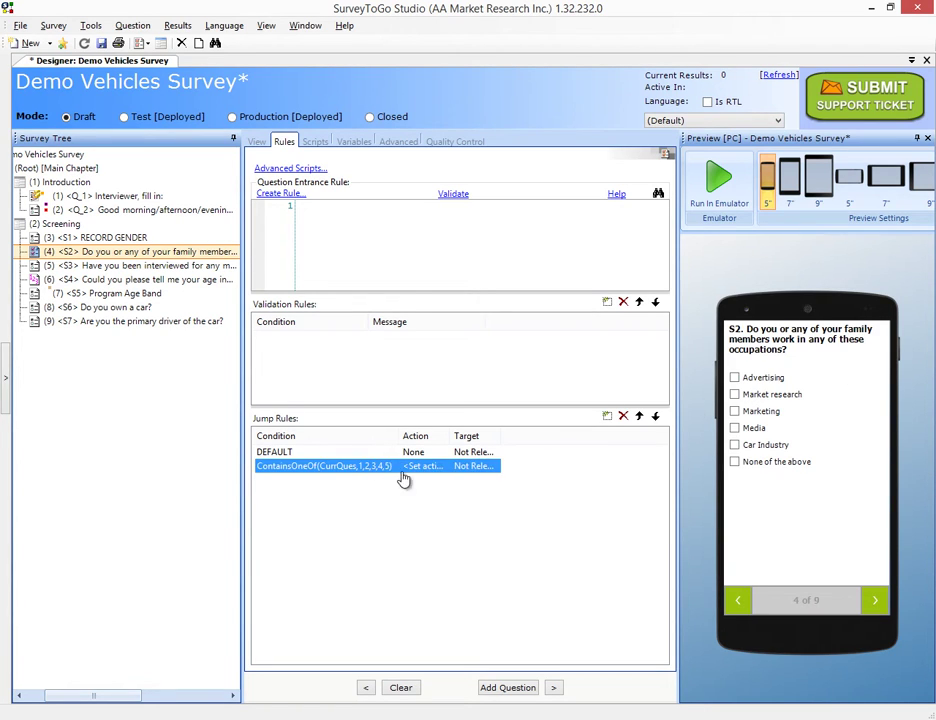
click(421, 470)
click(420, 483)
Following the questionnaire's S3 instructions, add a jump rule to the survey's S3 question with condition Answer(CurrQues)==1 and action Cancel.
key(alt+Tab)
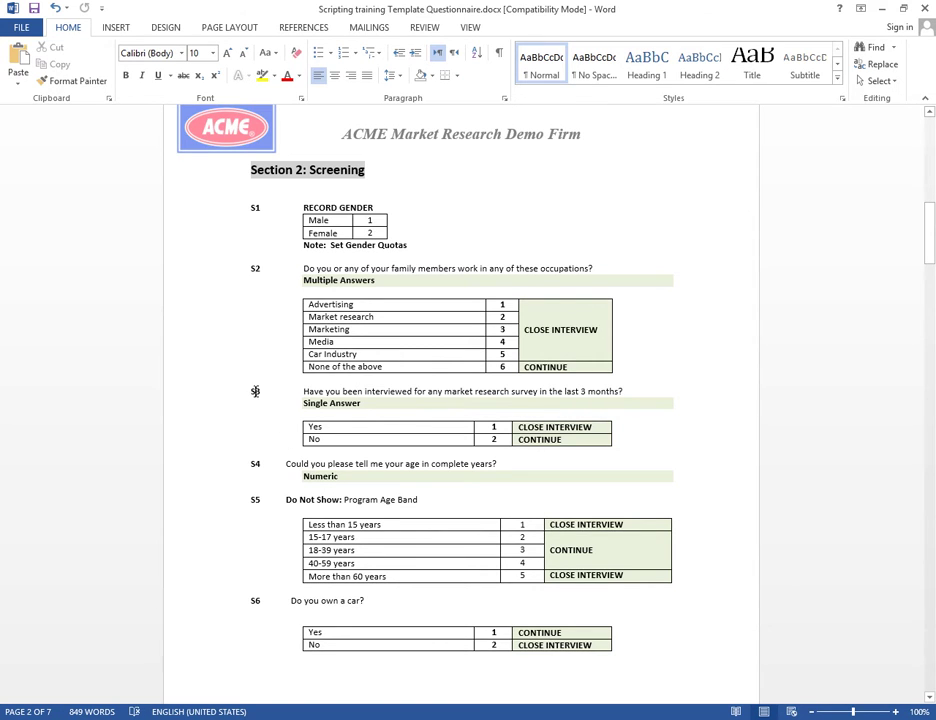
click(320, 441)
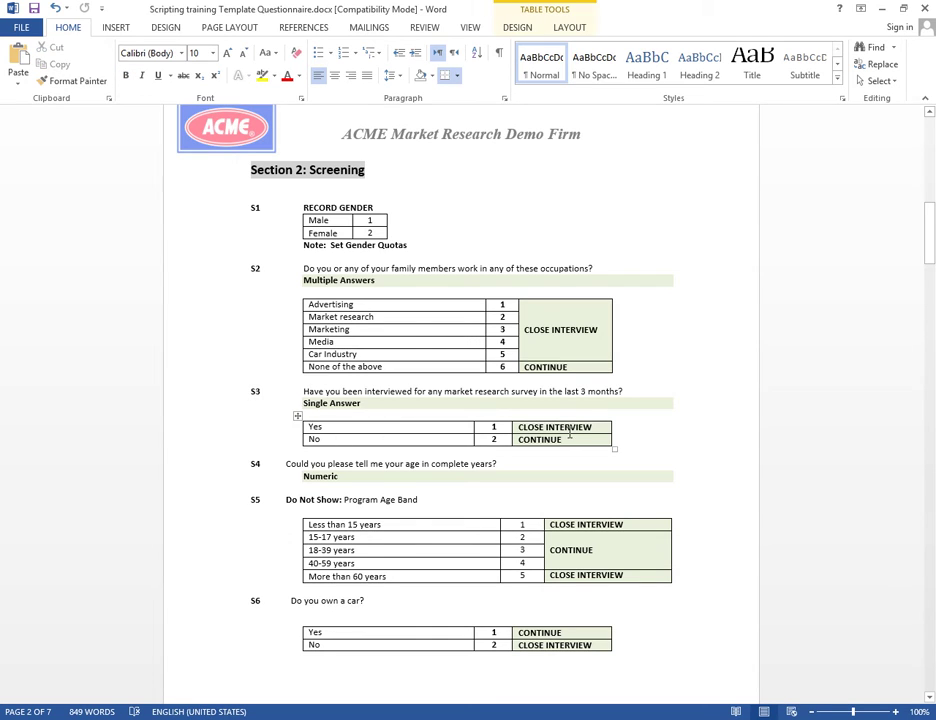
click(570, 430)
double_click(314, 427)
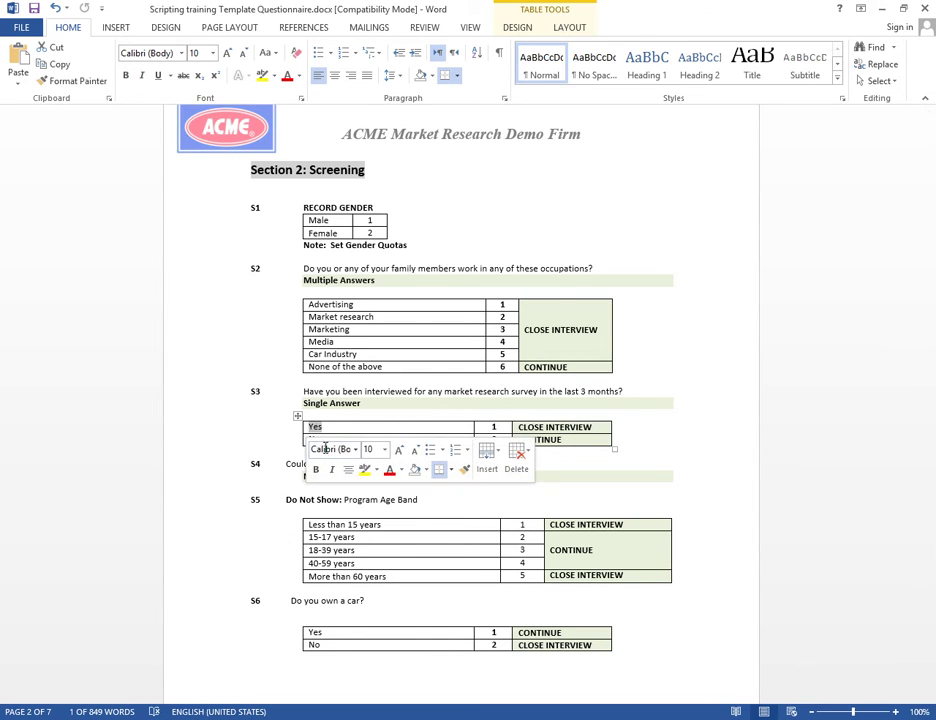
key(alt+Tab)
click(110, 267)
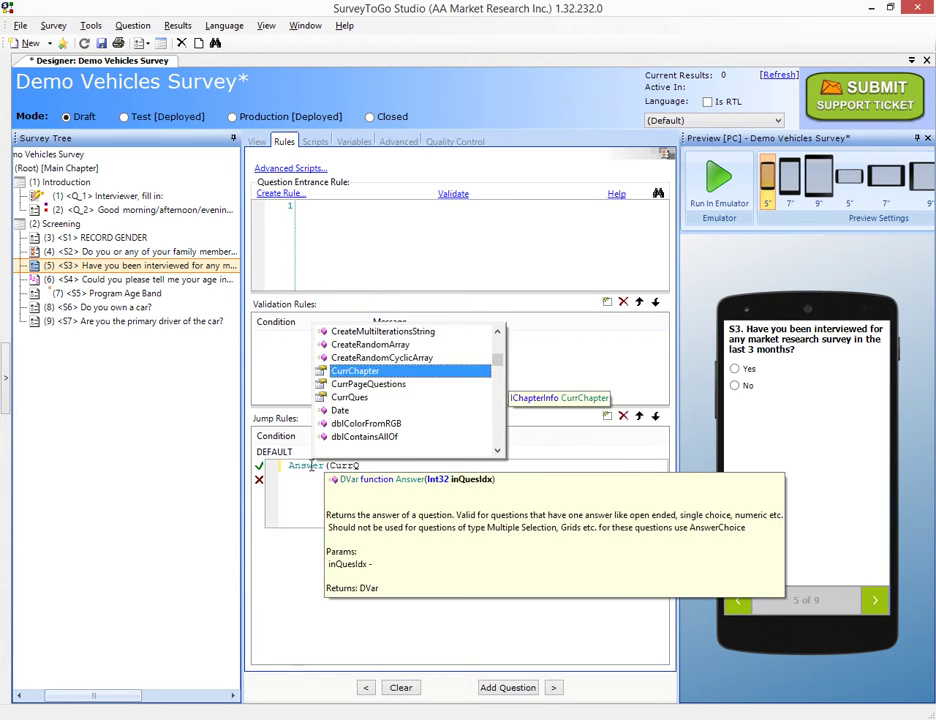
text(ues)==1)
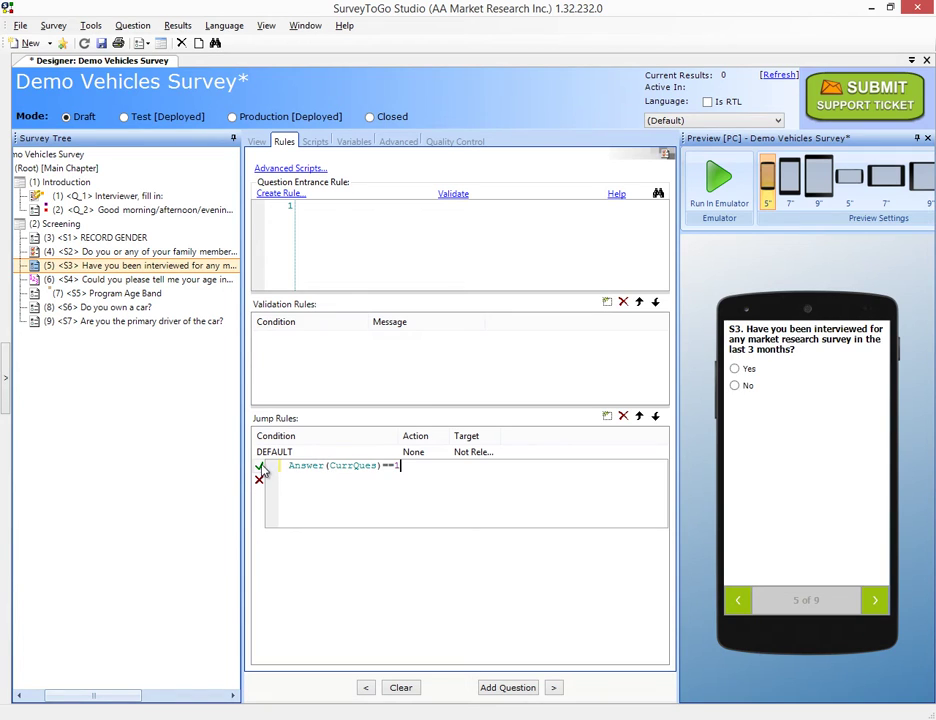
click(259, 465)
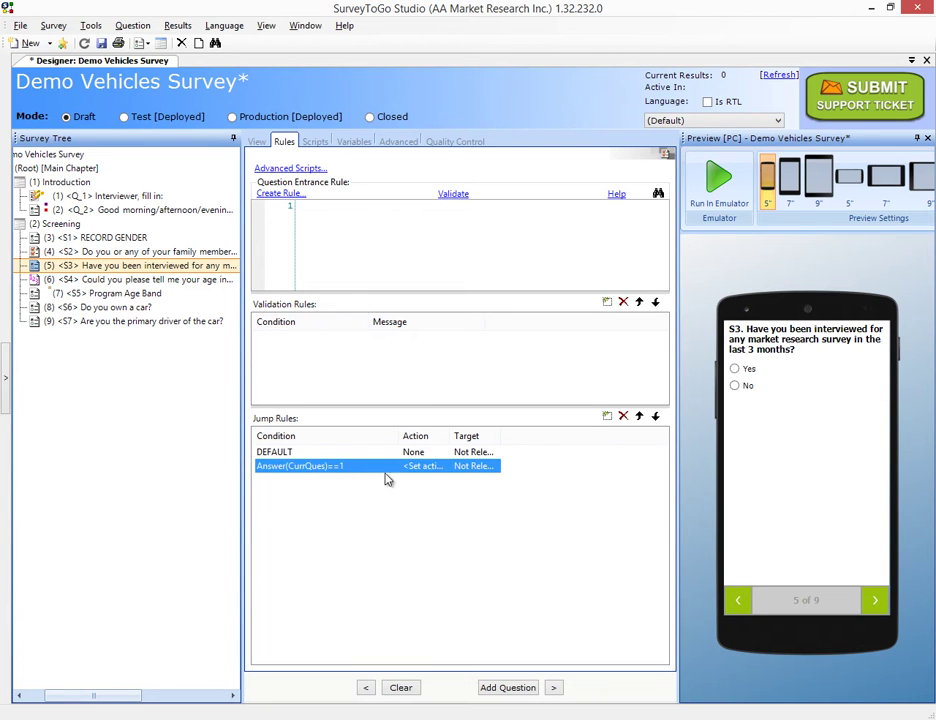
click(418, 467)
click(423, 485)
Examine the S4 age question and the S5 Program Age Band entry with its Do Not Show instruction in the Word questionnaire.
key(alt+Tab)
scroll(371, 405, down, 2)
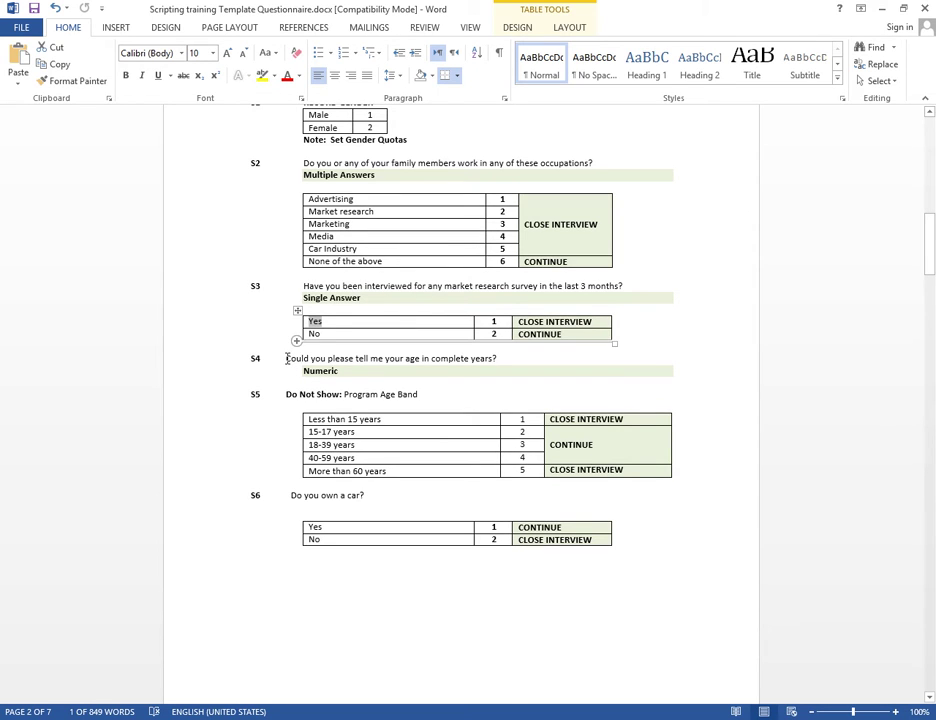
drag(286, 358, 493, 358)
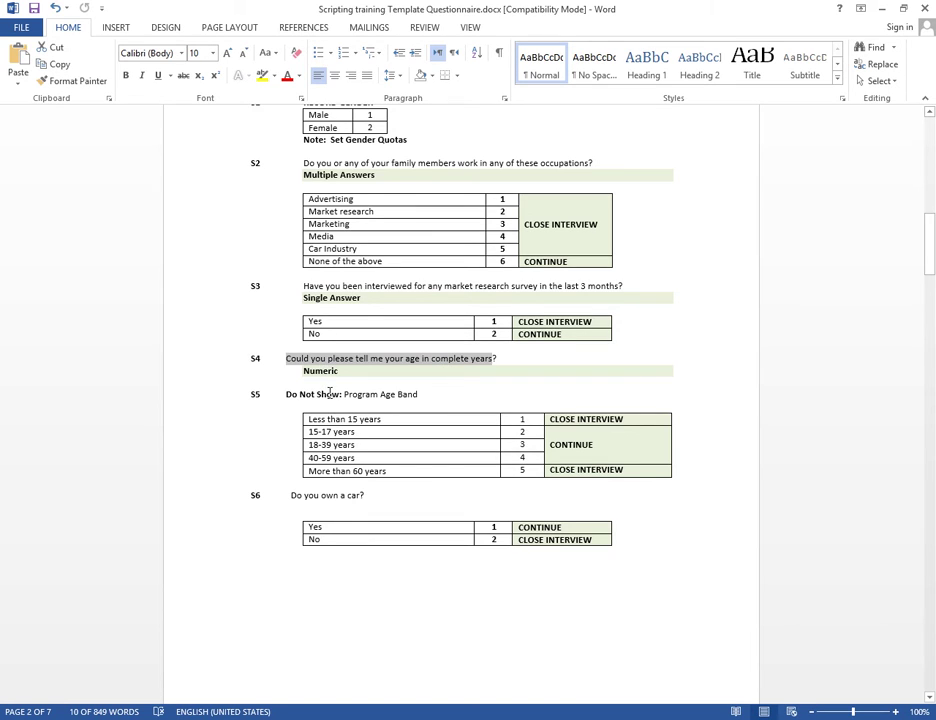
click(353, 396)
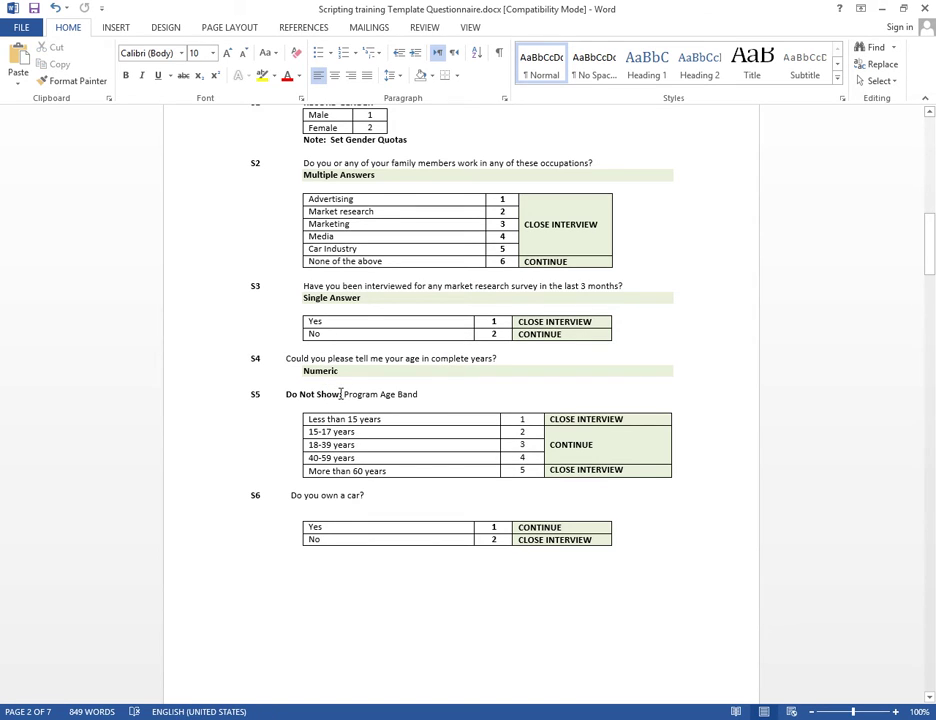
drag(313, 420, 333, 516)
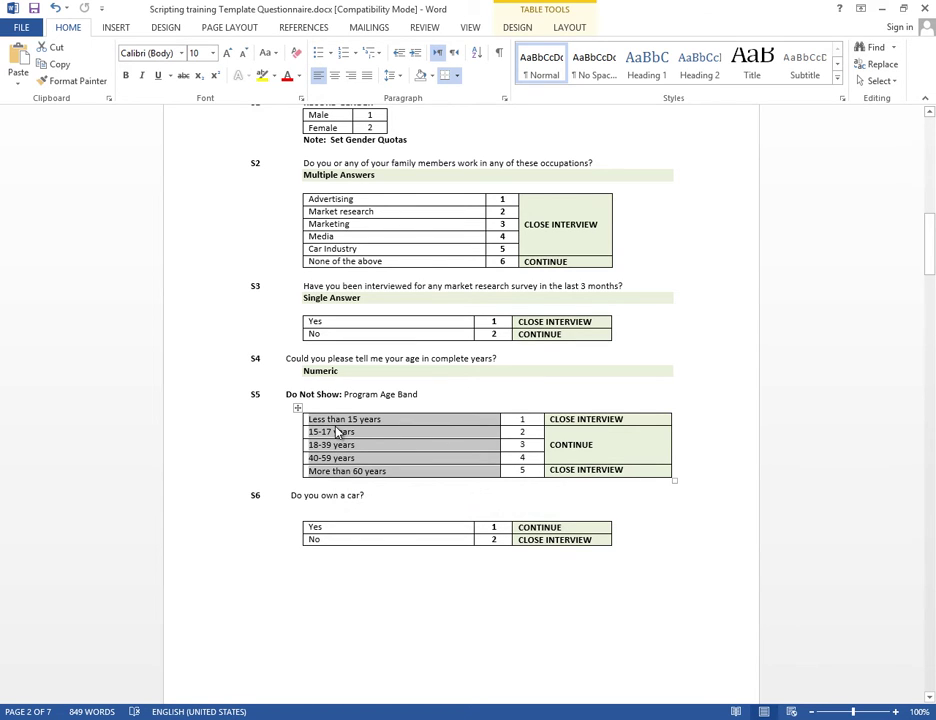
click(316, 393)
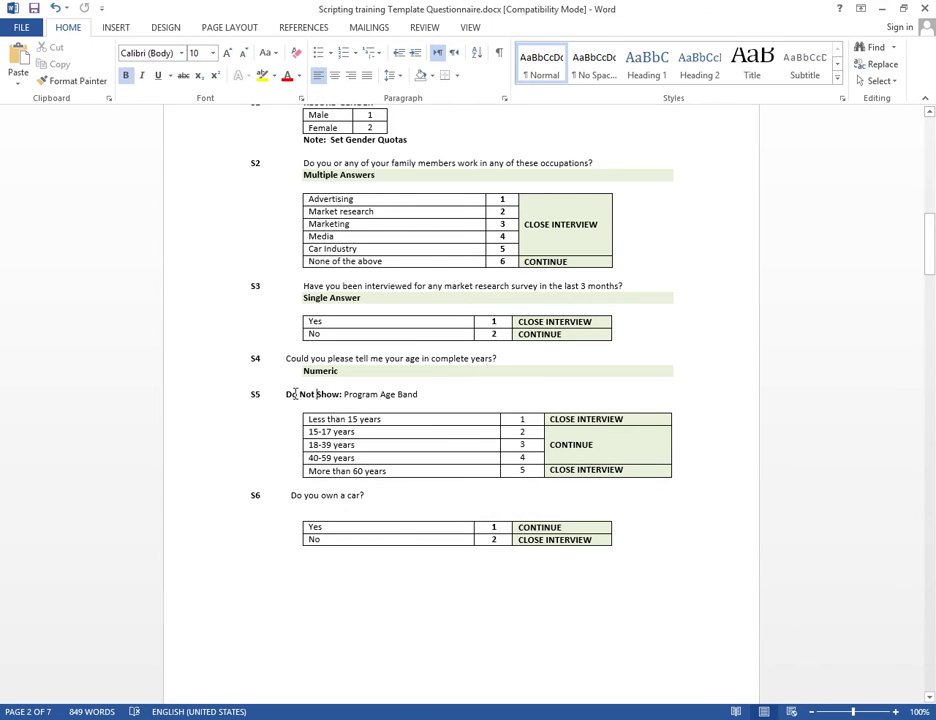
drag(286, 397, 338, 396)
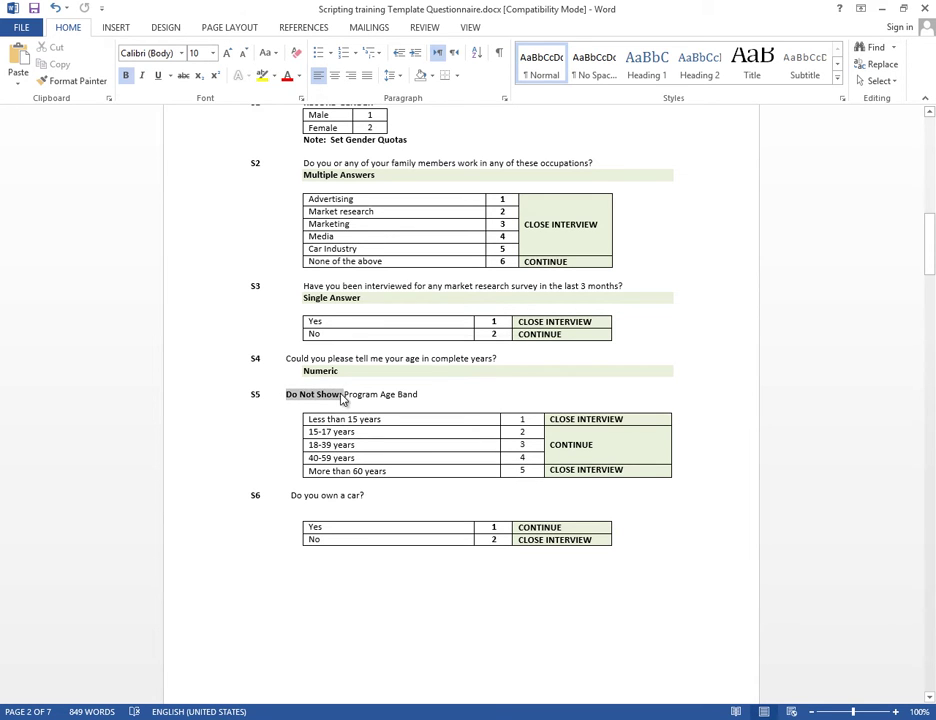
Inspect the S5 Program Age Band question's view settings in the survey and view the S4 age question.
key(alt+Tab)
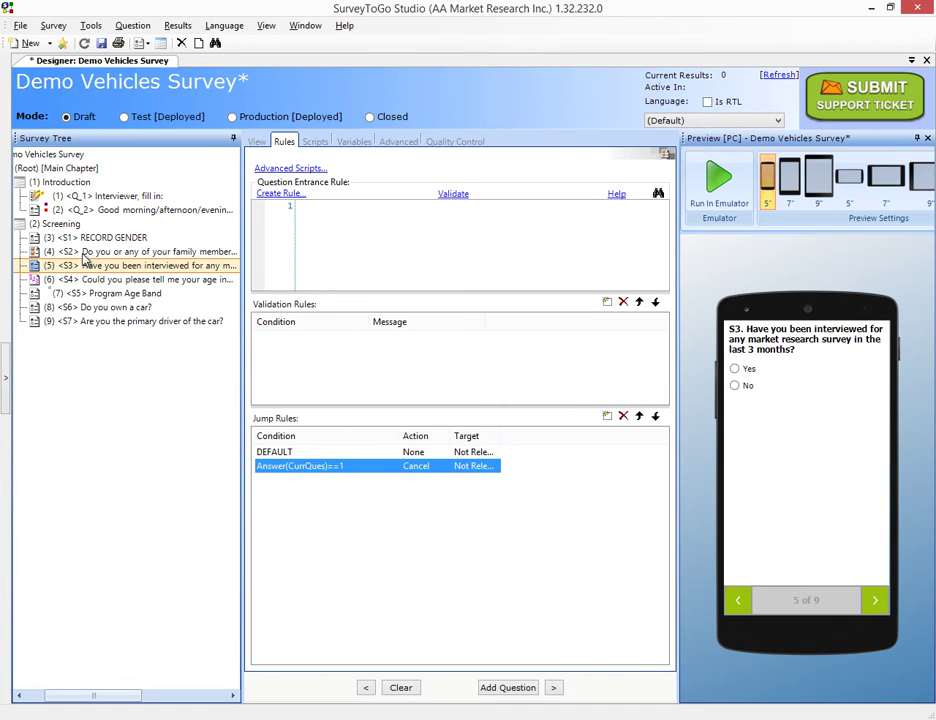
click(90, 282)
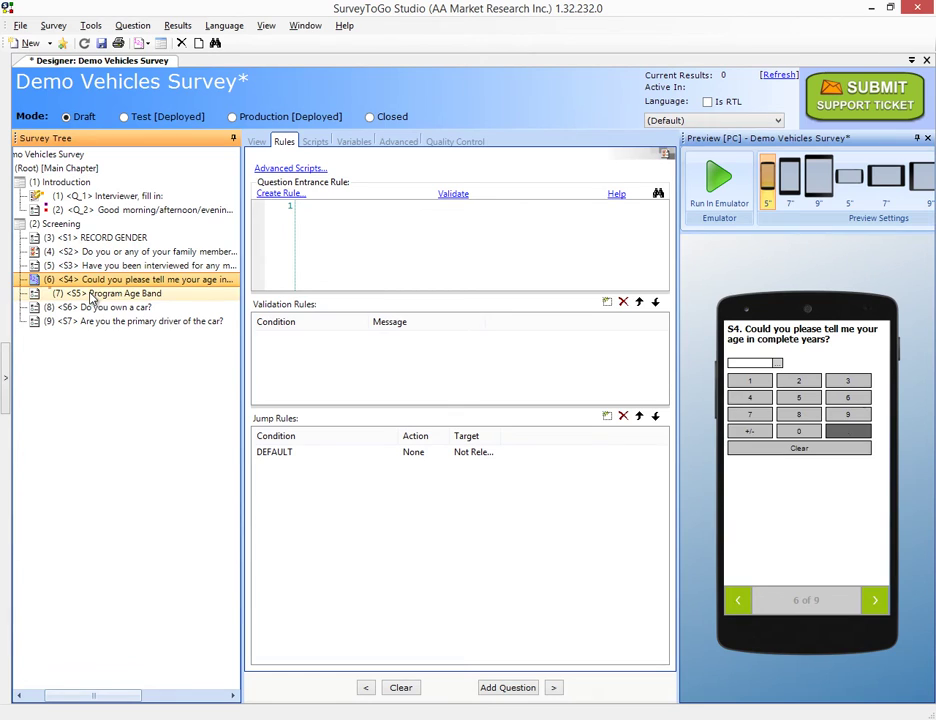
click(91, 294)
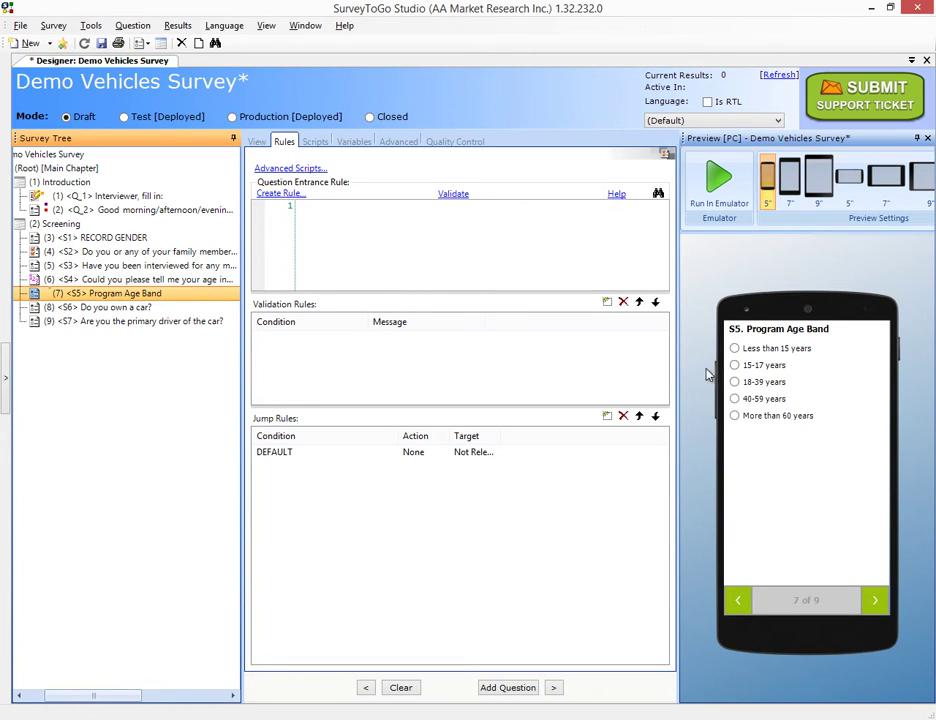
click(262, 141)
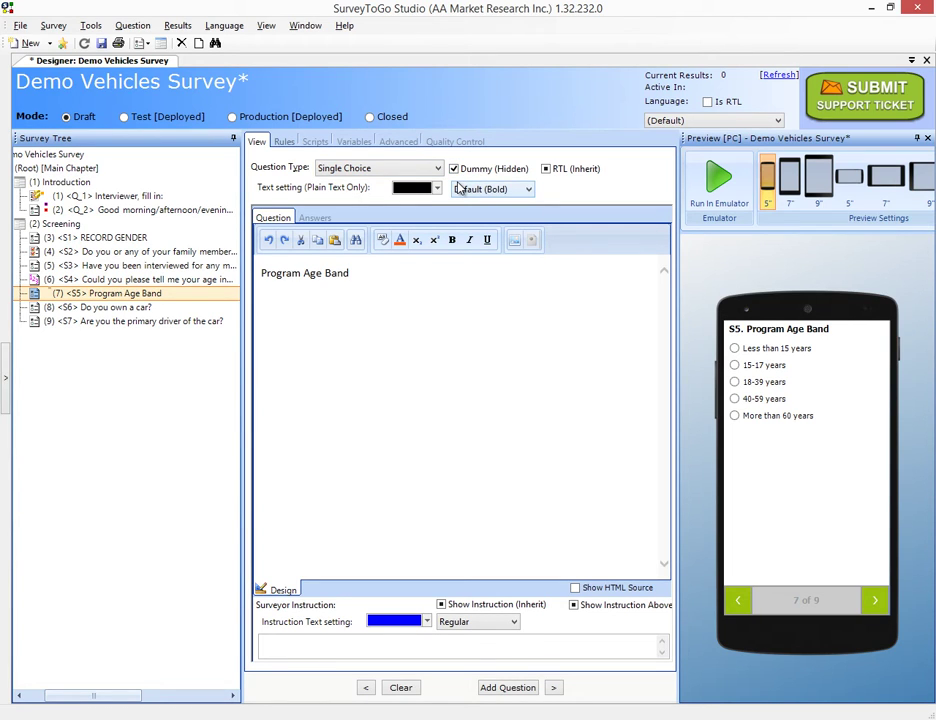
click(132, 280)
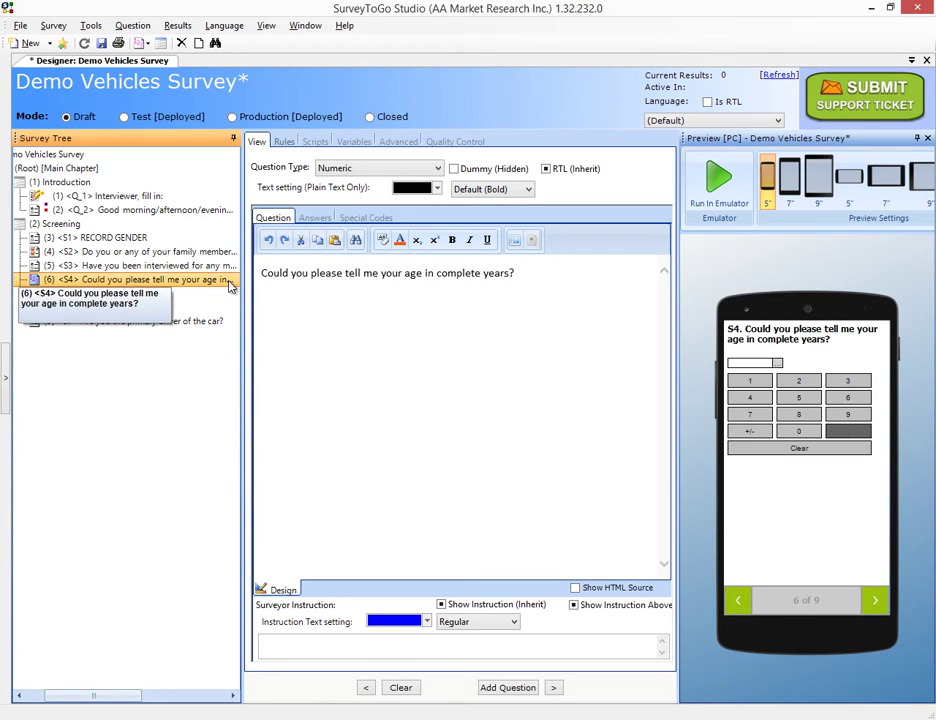
Compare the S4 age question with the S5 age bands in the Word questionnaire and return to S4 in the survey designer.
key(alt+Tab)
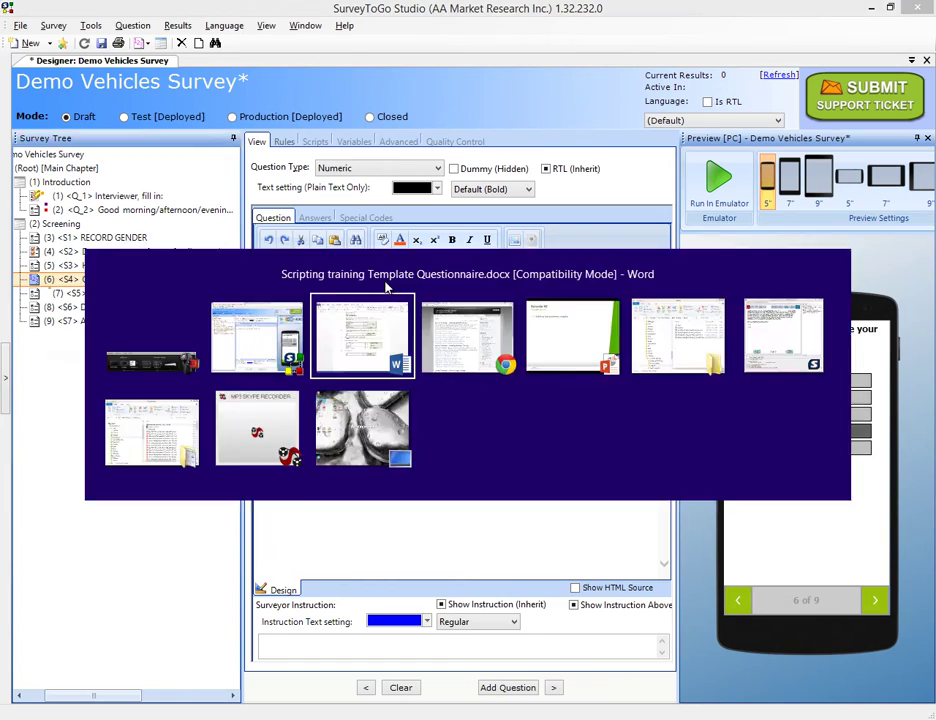
click(328, 395)
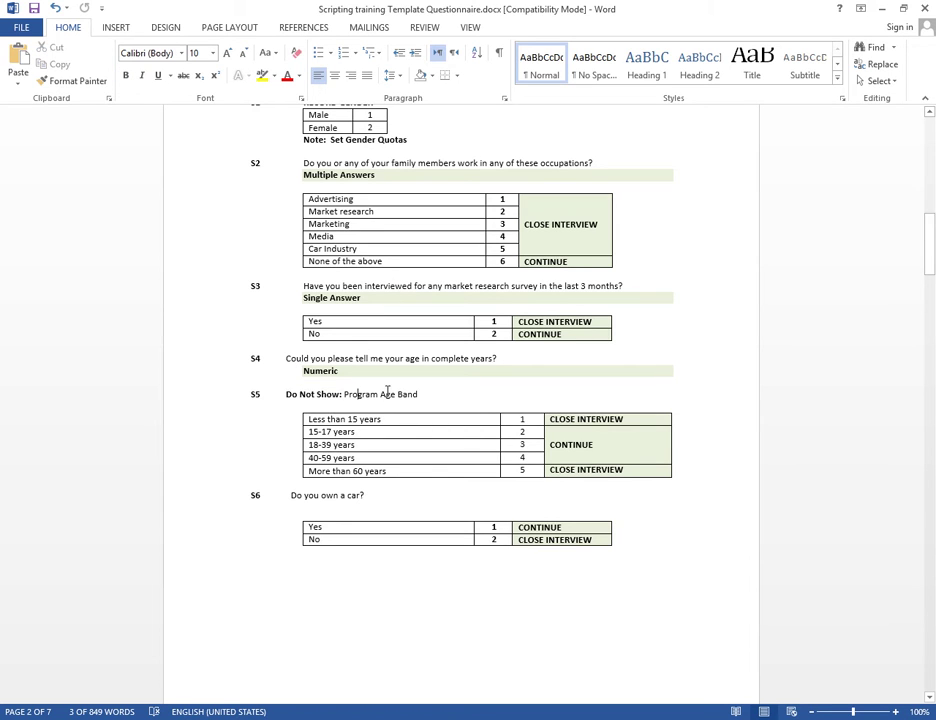
drag(287, 358, 412, 359)
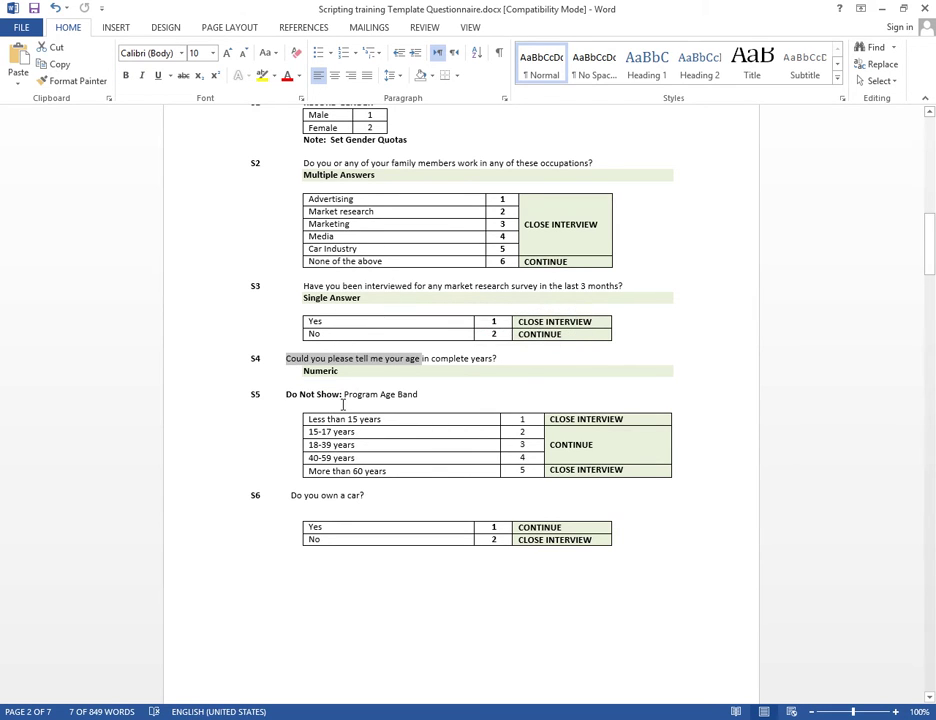
drag(340, 418, 334, 460)
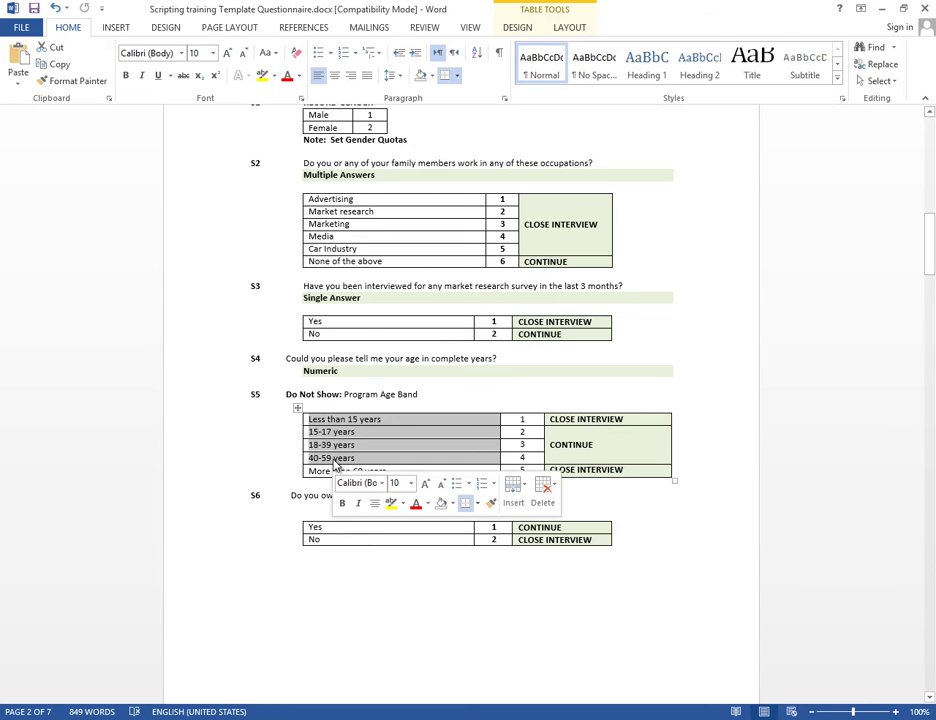
key(alt+Tab)
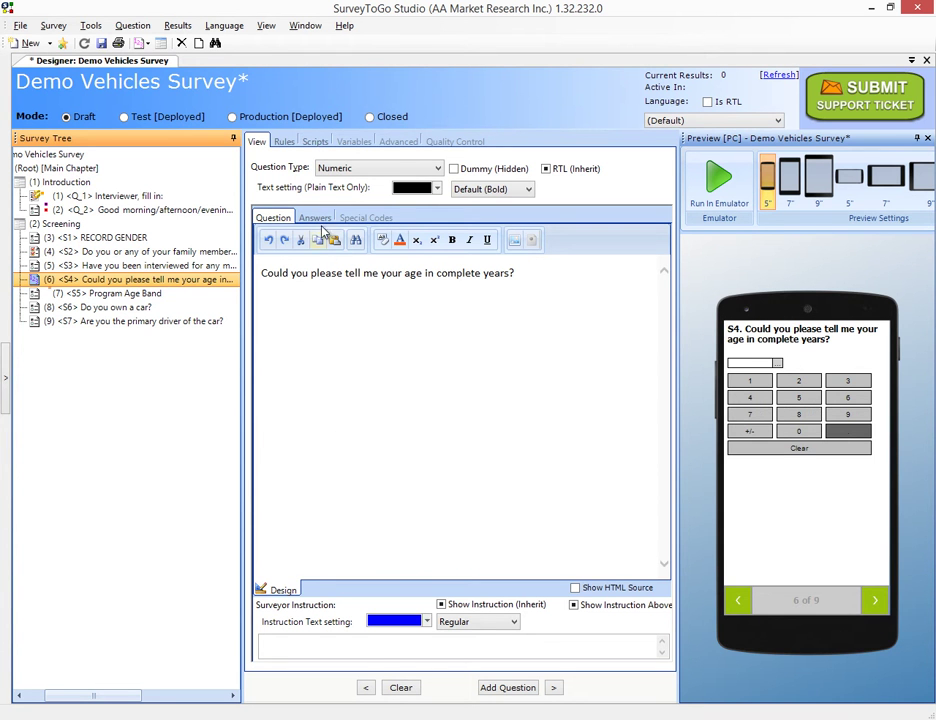
Paste an end script into S4 that reads Answer(S4) and sets S5 to 1–5 for ages under 15, 15–17, 18–39, 40–59 and 60 or more.
click(315, 142)
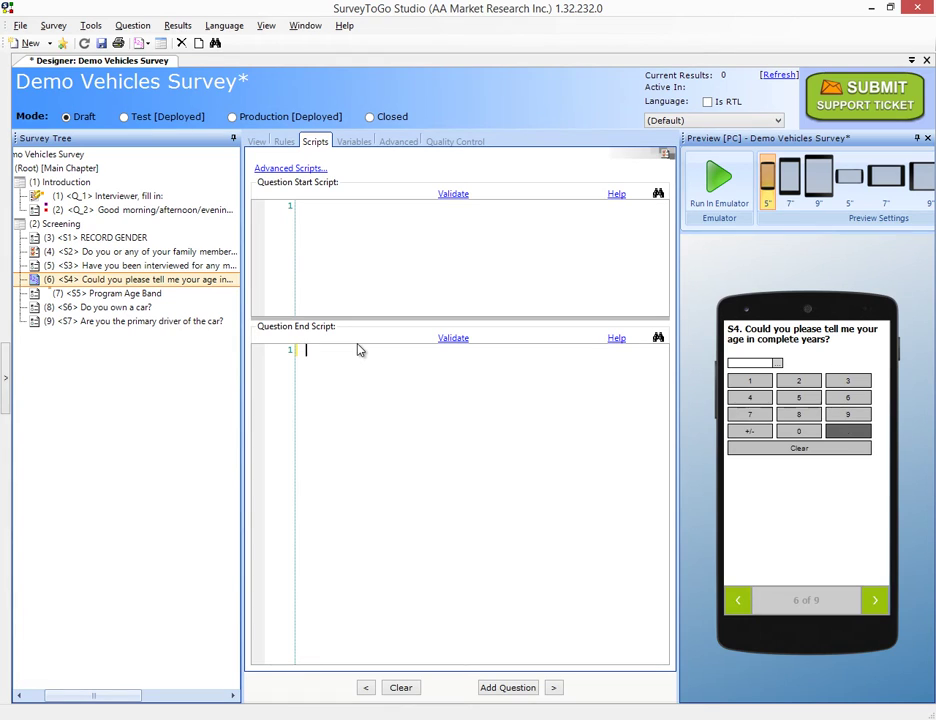
text(var age = GetAnswer(S4); if (age < 15) {     SetAnswer(S5,1); } if (age >= 15 && age <= 17) {     SetAnswer(S5,2); } if (age >= 18 && age <= 39) {     SetAnswer(S5,3); } if (age >= 40 && age <= 59) {     SetAnswer(S5,4); } if (age >= 60) {     SetAnswer(S5,5); })
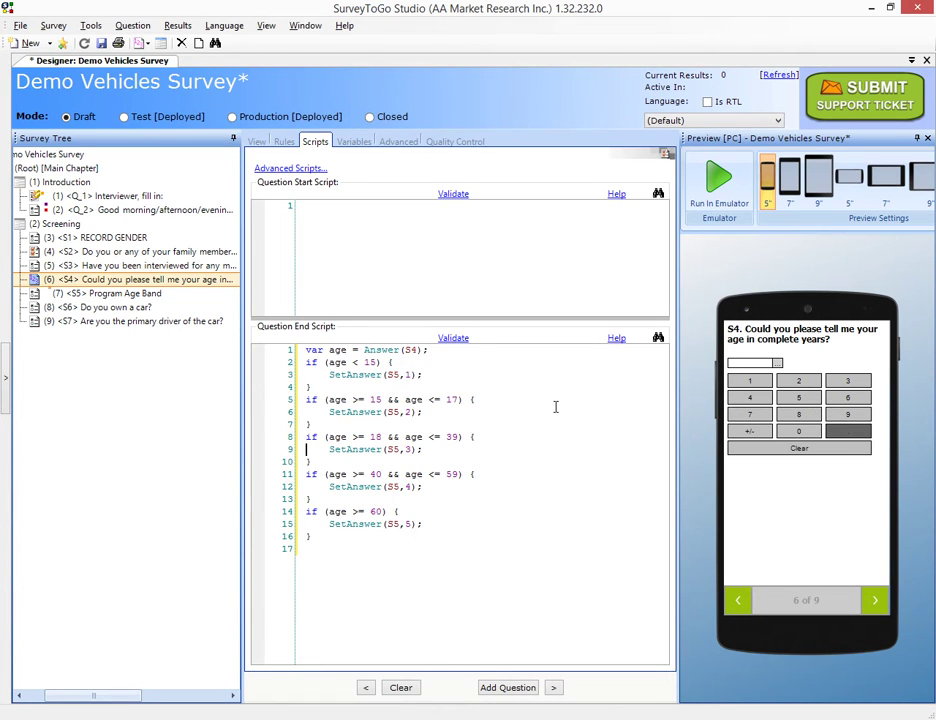
Examine the age variable line, the under-15 condition and the SetAnswer function's description in S4's end script.
key(shift+End)
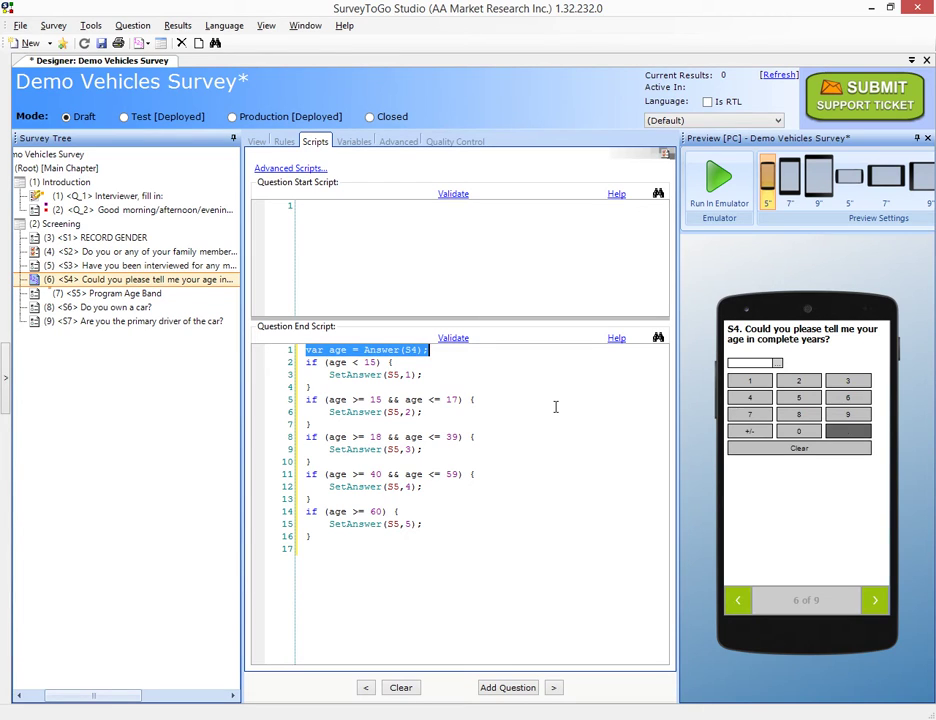
key(Home)
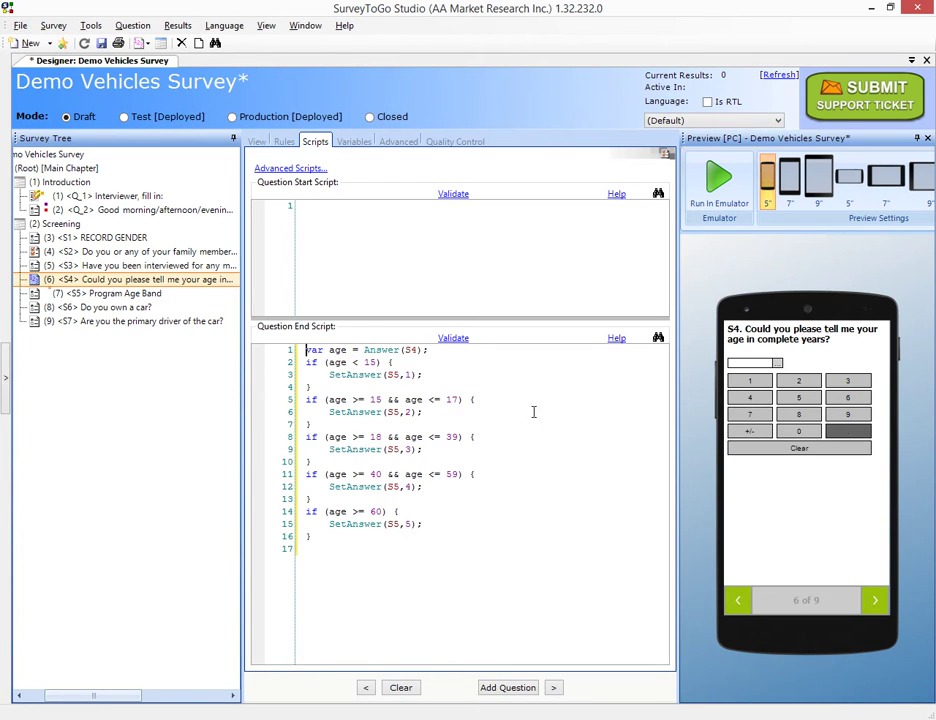
double_click(409, 352)
click(403, 377)
mouse_move(411, 346)
drag(333, 362, 366, 375)
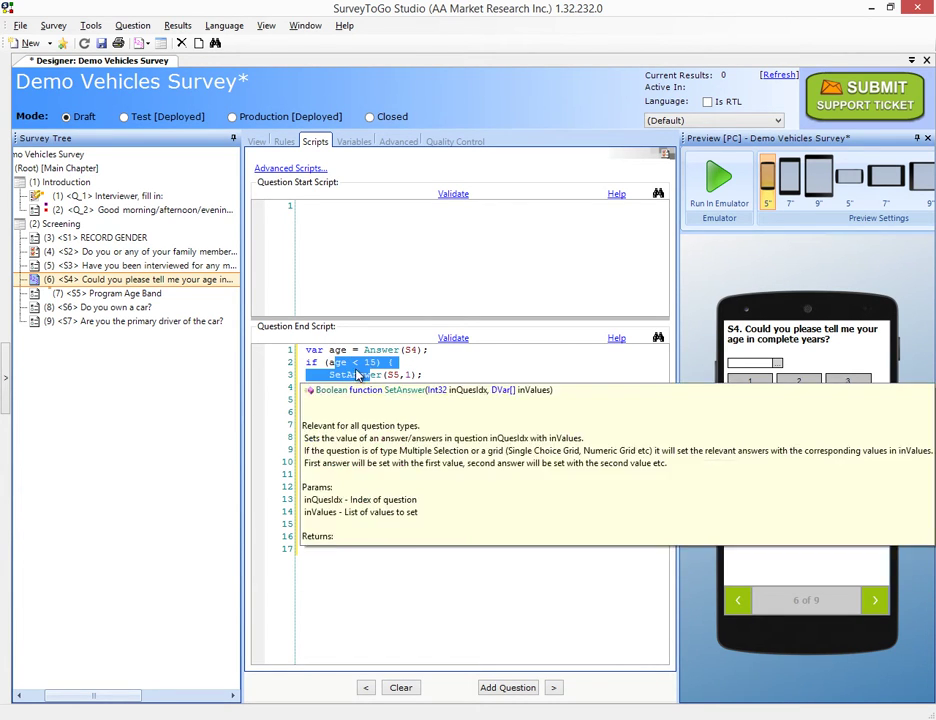
click(343, 363)
double_click(360, 375)
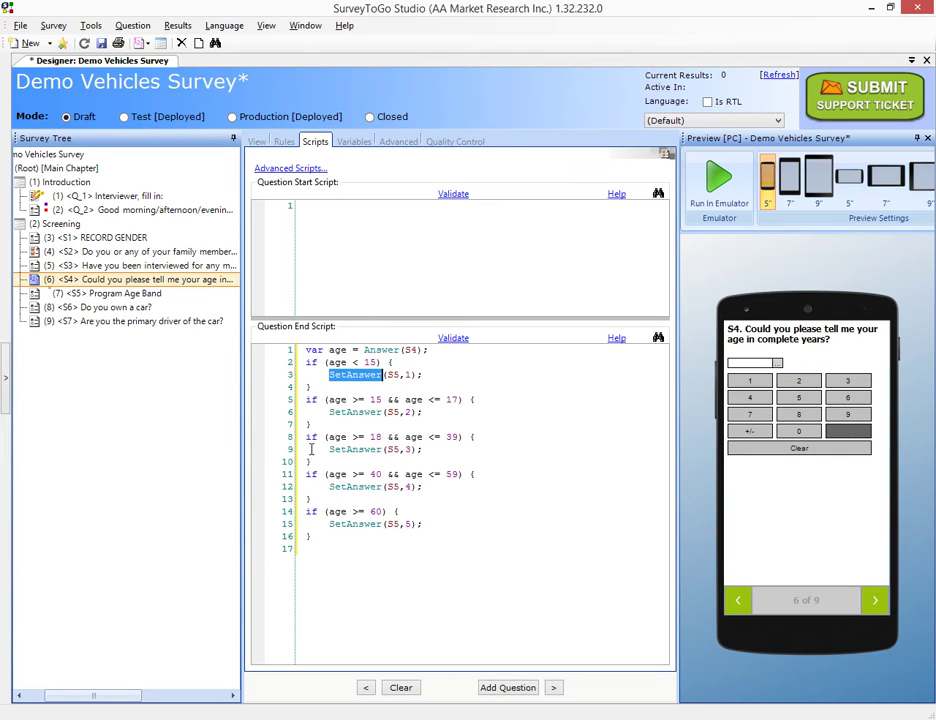
Check the S5 age bands and codes in the Word questionnaire against the conditions in S4's end script in the survey designer.
click(447, 386)
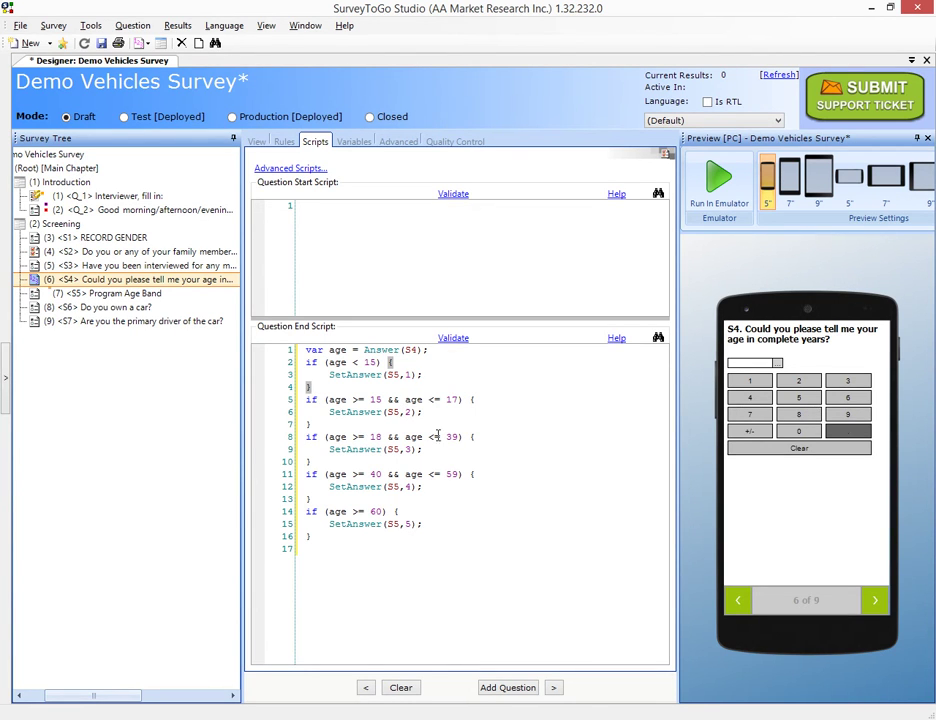
key(alt+Tab)
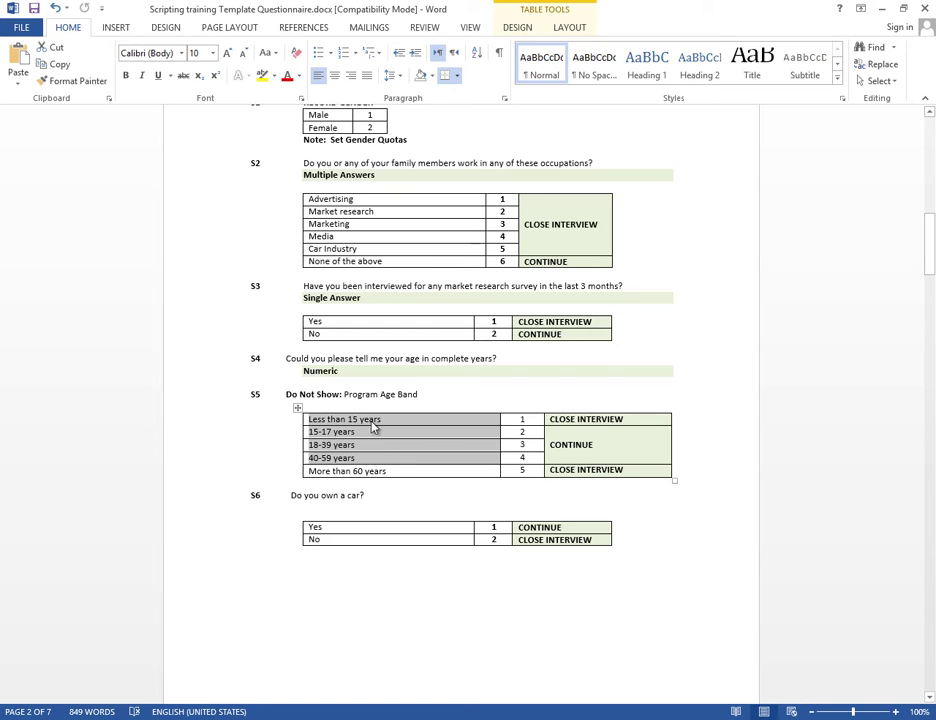
key(alt+Tab)
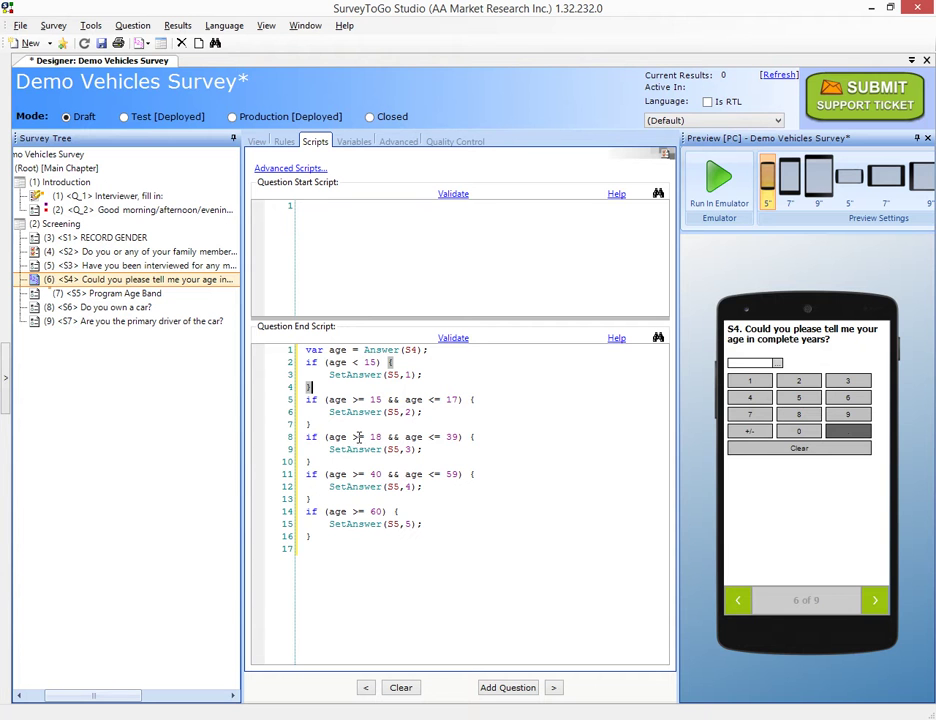
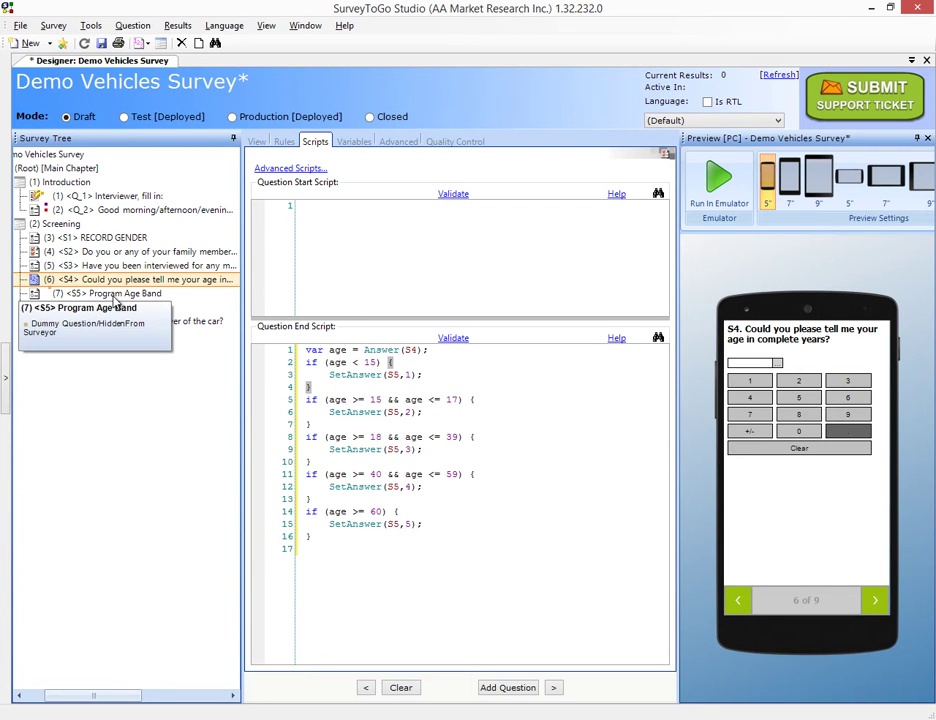
Check in the Word questionnaire which S5 age bands close the interview and which continue, and return to the survey designer.
key(alt+Tab)
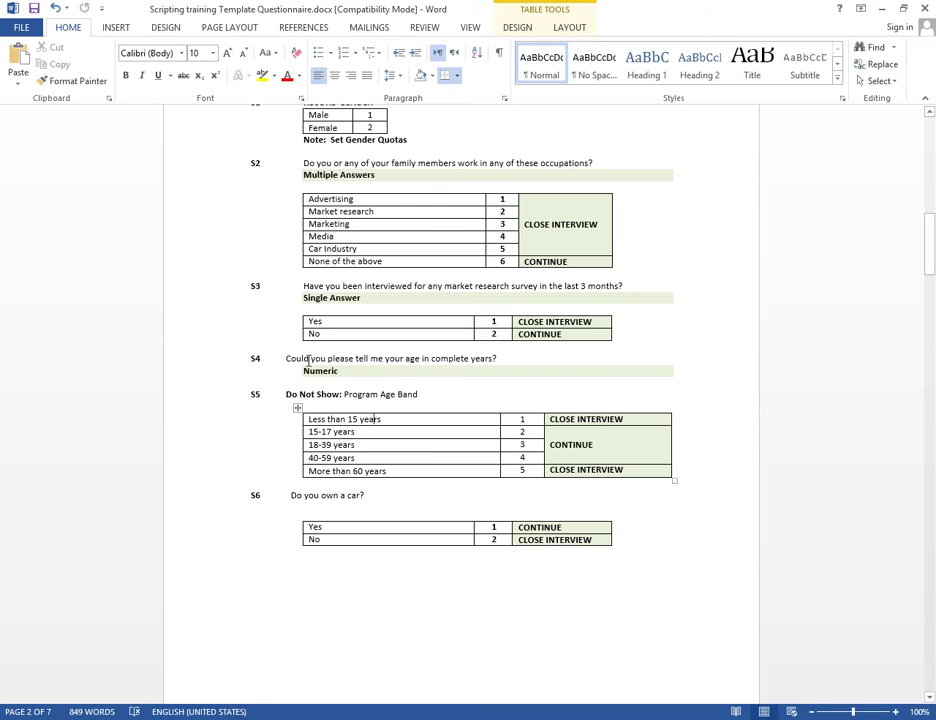
click(607, 412)
click(583, 444)
drag(551, 420, 622, 420)
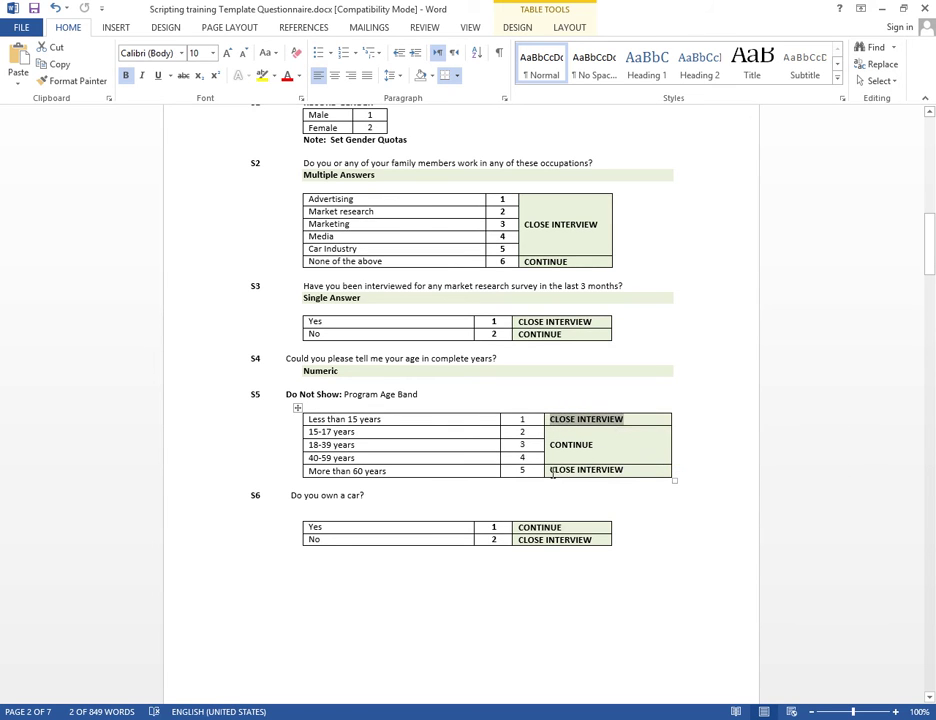
drag(551, 471, 611, 471)
key(alt+Tab)
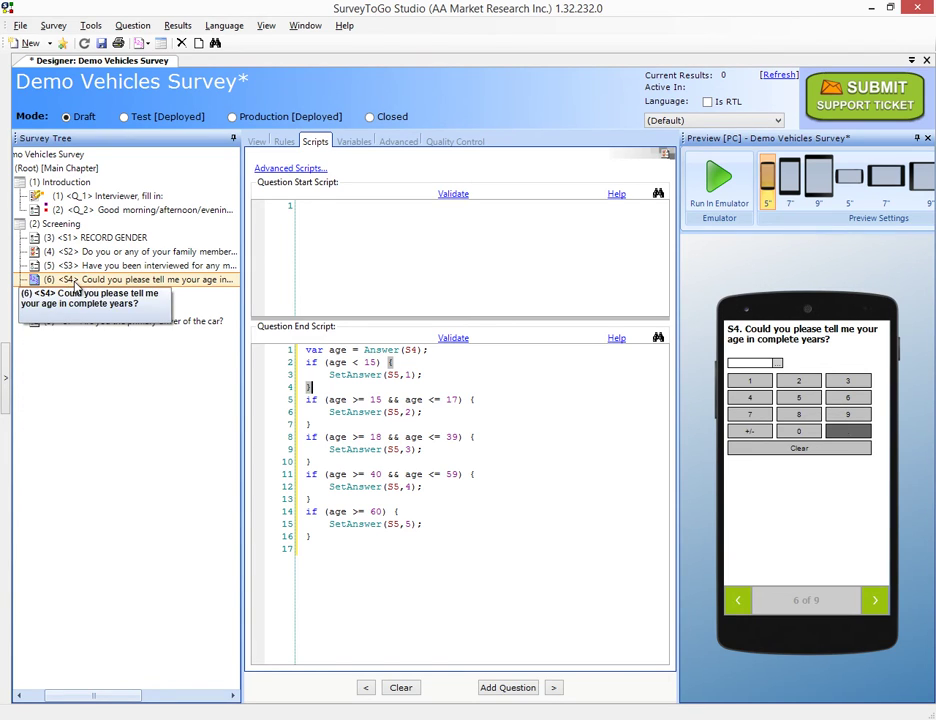
Add a jump rule to S4 with the condition Answer(S5) == 1 || Answer(S5) == 5.
click(287, 141)
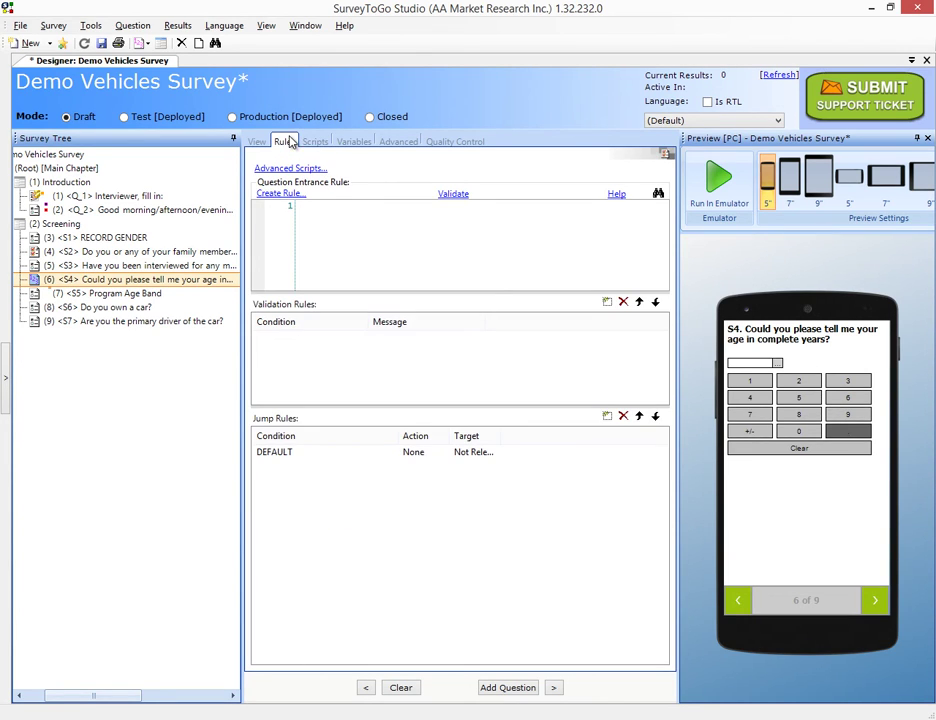
click(605, 418)
click(288, 467)
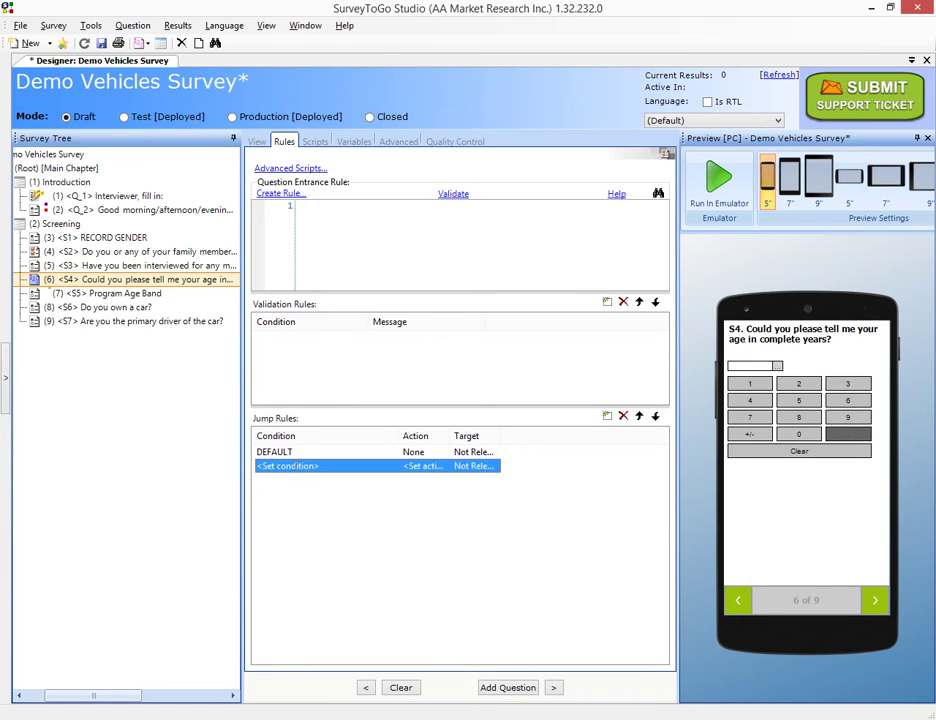
click(296, 467)
text(Answer ()
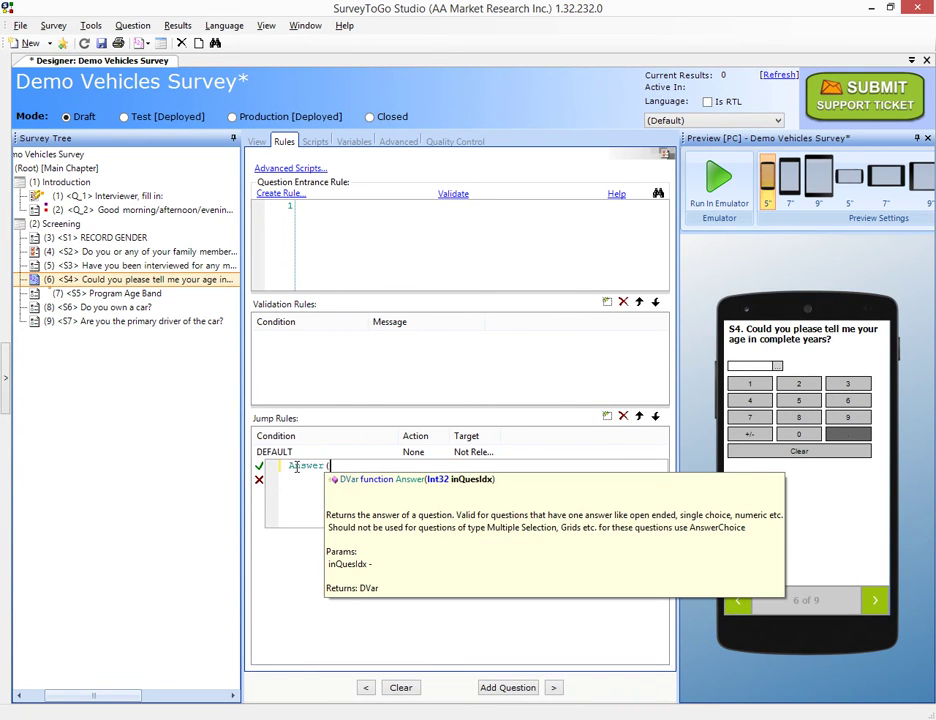
text(S5) == 1)
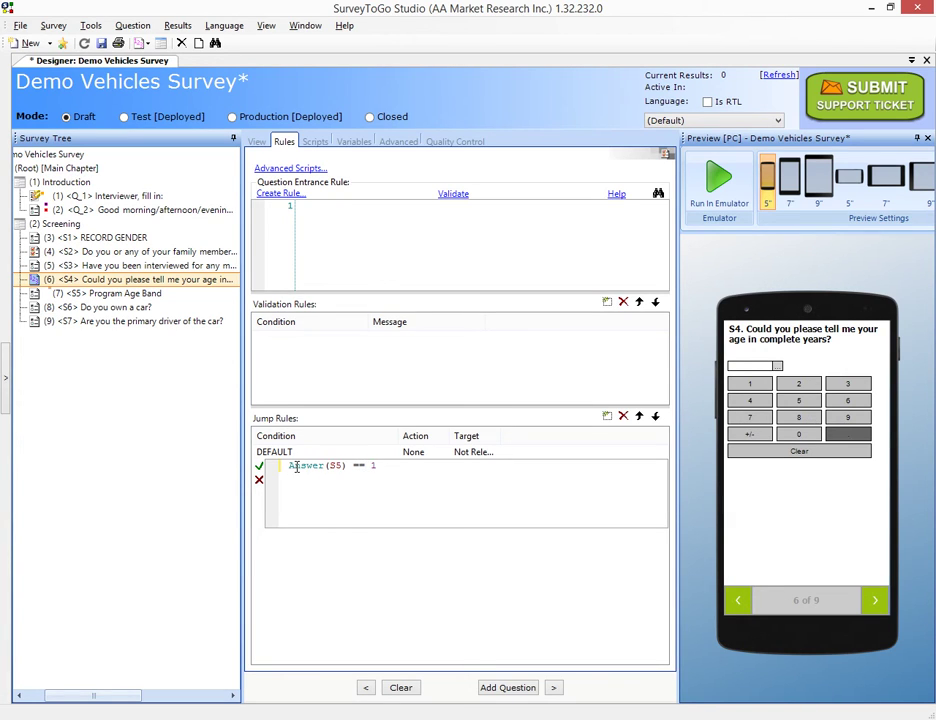
text( || Answer()
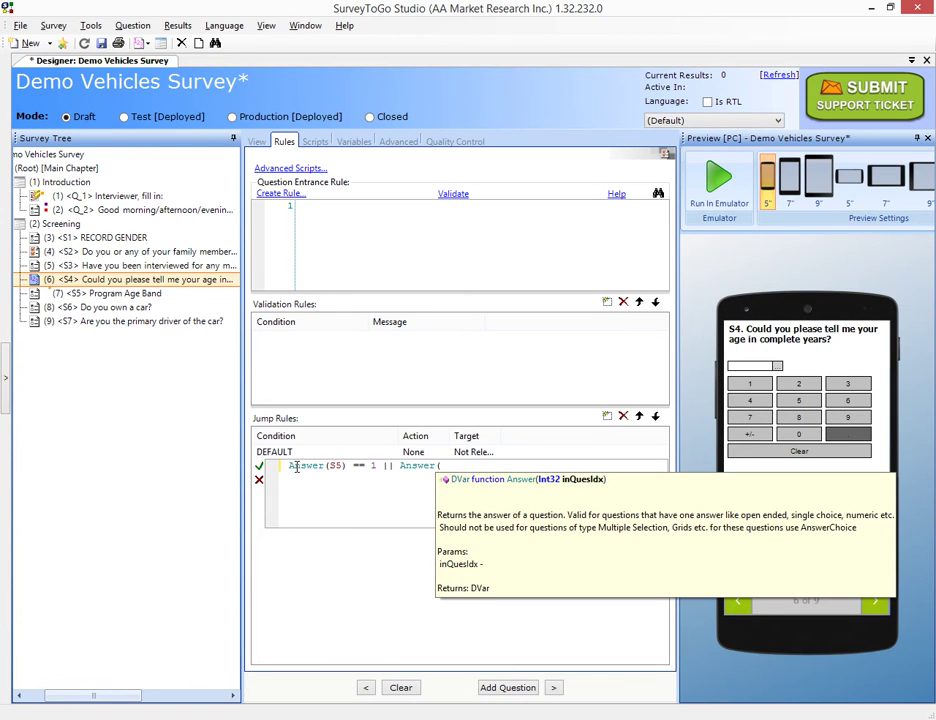
text(S5) == 5)
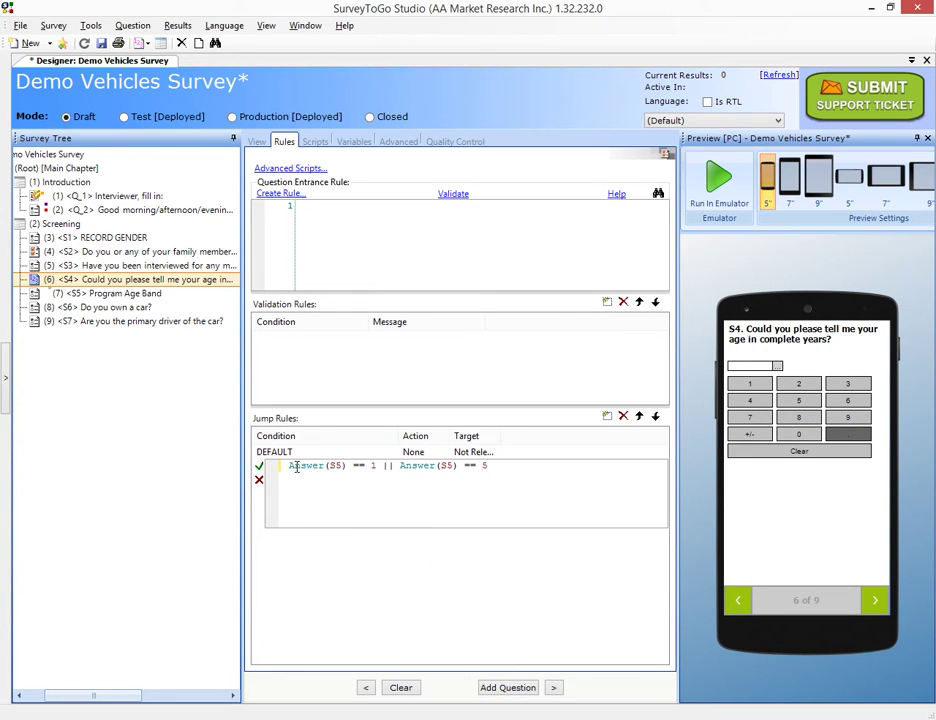
click(259, 467)
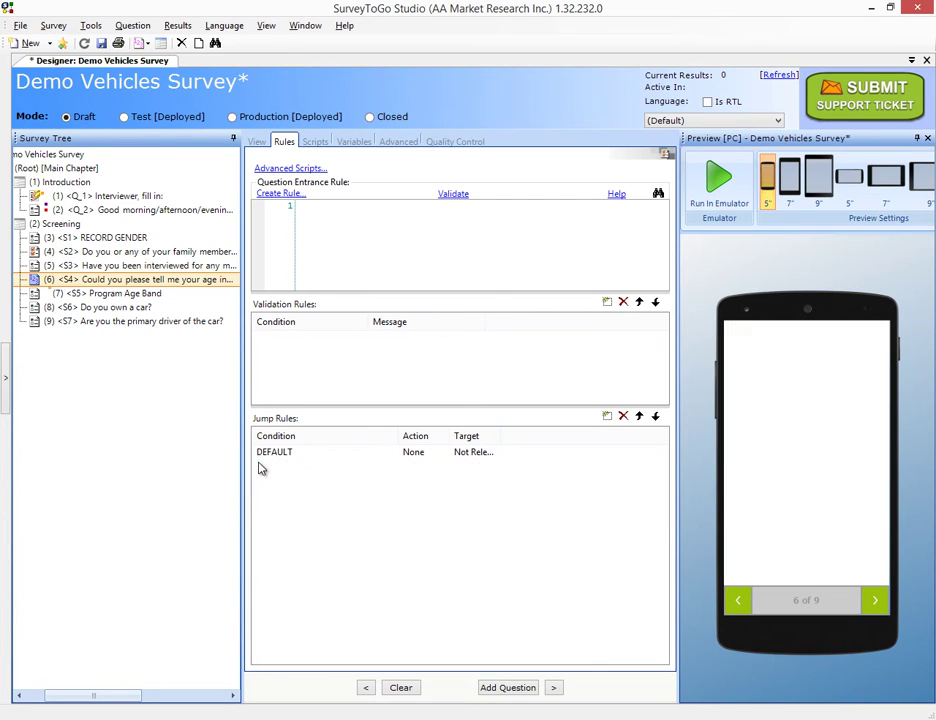
Recheck the S5 codes in the Word questionnaire and set the action of S4's new jump rule to Cancel.
key(alt+Tab)
click(522, 459)
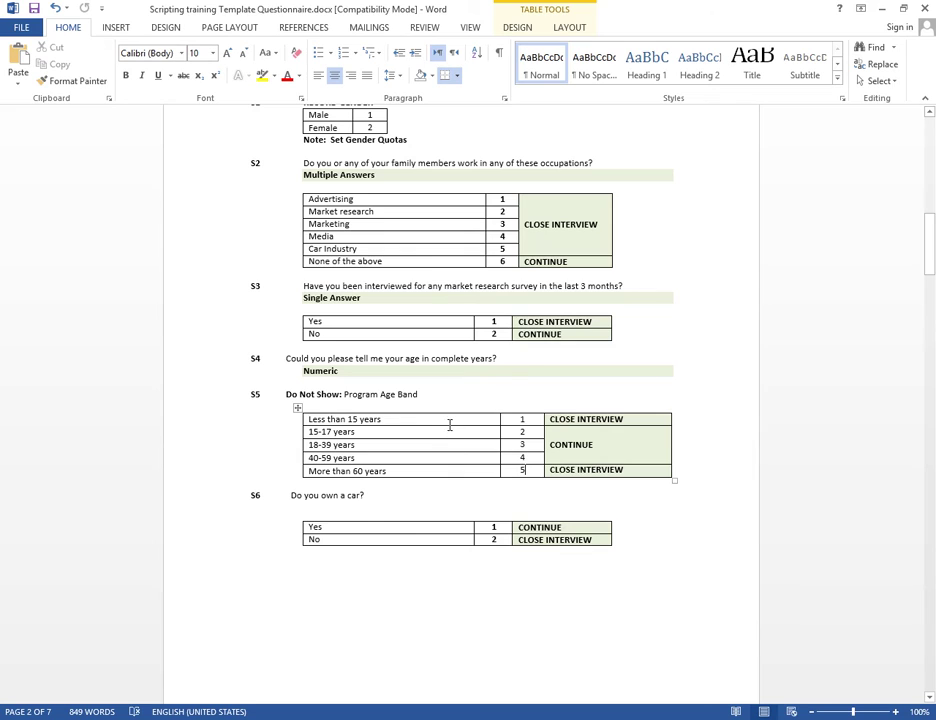
key(alt+Tab)
click(425, 468)
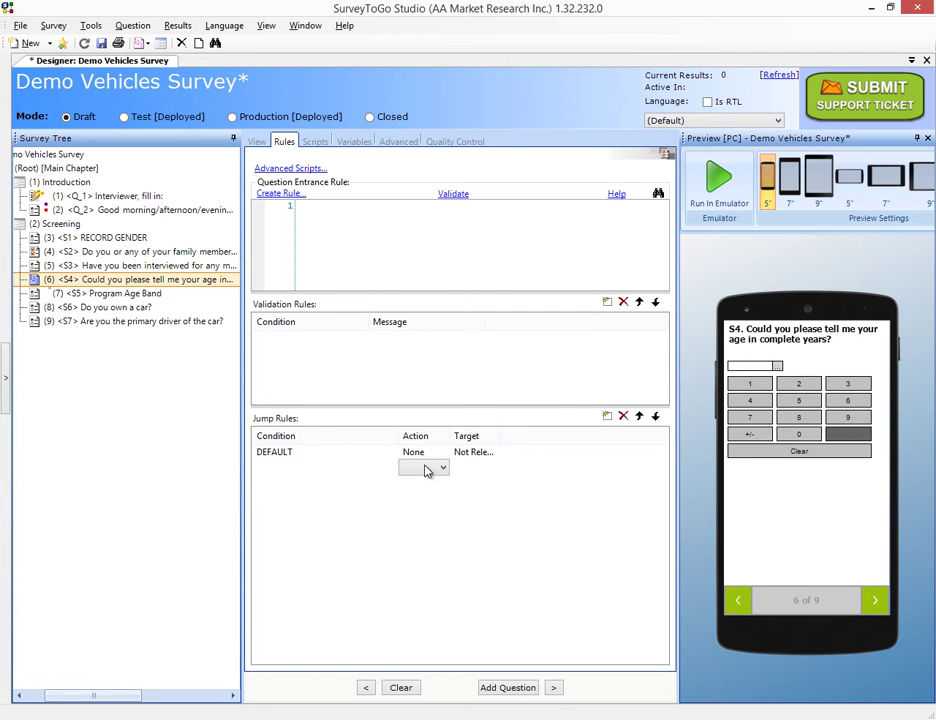
click(425, 468)
click(415, 483)
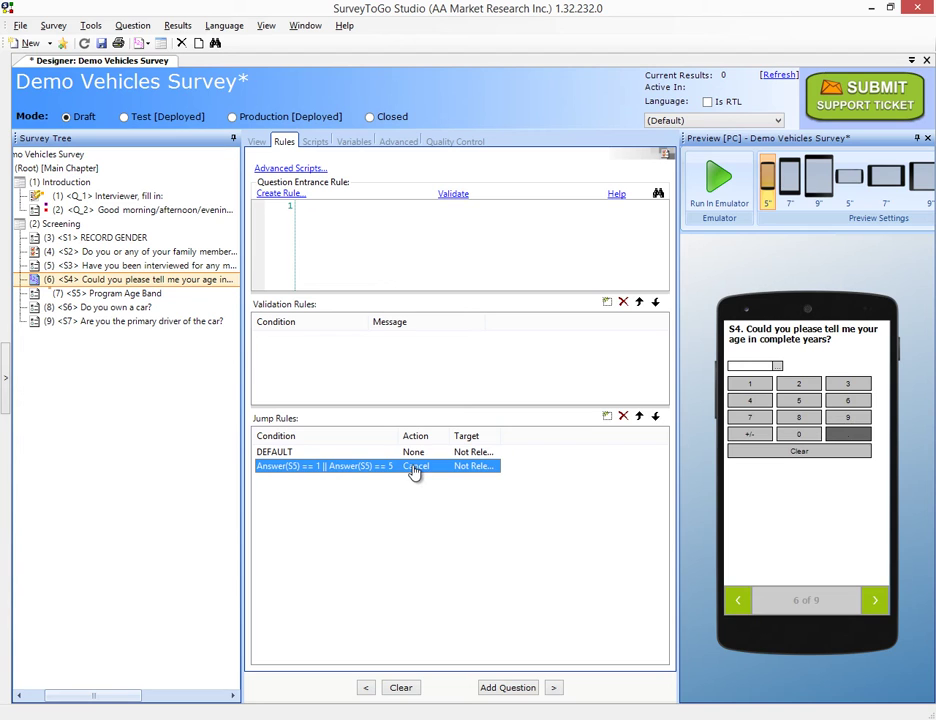
Check the close-interview answers of S6 and S7 in the Word questionnaire and return to the survey designer.
key(alt+Tab)
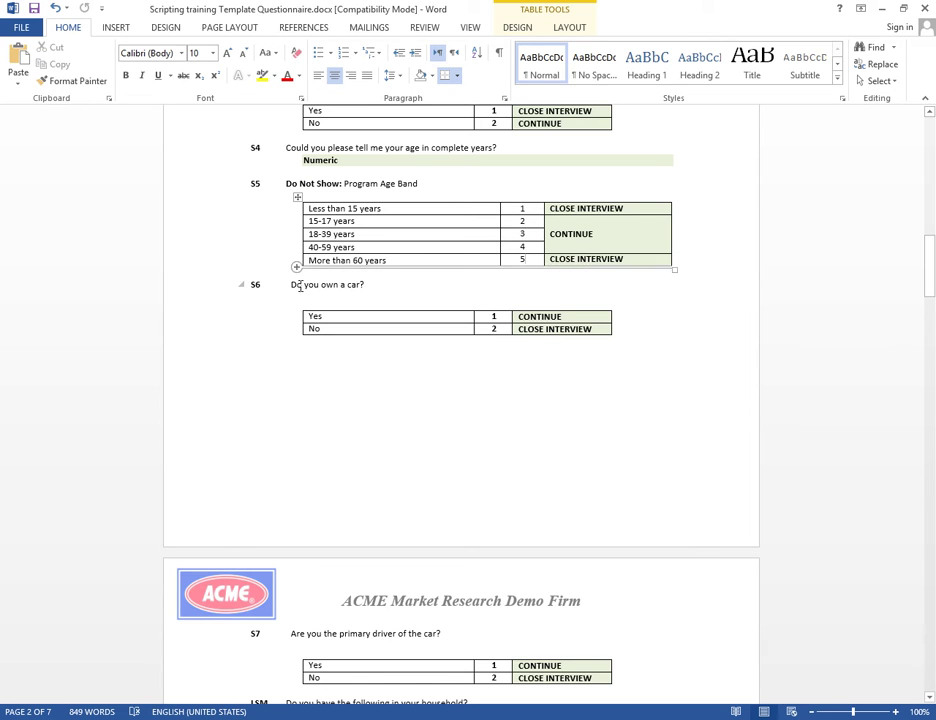
double_click(255, 285)
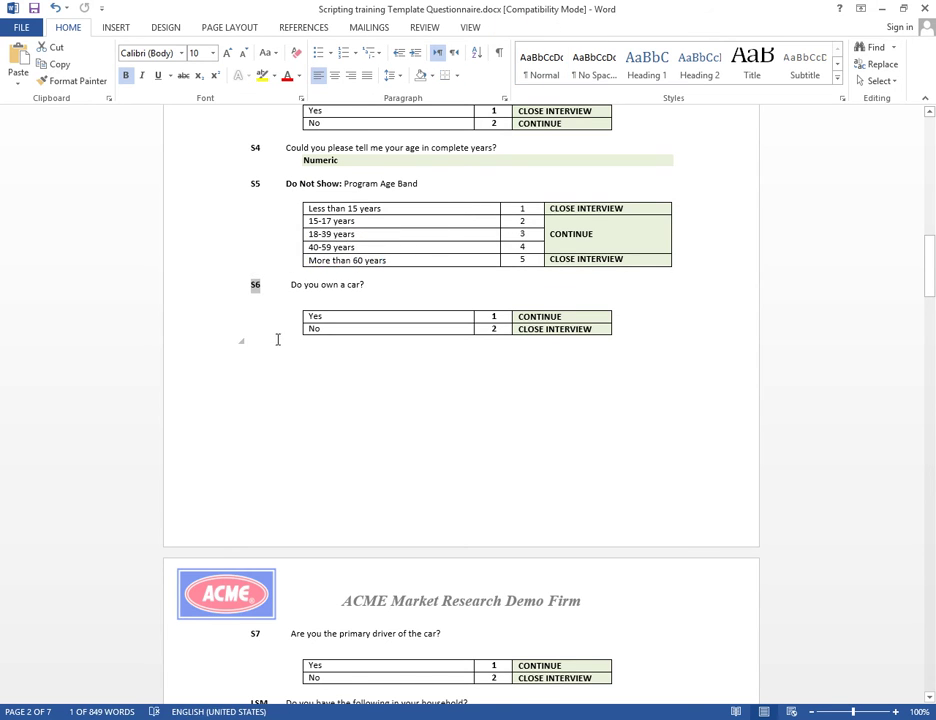
scroll(257, 543, down, 3)
double_click(255, 491)
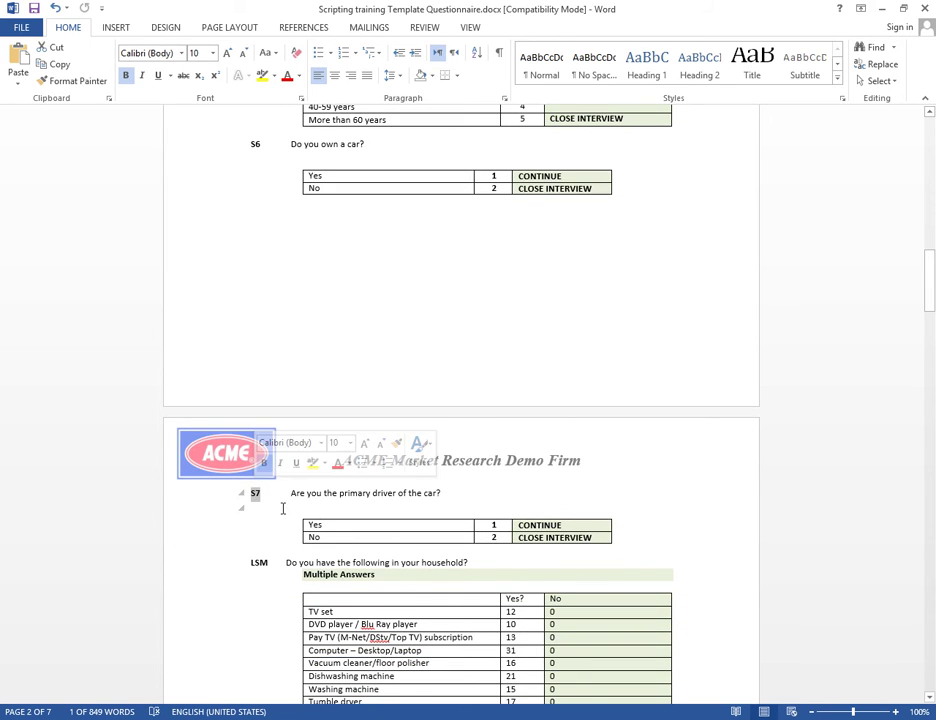
double_click(557, 537)
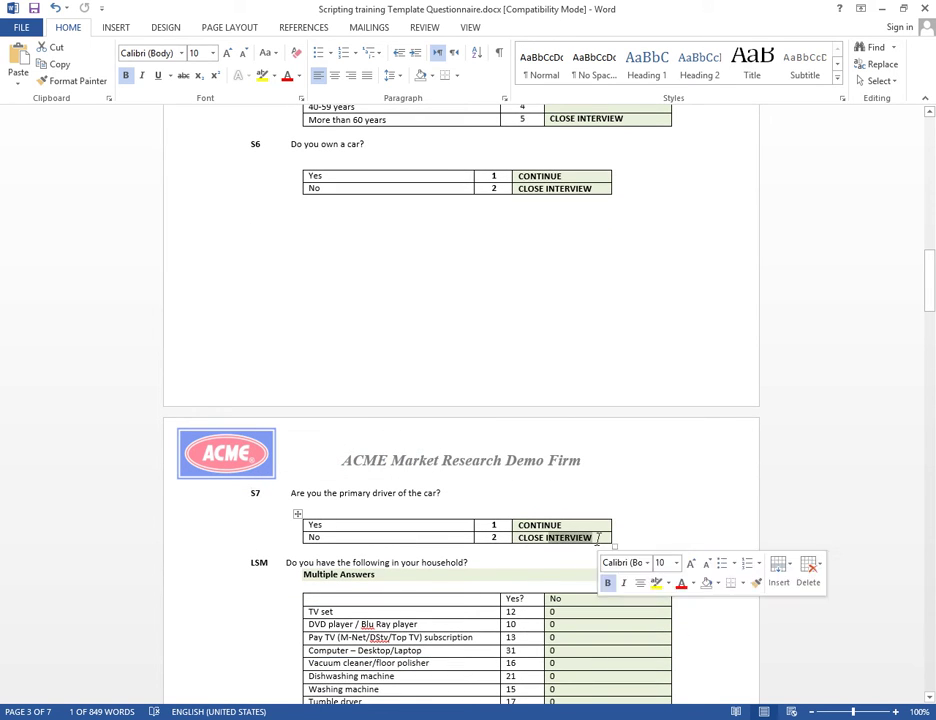
key(alt+Tab)
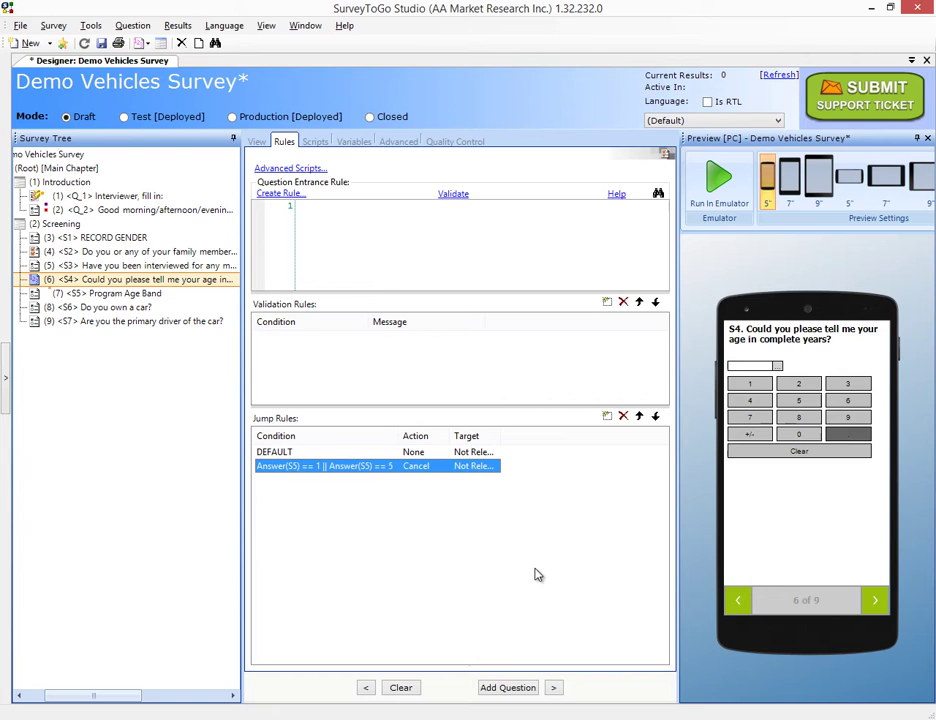
Add a jump rule to S6 with the condition Answer(CurrQues) == 2 and the action Cancel.
click(85, 308)
click(607, 415)
click(290, 466)
click(290, 466)
text(A)
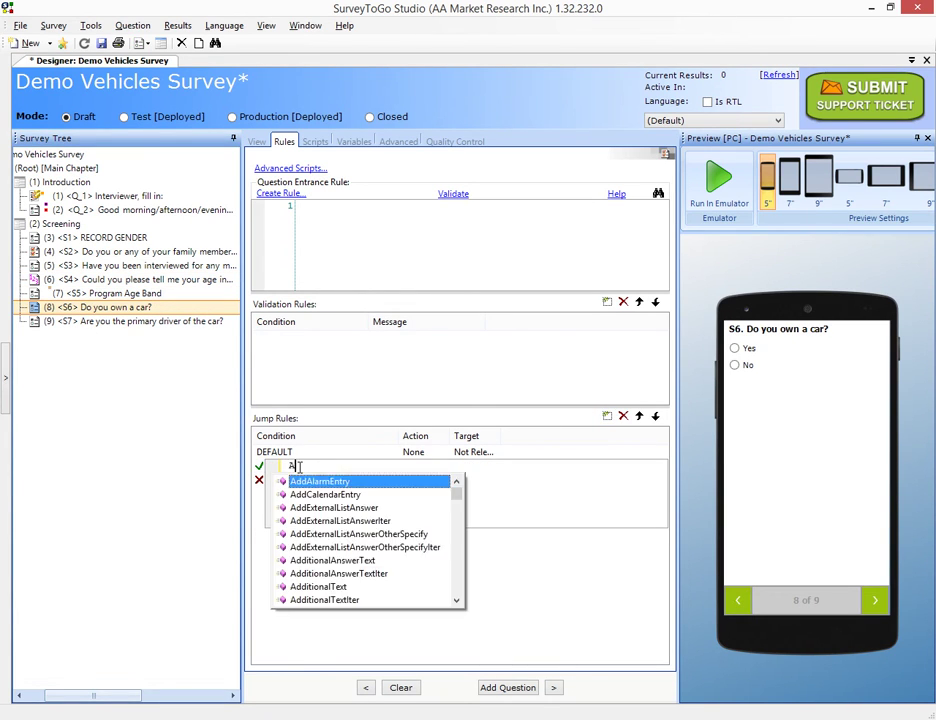
text(nswer(CurrQue)
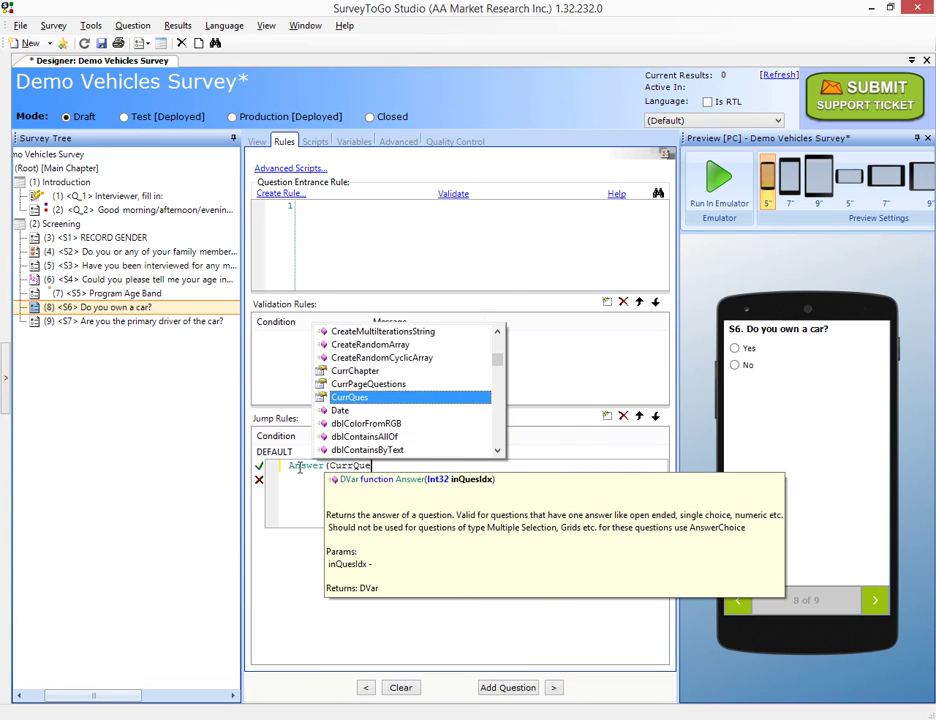
text(s) == 2)
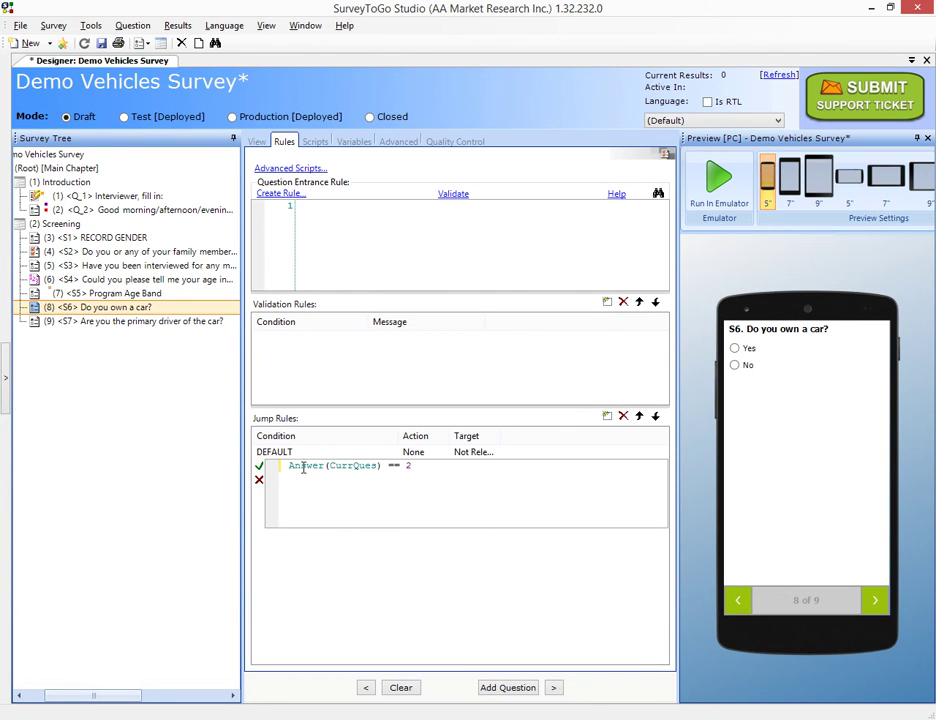
key(ctrl+a)
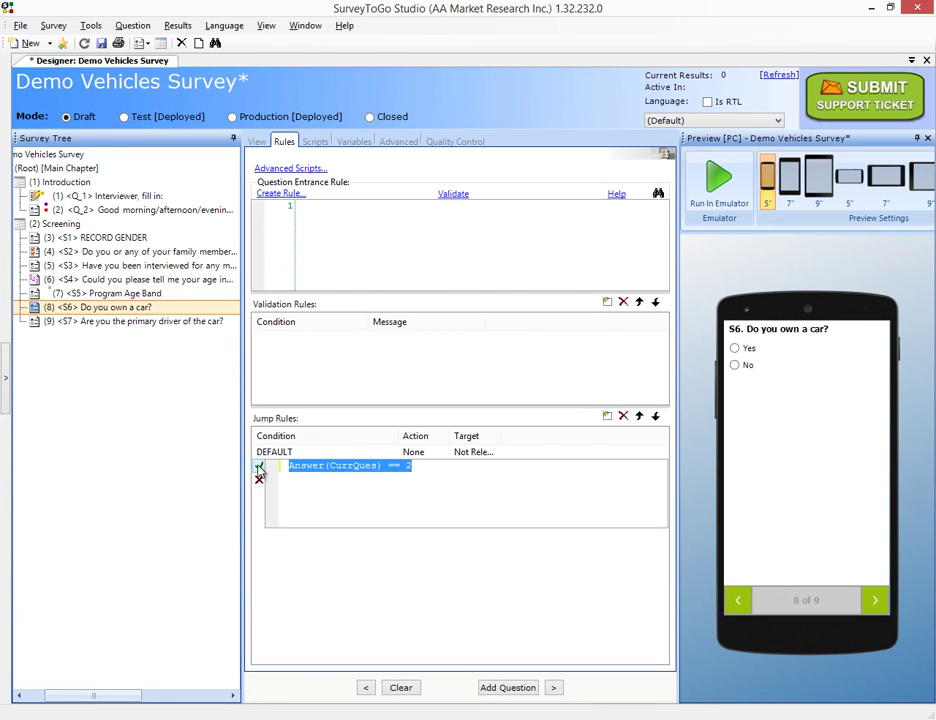
click(259, 466)
click(430, 467)
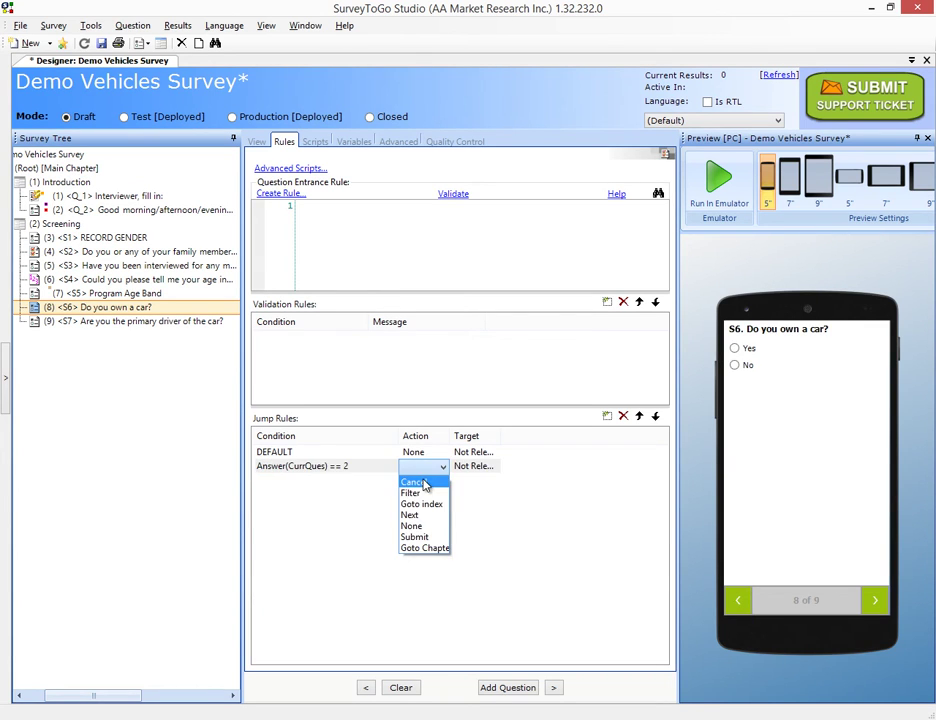
click(424, 482)
Give S7 a single added jump rule with the condition Answer(CurrQues) == 2 and the action Cancel, deleting the surplus blank rule.
click(84, 321)
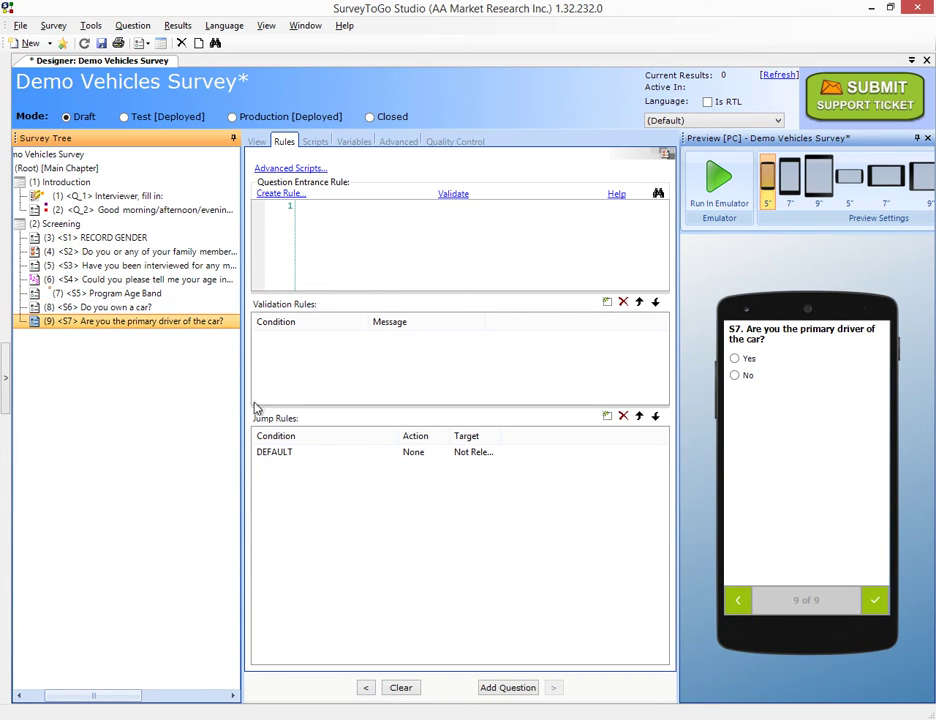
click(607, 415)
click(607, 415)
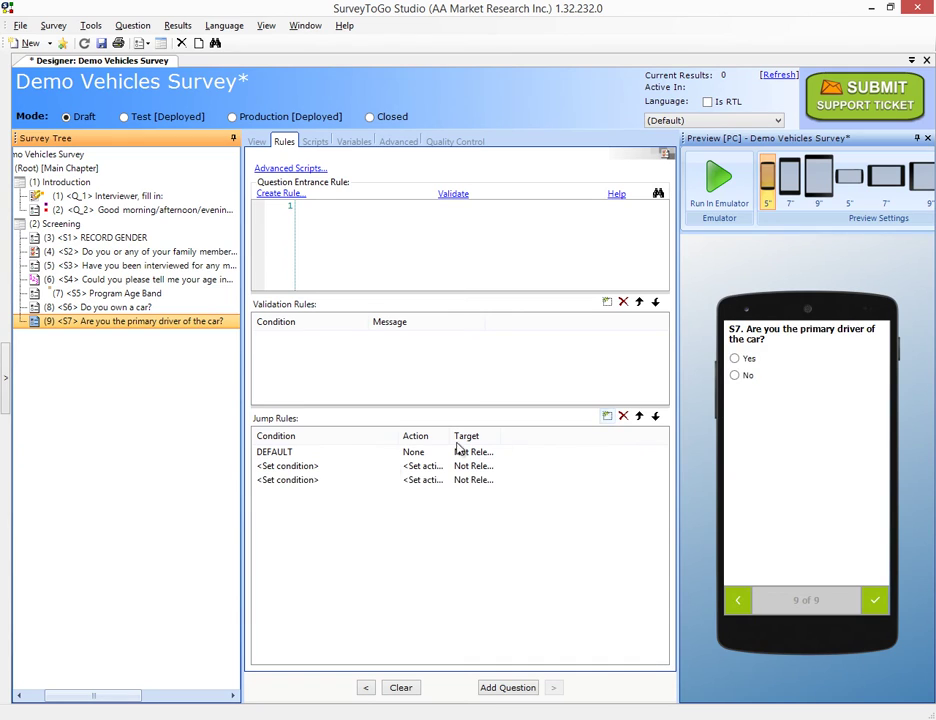
click(365, 480)
click(623, 415)
click(313, 468)
click(313, 468)
text(Answer(CurrQues) == 2)
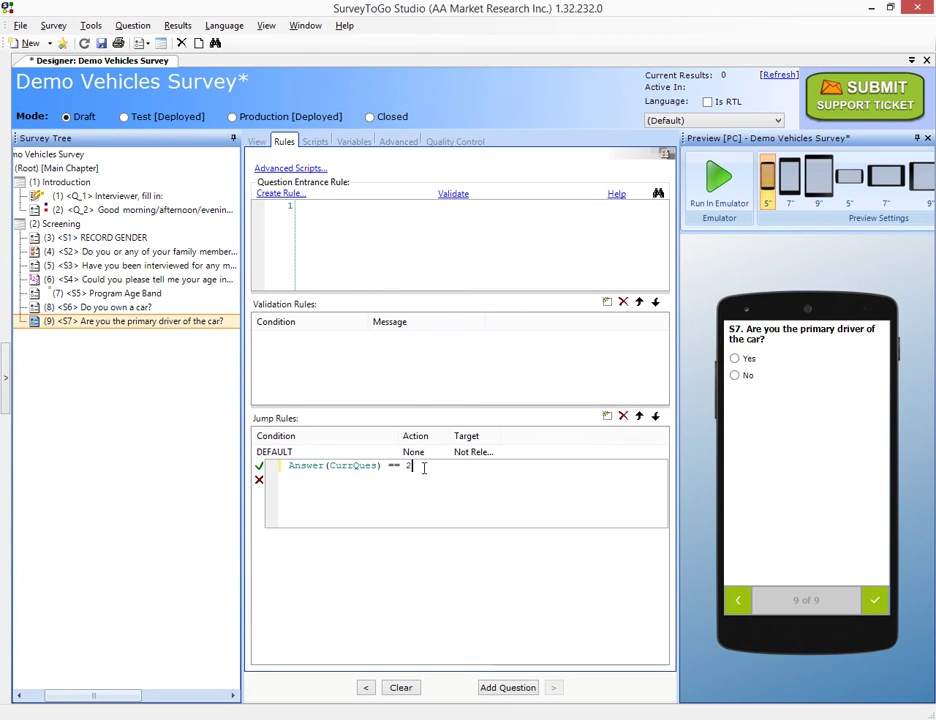
click(259, 466)
click(425, 472)
click(418, 479)
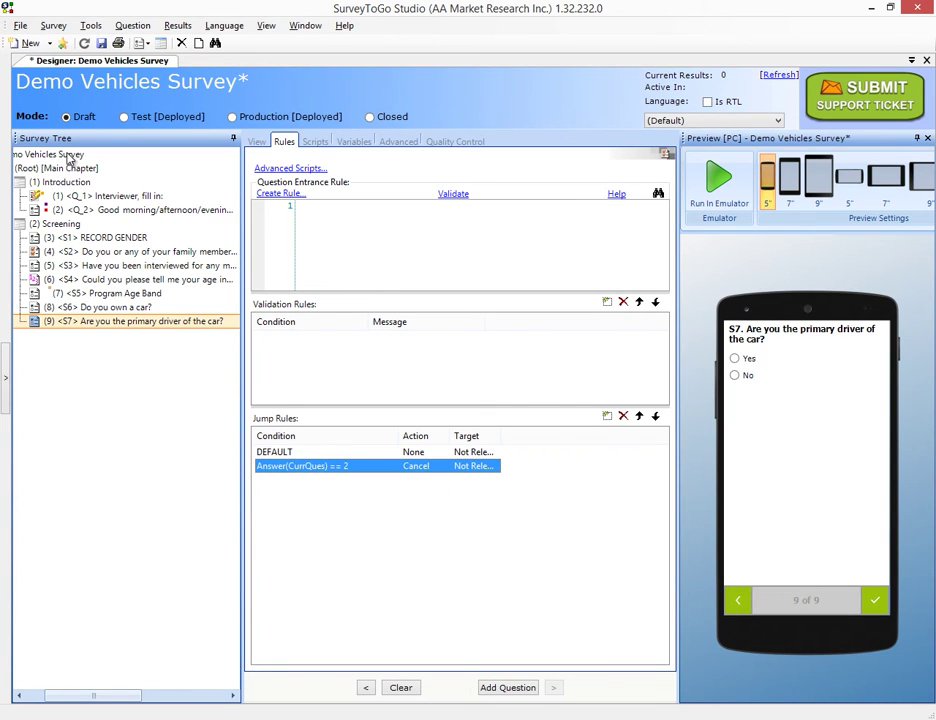
Run the survey in the emulator, starting it directly at question S1 RECORD GENDER.
click(722, 189)
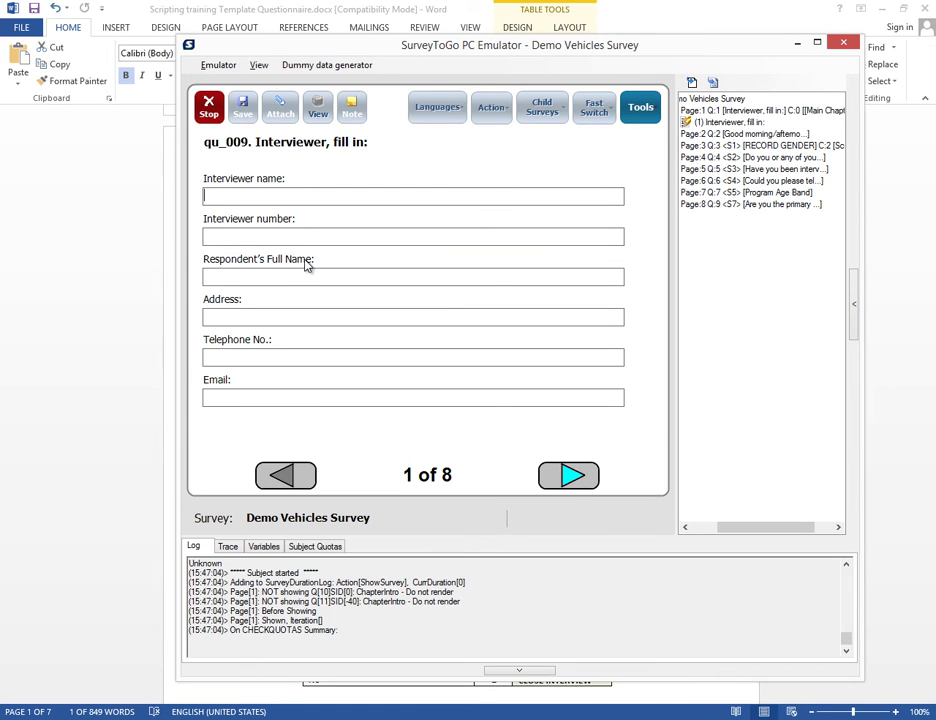
key(alt+Tab)
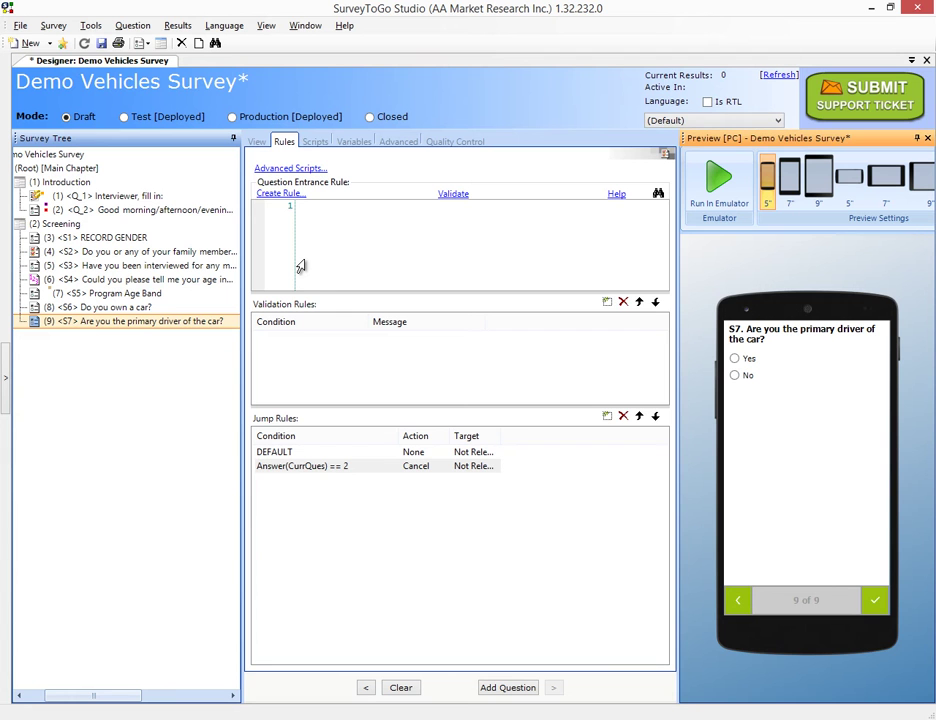
right_click(127, 240)
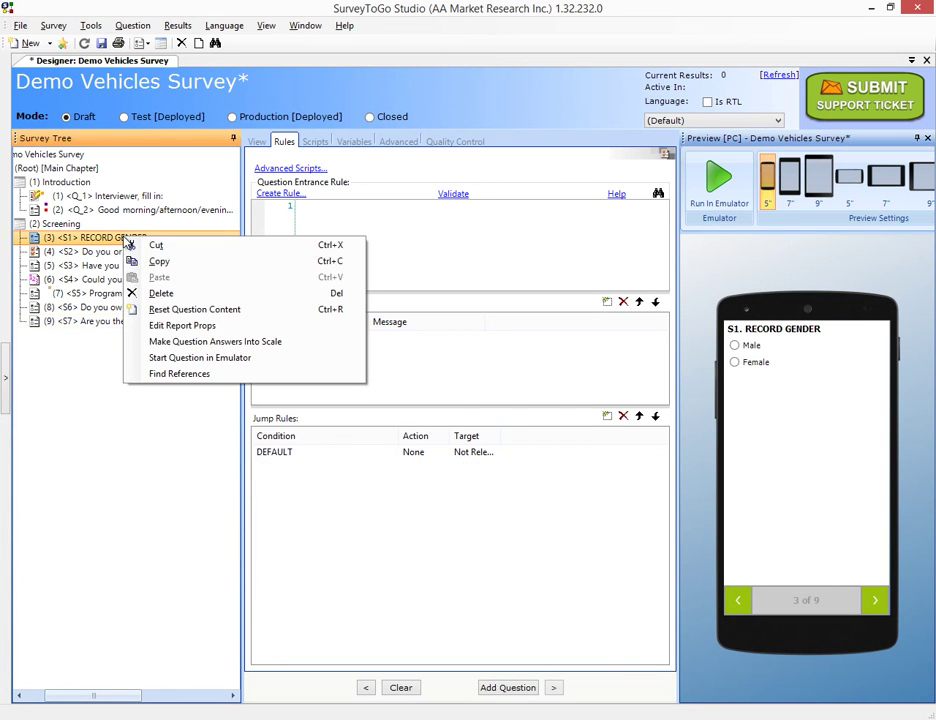
click(167, 358)
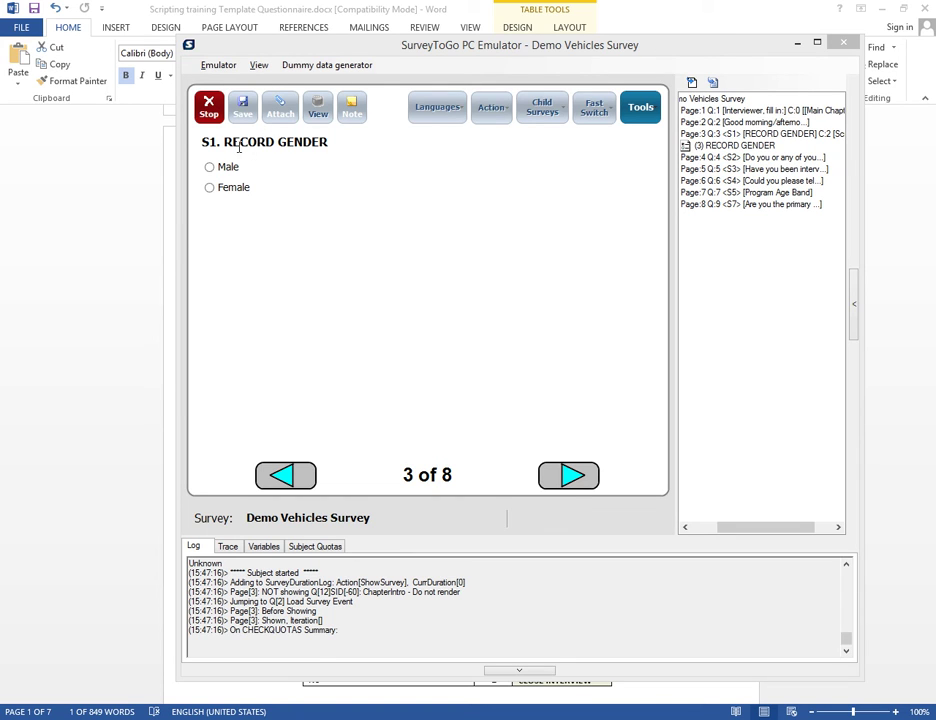
Test S2's close-interview rule in the emulator by answering Male to S1 and Media to S2, and start a new survey.
click(214, 170)
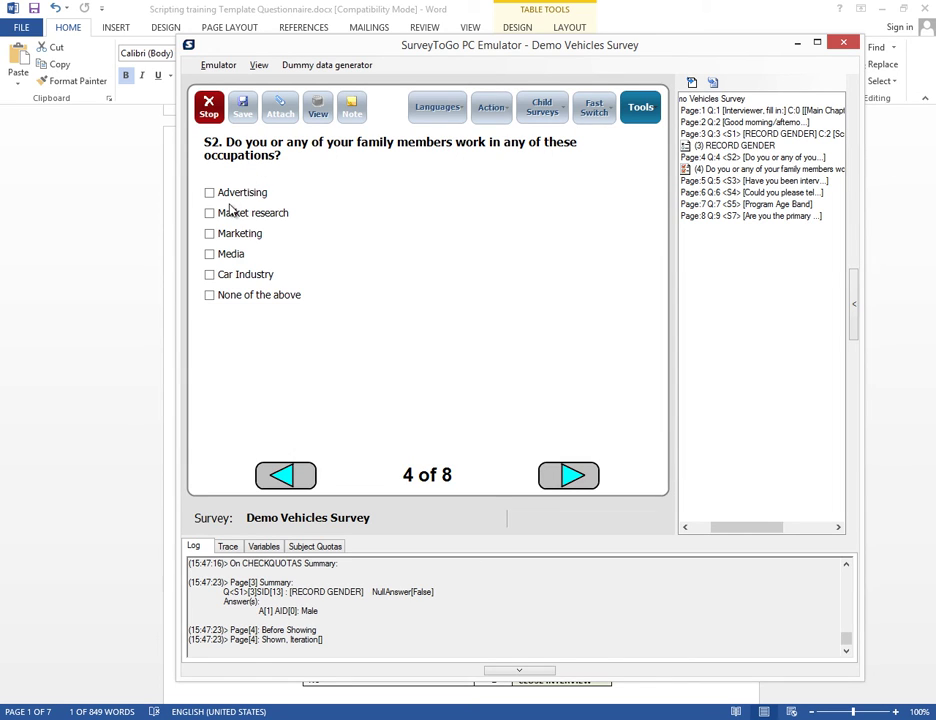
click(212, 255)
click(586, 478)
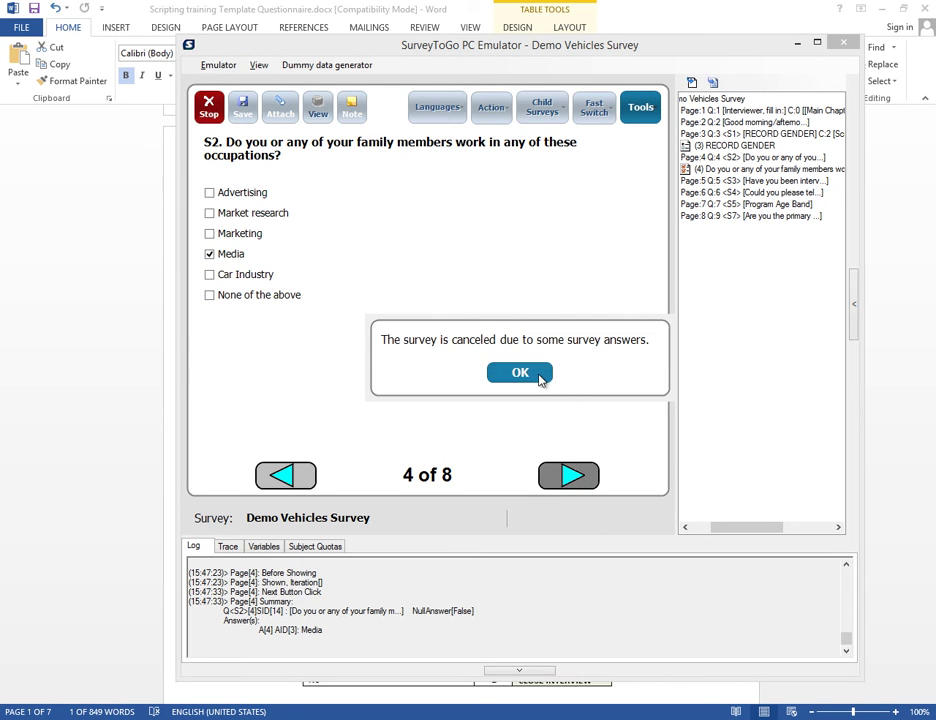
click(520, 373)
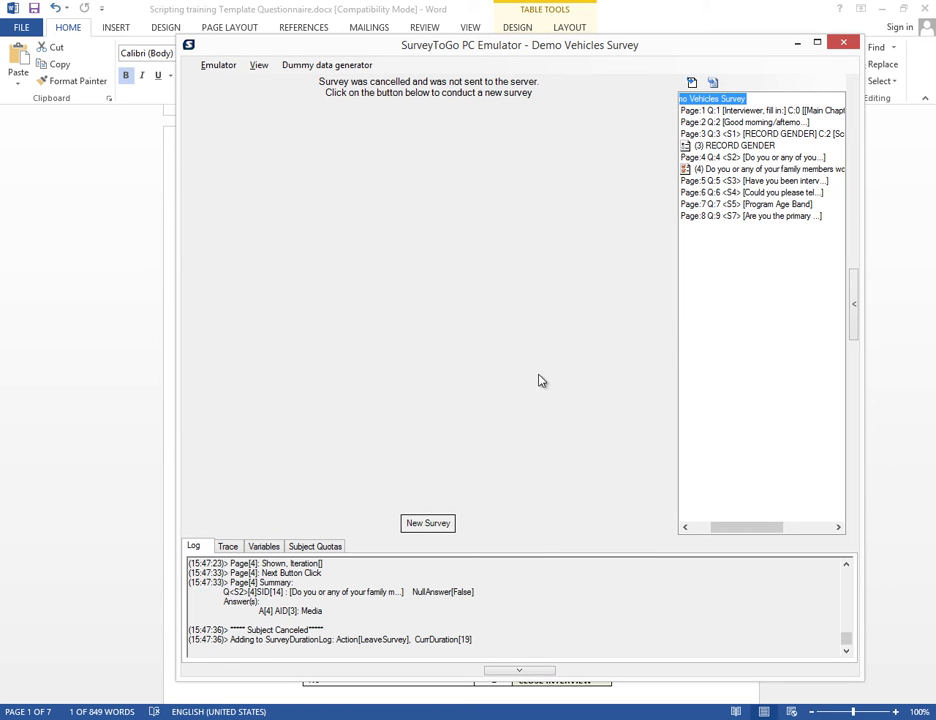
click(445, 524)
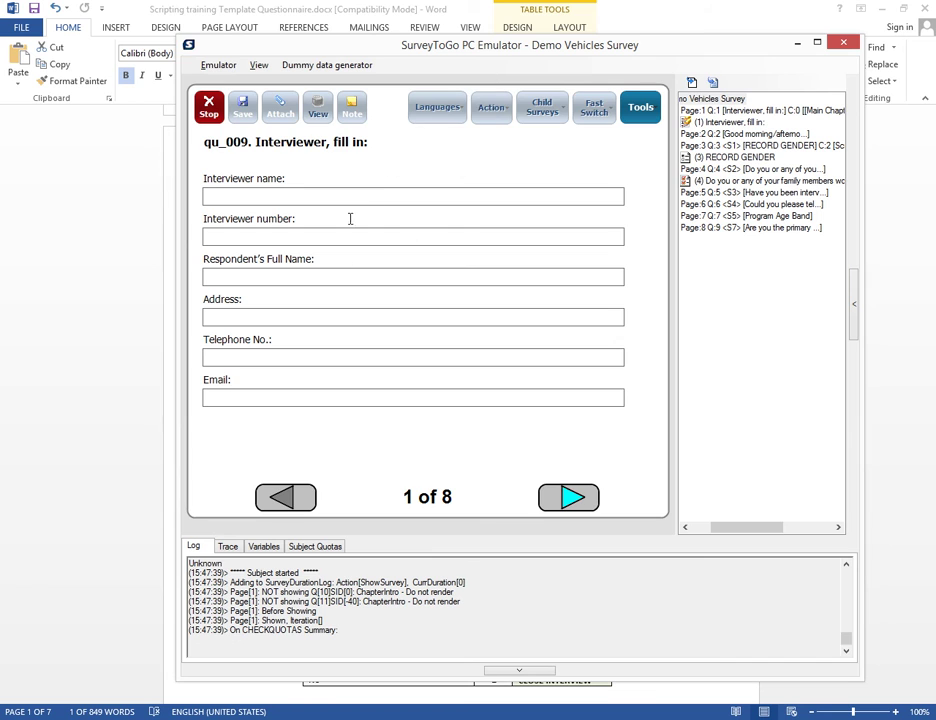
In the designer, enable Prompt On Cancel in the survey-level behavior options of Demo Vehicles Survey.
key(alt+Tab)
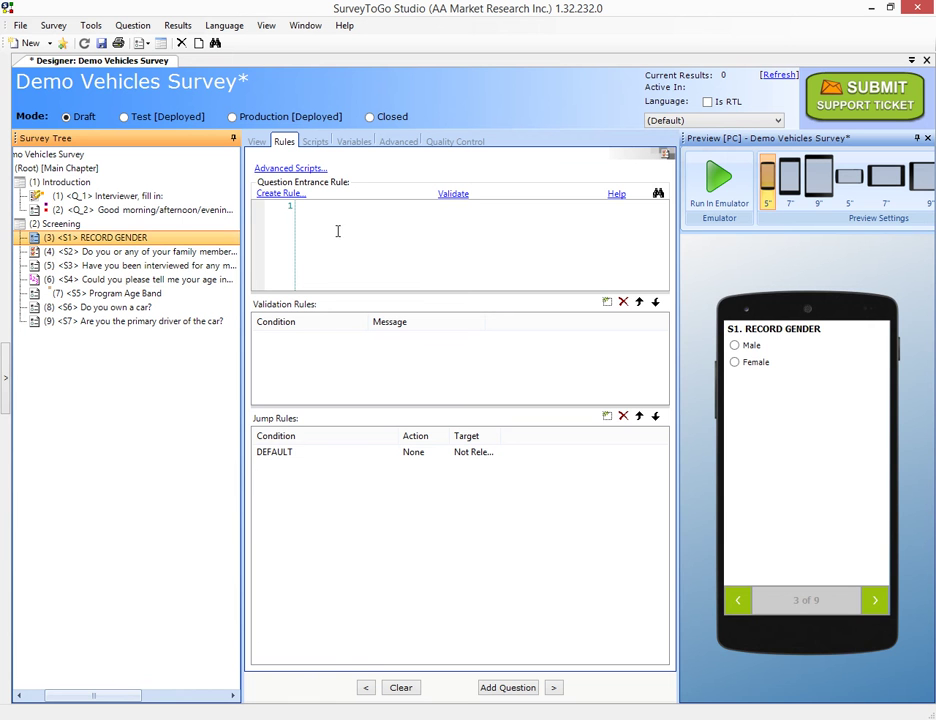
click(60, 157)
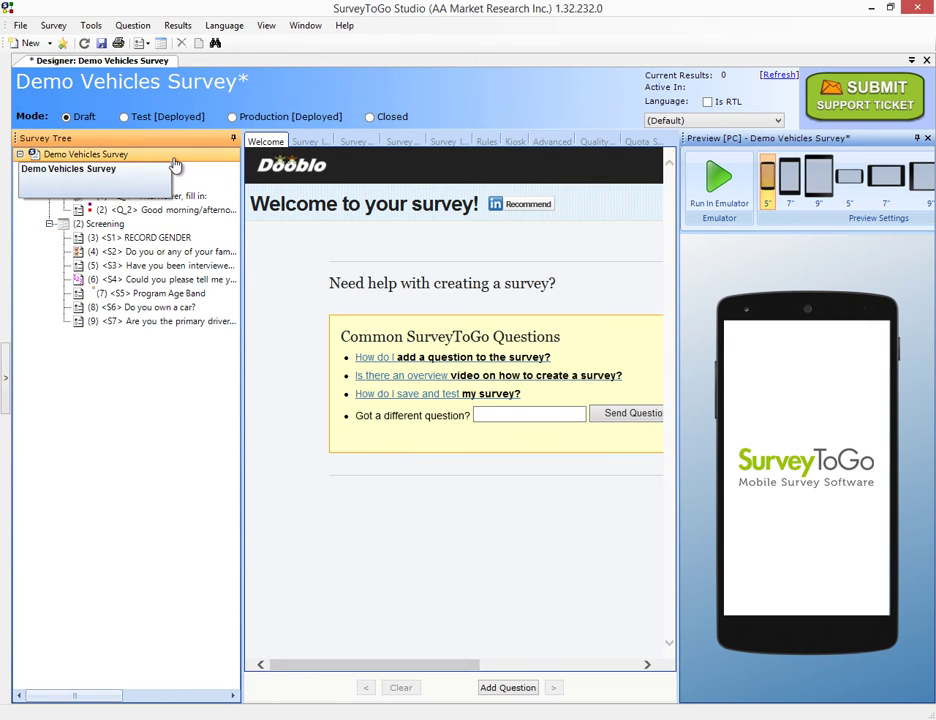
click(354, 142)
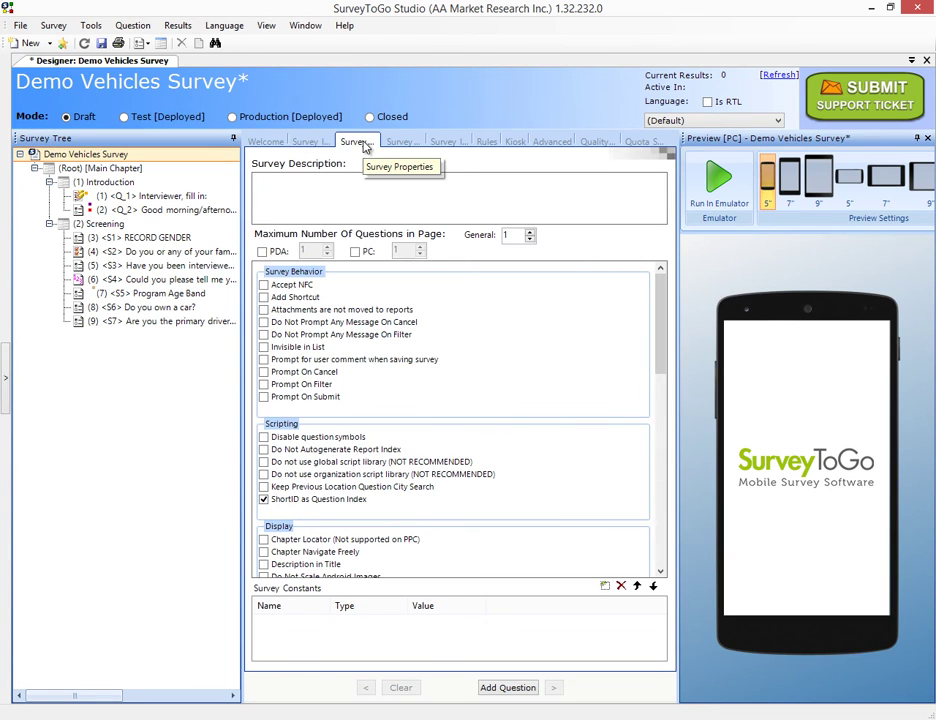
click(265, 372)
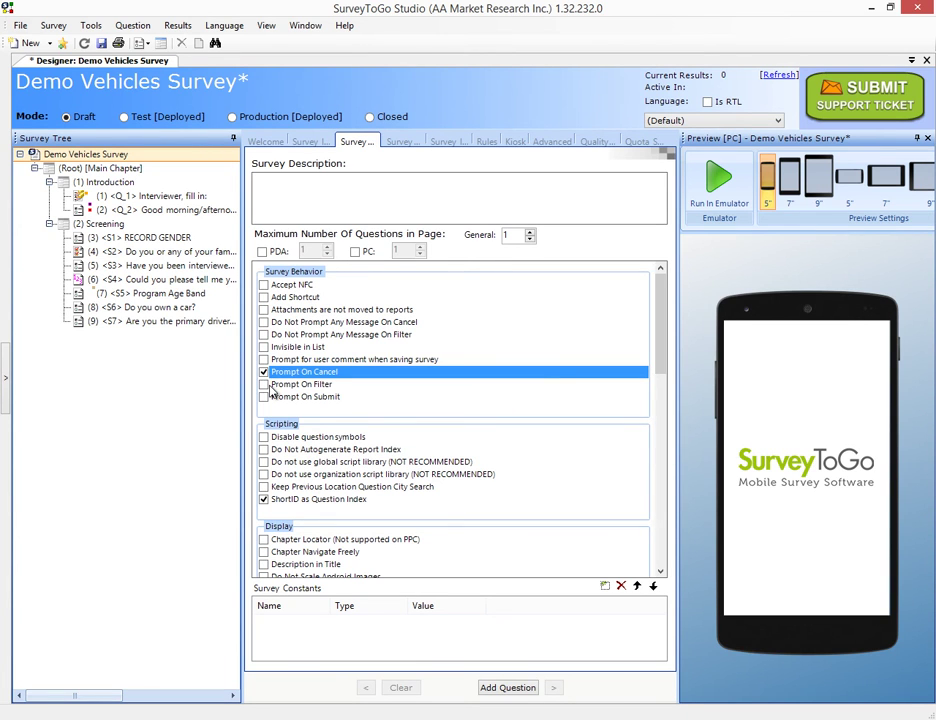
Return to the emulator, restart the survey at question S1 RECORD GENDER, and answer Male.
key(alt+Tab)
click(513, 418)
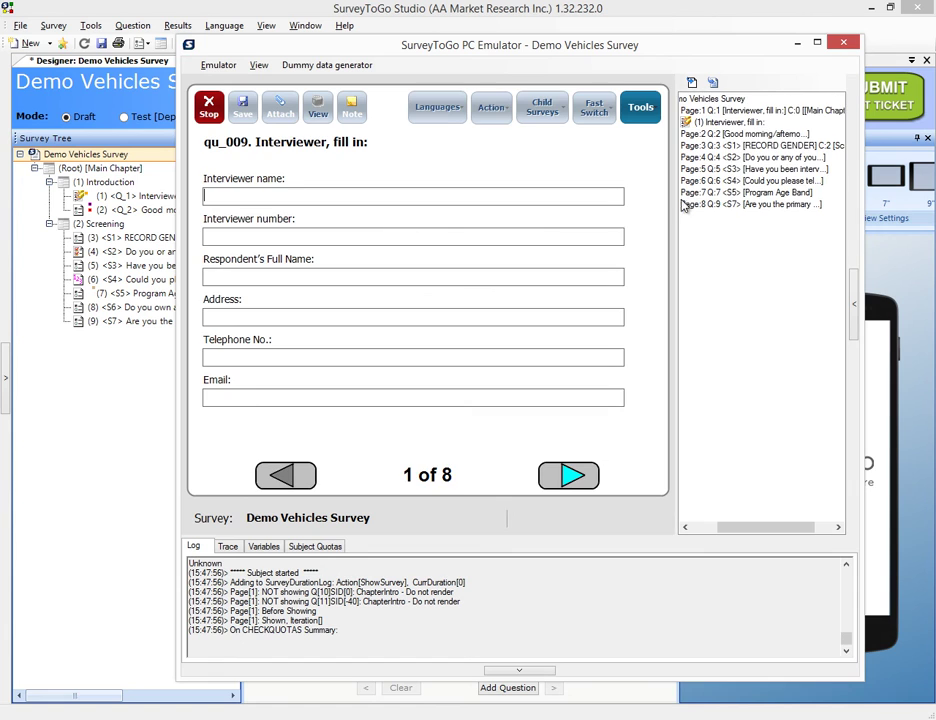
click(758, 150)
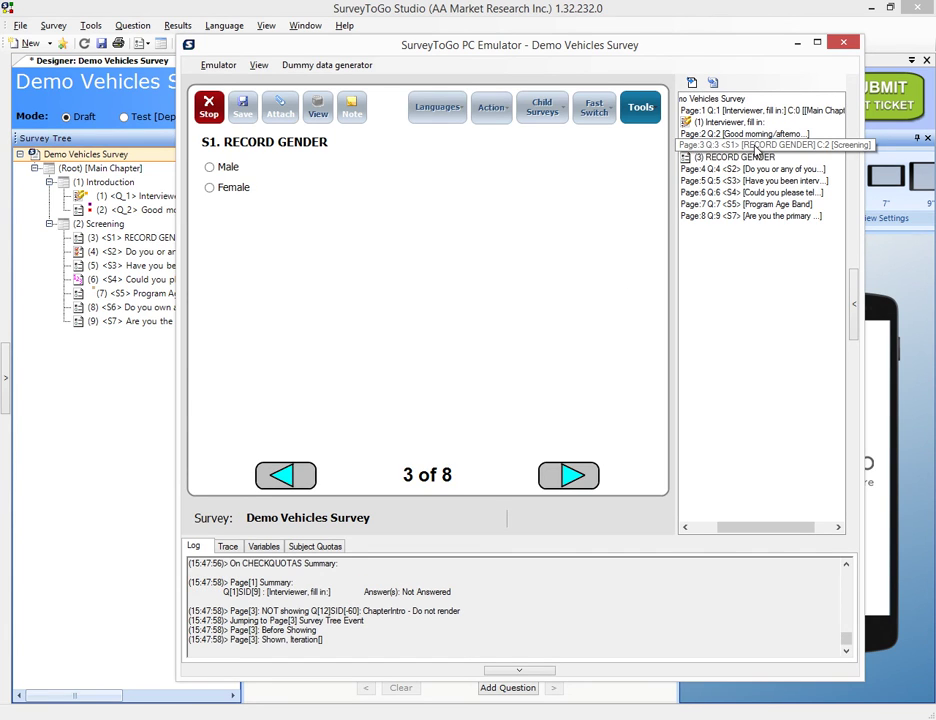
click(225, 167)
Test S2's close-interview rule by choosing Advertising and Market research, declining the cancellation of the result.
click(216, 194)
click(220, 215)
click(553, 466)
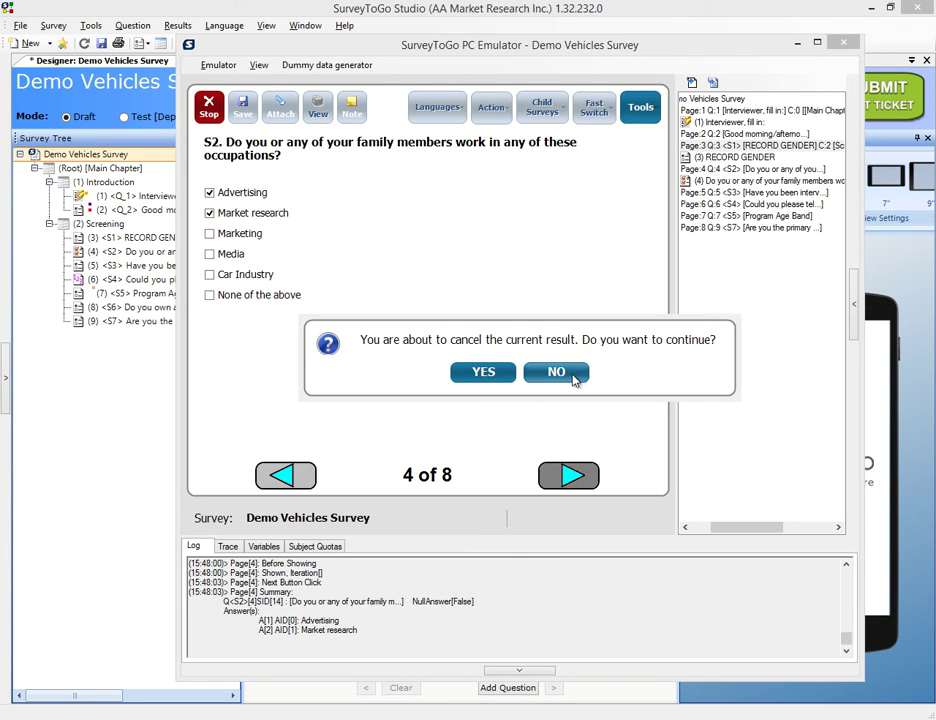
click(556, 372)
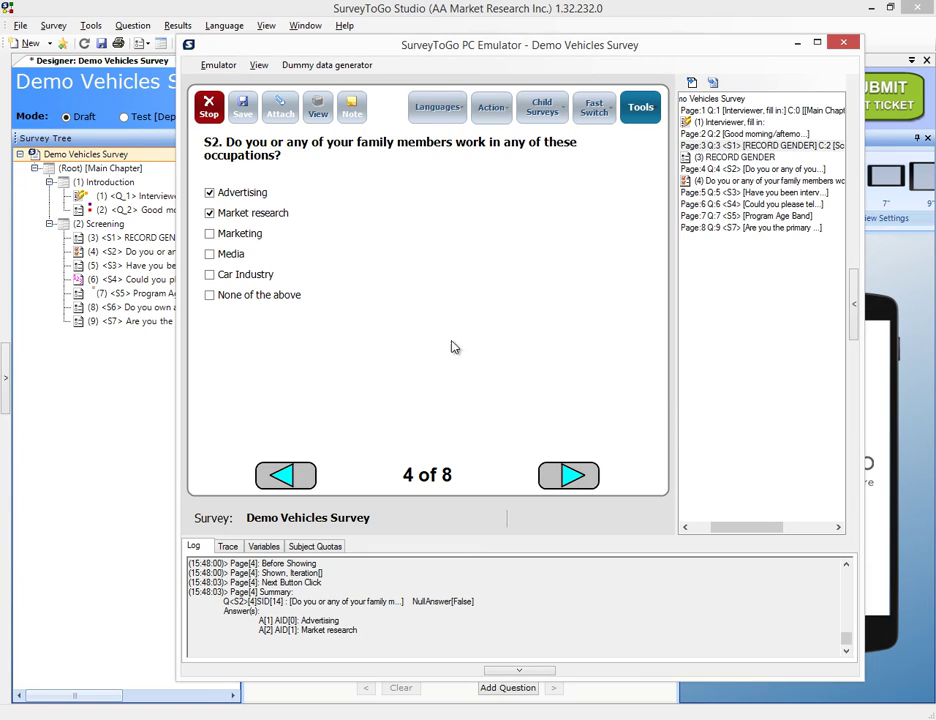
Retest S2 with only Media and Car Industry selected, decline the cancellation, and continue with None of the above.
click(223, 214)
click(221, 193)
click(218, 254)
click(222, 274)
click(555, 470)
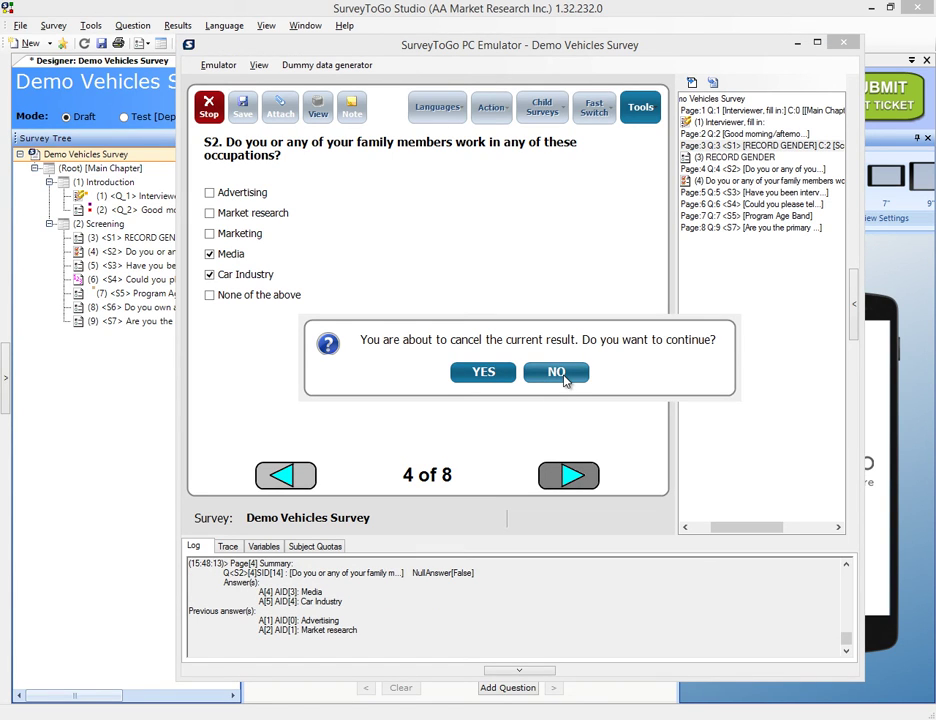
click(563, 375)
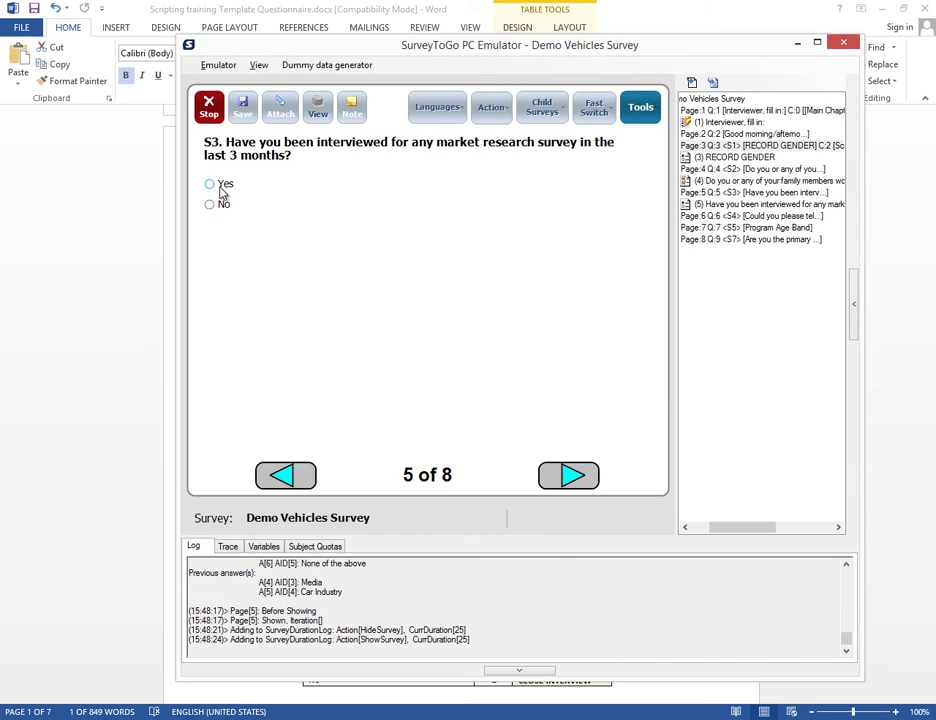
Test S3's close-interview rule with Yes, decline the cancellation, and continue with No.
click(221, 188)
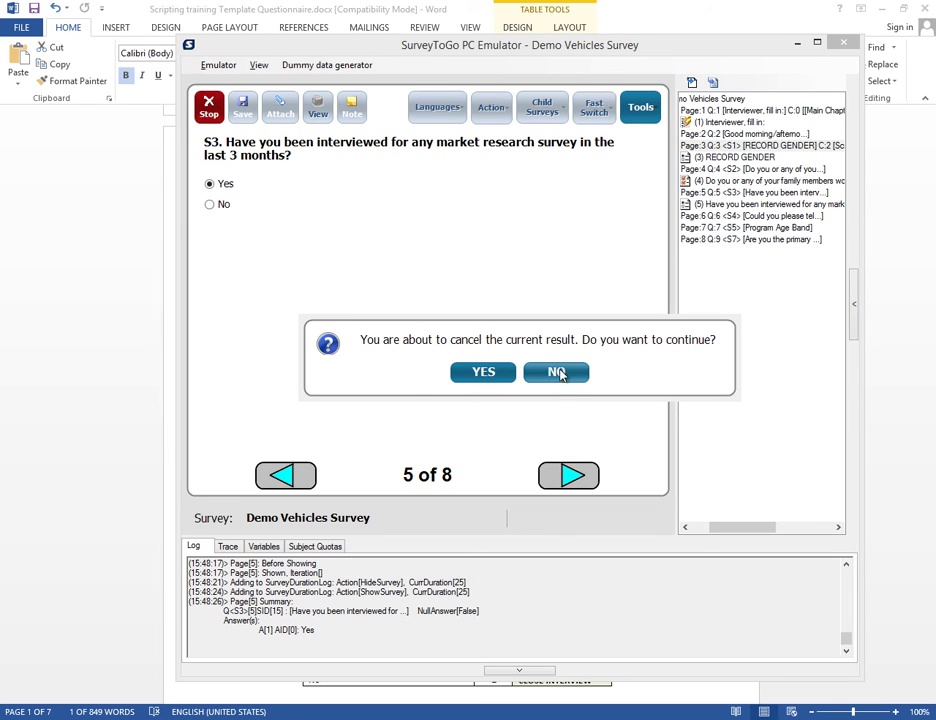
click(563, 375)
click(221, 205)
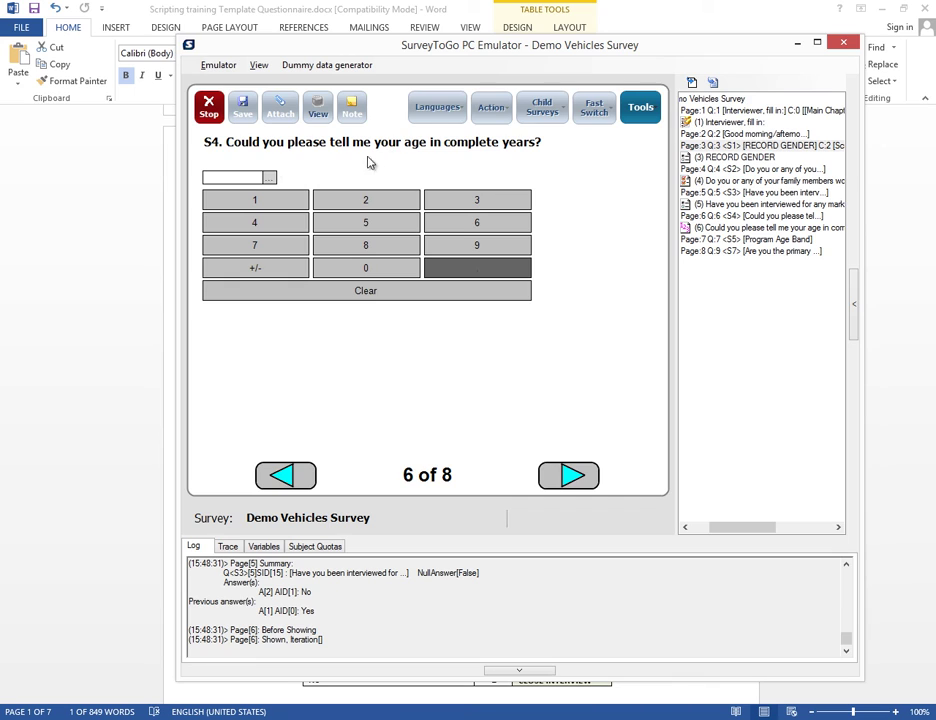
Answer S4 with age 45 and compare the S5 SetAnswer entry in the emulator log with the S5 answer list in the designer.
click(284, 224)
click(347, 229)
click(565, 478)
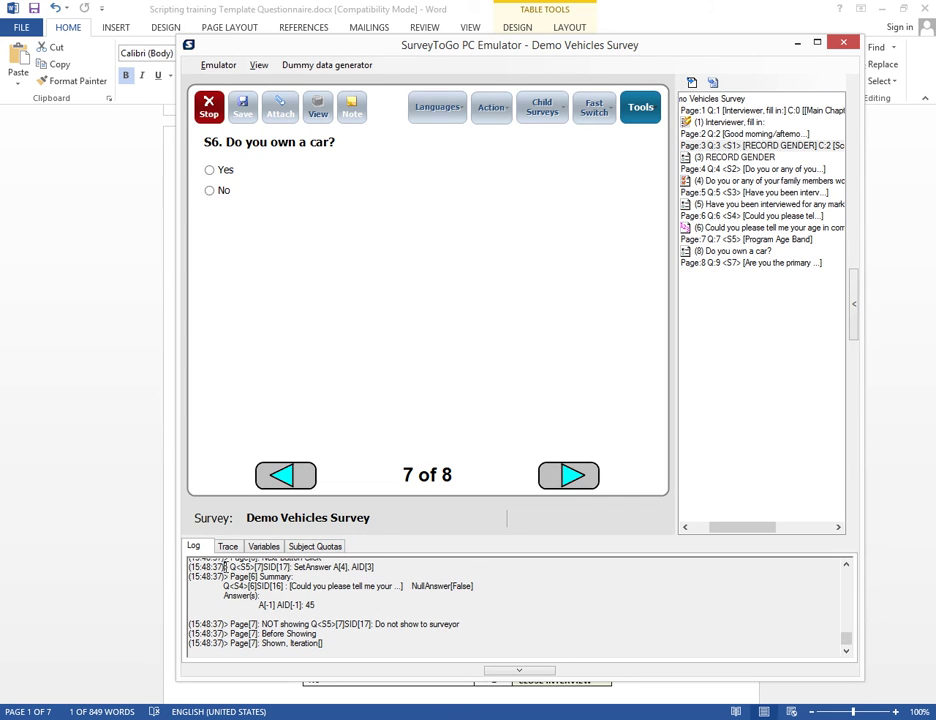
drag(224, 567, 355, 567)
double_click(310, 567)
double_click(244, 567)
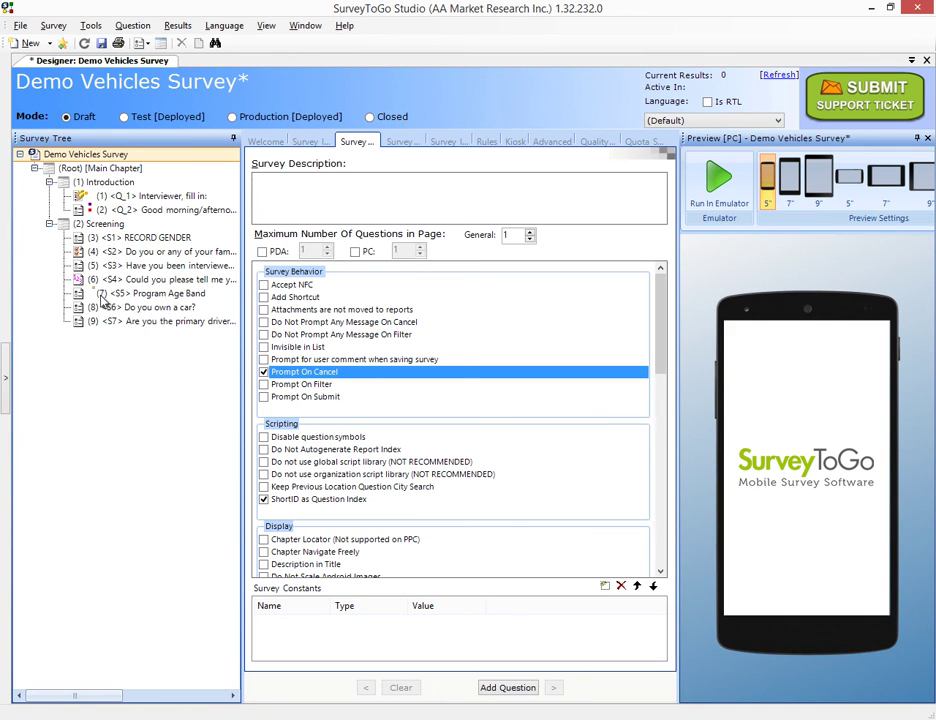
click(101, 295)
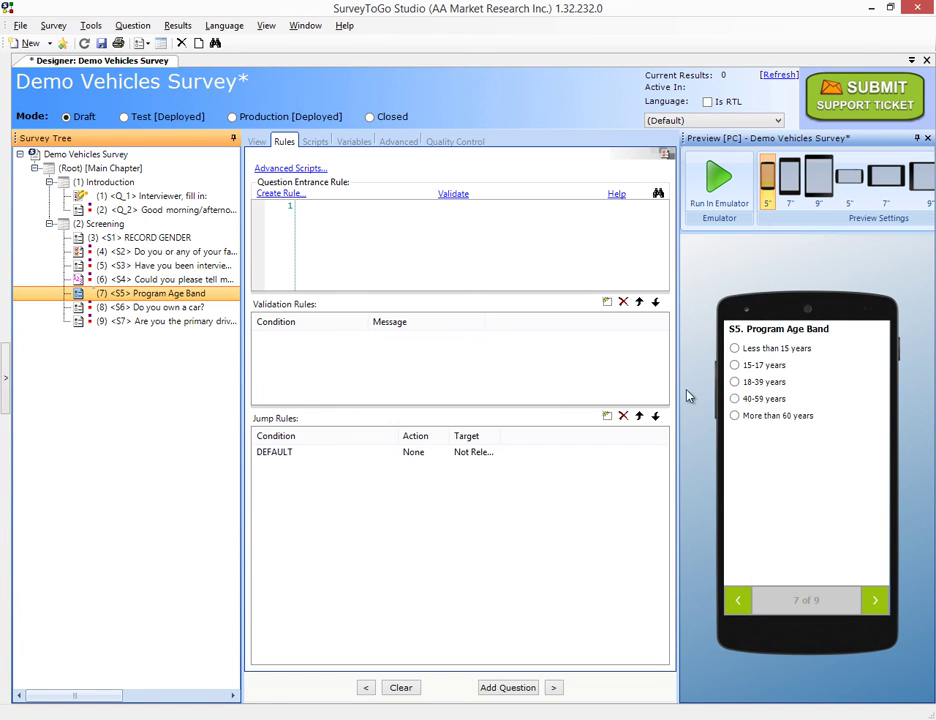
Go back to S4 in the emulator, test the close-interview rule with age 61, and decline the cancellation.
key(alt+Tab)
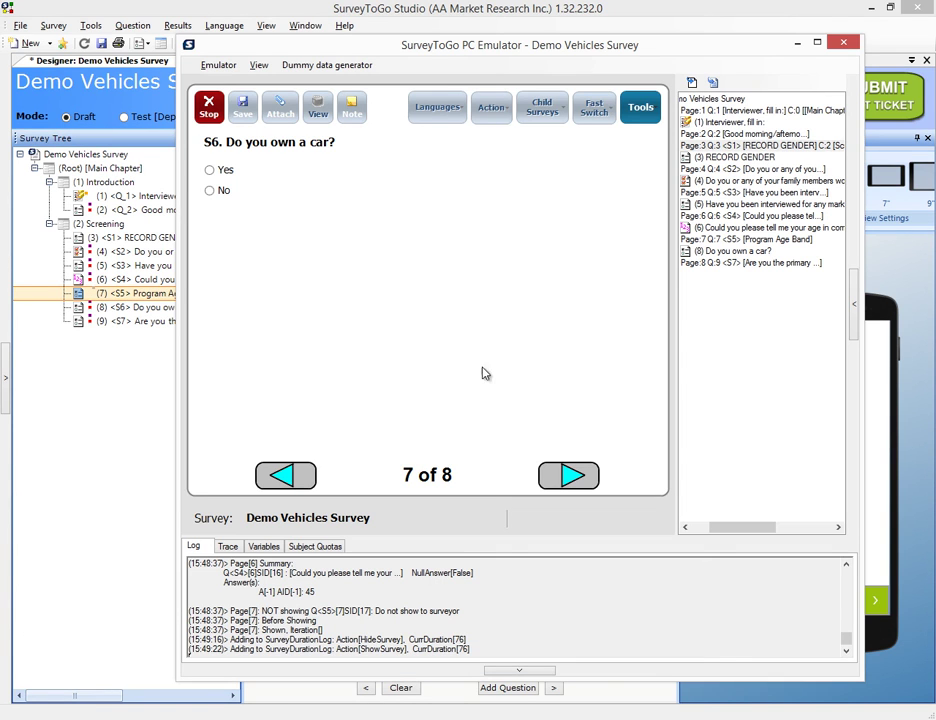
click(288, 477)
click(352, 294)
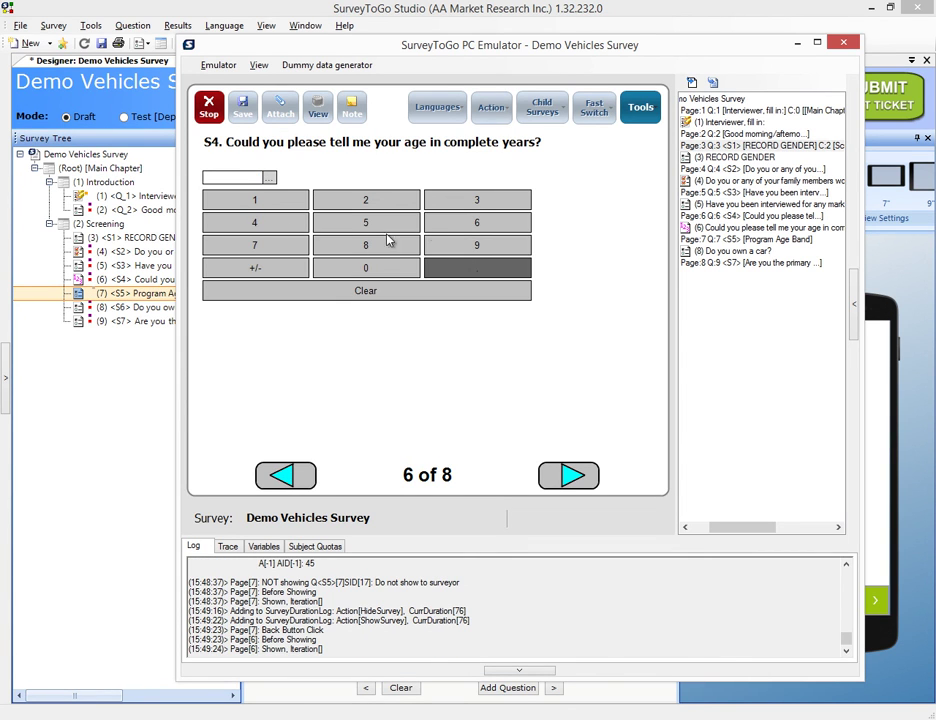
click(452, 224)
click(256, 202)
click(566, 478)
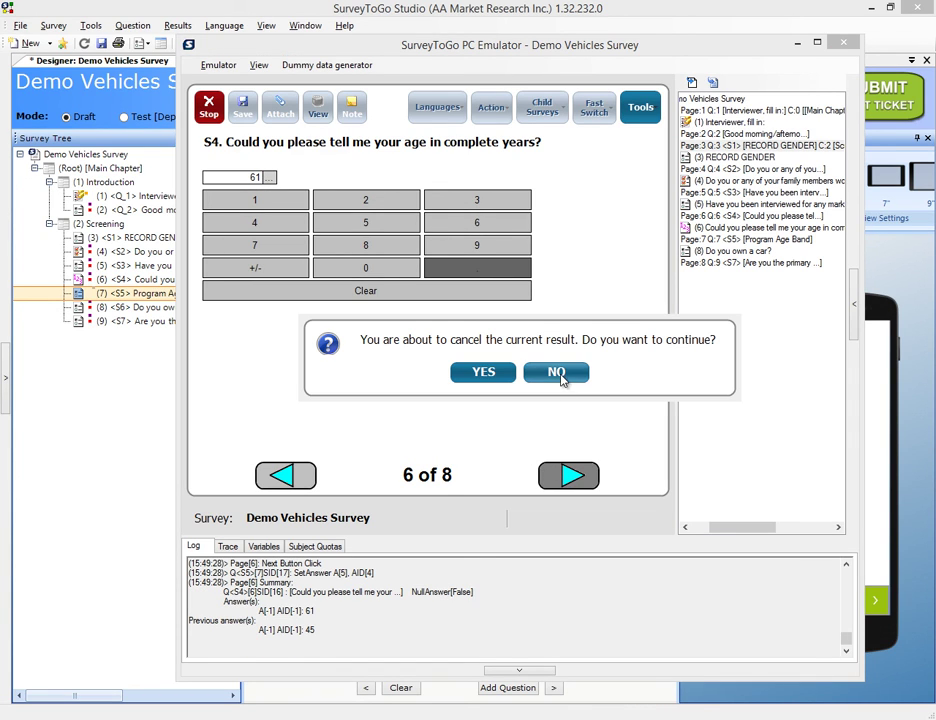
click(558, 373)
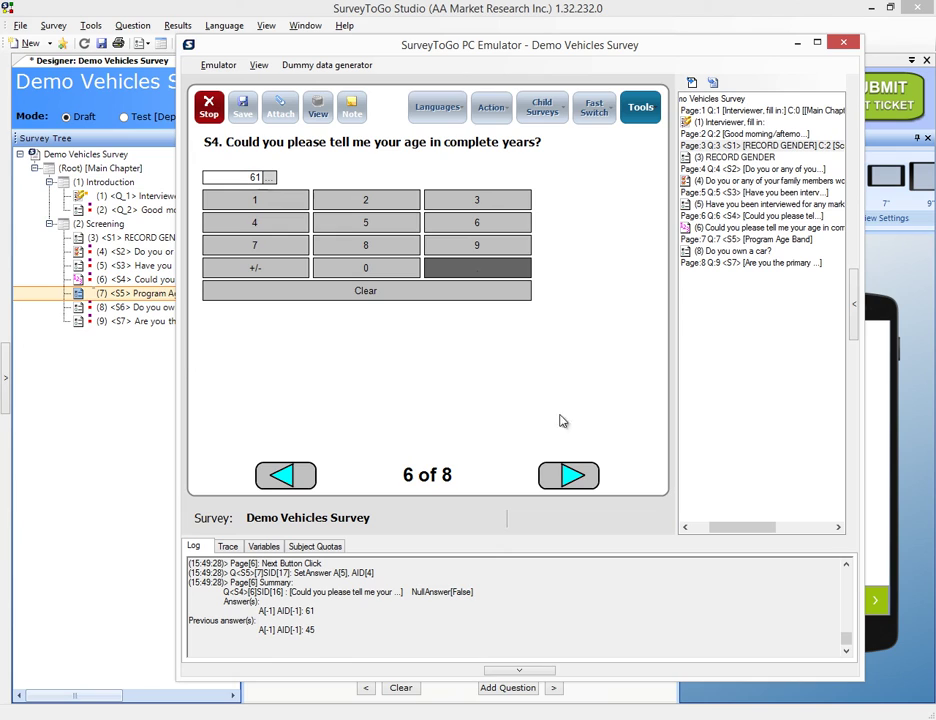
Replace the S4 age with 52 and continue to S6.
click(375, 292)
click(366, 226)
click(365, 200)
click(569, 476)
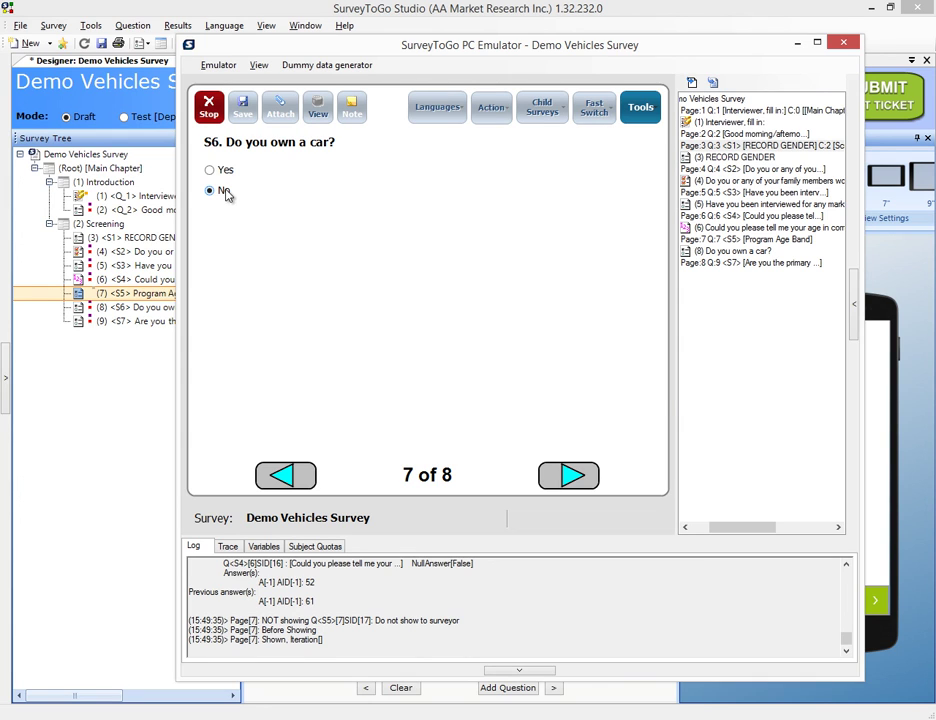
Test the S6 and S7 rules with No, declining each cancellation, and change both answers to Yes to submit the survey.
click(550, 372)
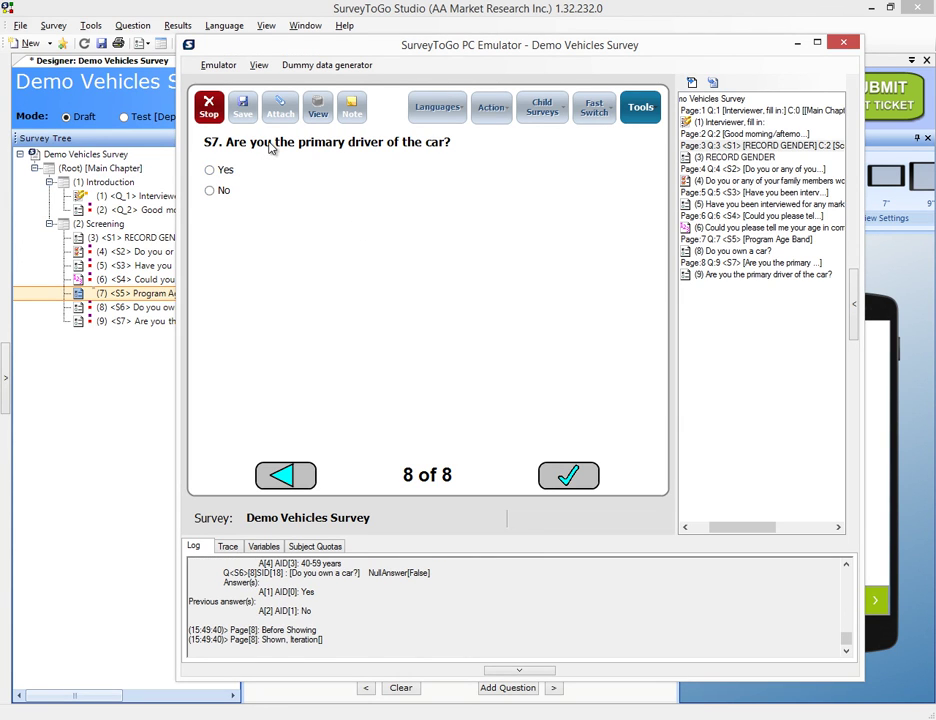
click(222, 191)
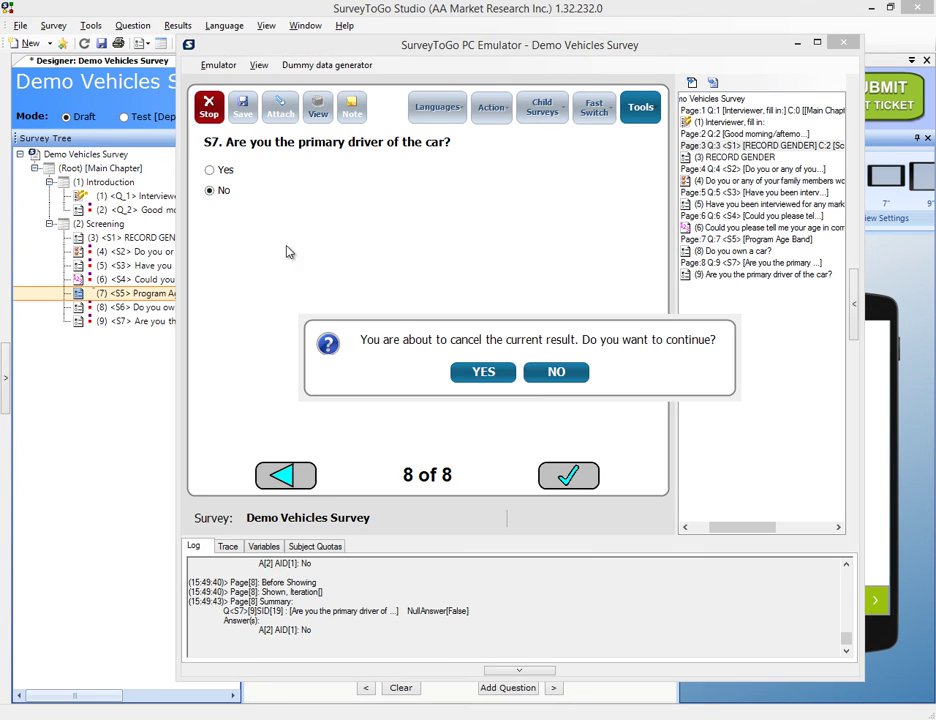
click(556, 373)
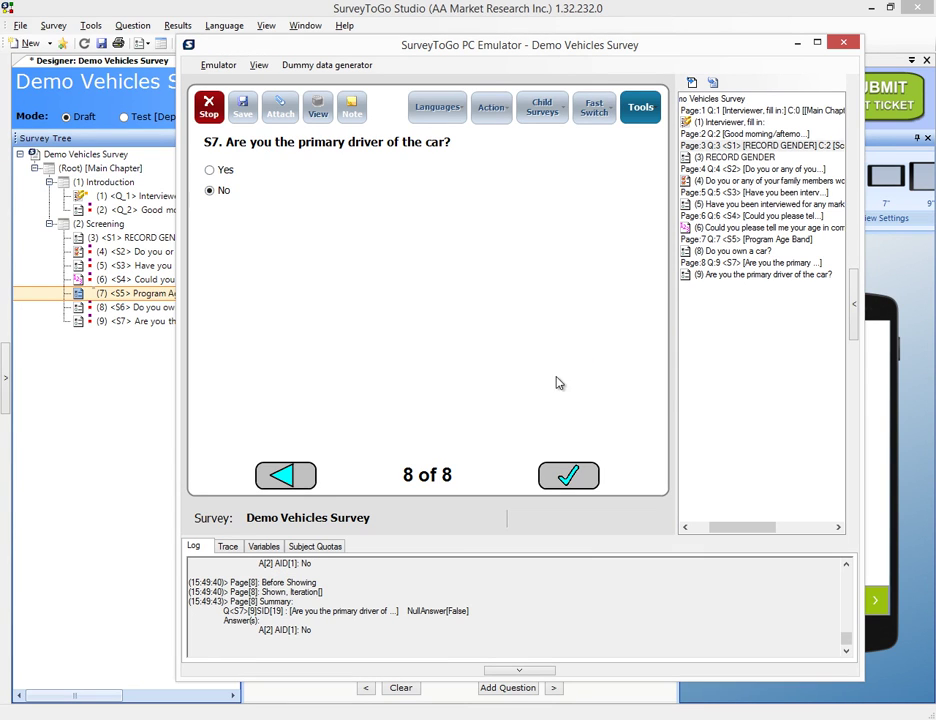
click(225, 172)
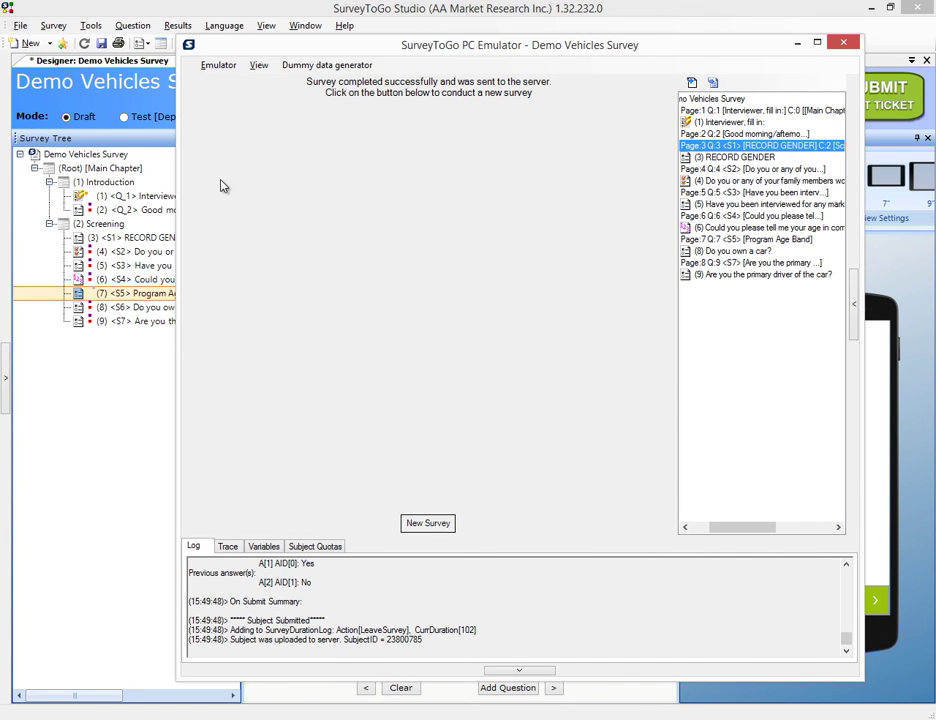
Switch to the Word questionnaire and examine the LSM household question with its item scores and LSM bands.
key(alt+Tab)
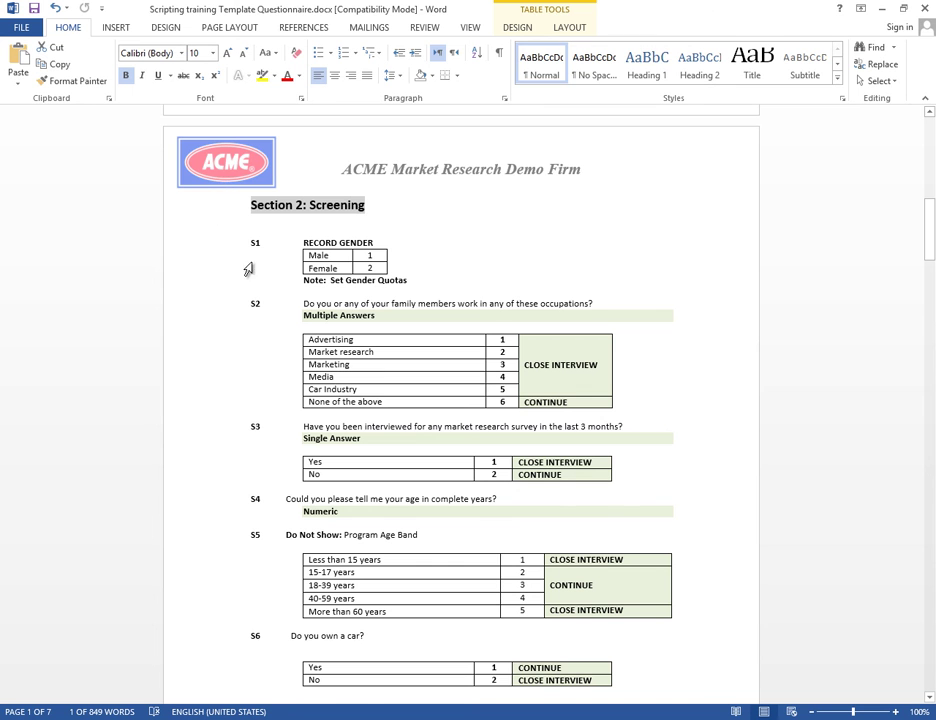
scroll(265, 265, down, 5)
scroll(267, 265, down, 10)
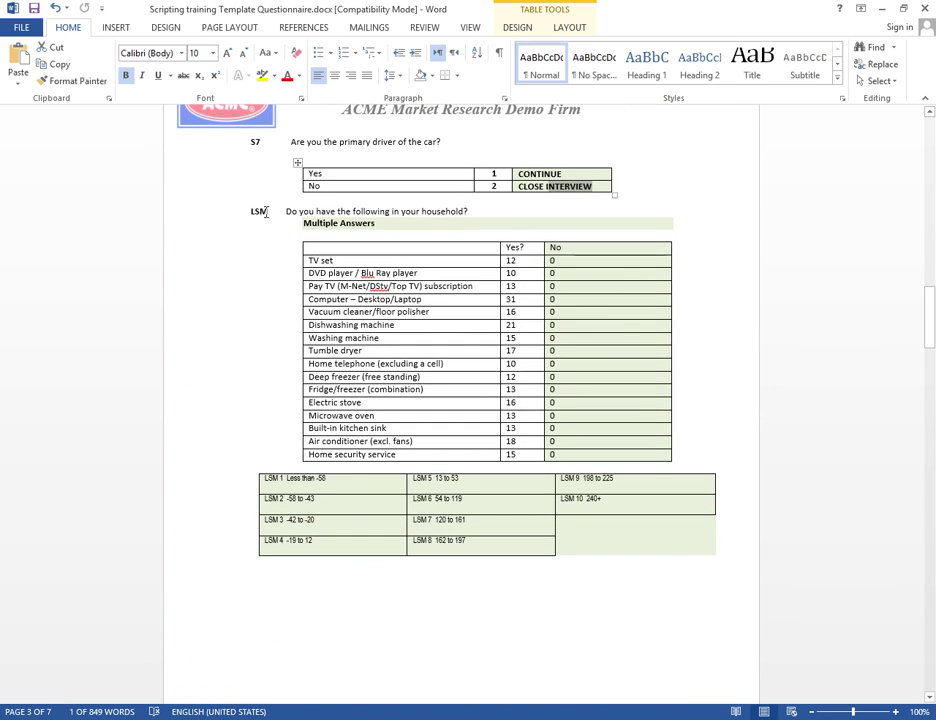
click(299, 211)
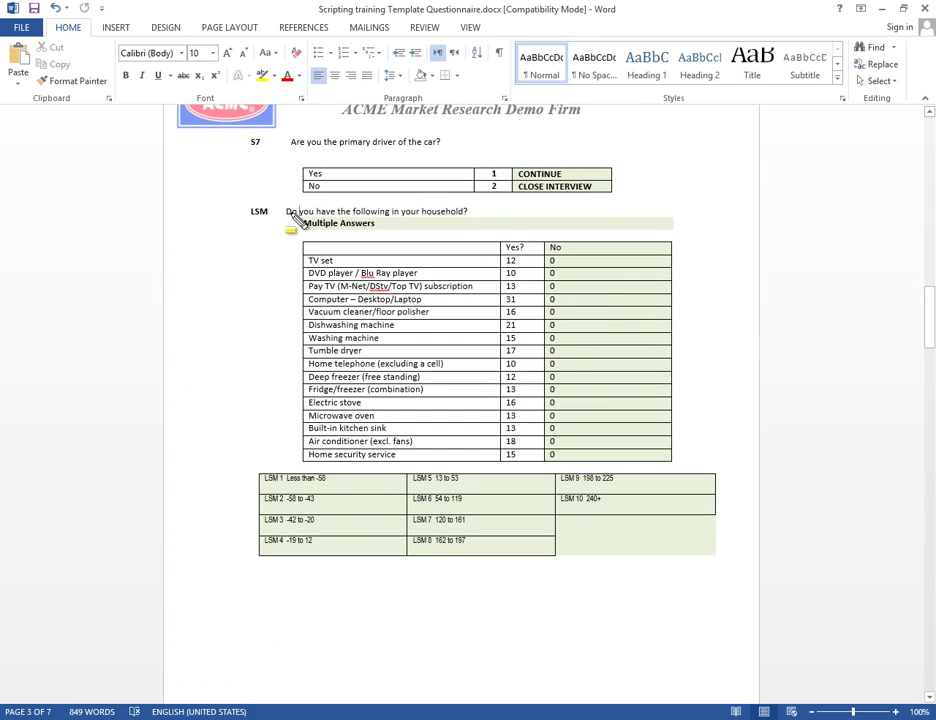
mouse_move(232, 210)
mouse_down()
mouse_move(616, 516)
mouse_move(742, 595)
mouse_move(707, 537)
mouse_up()
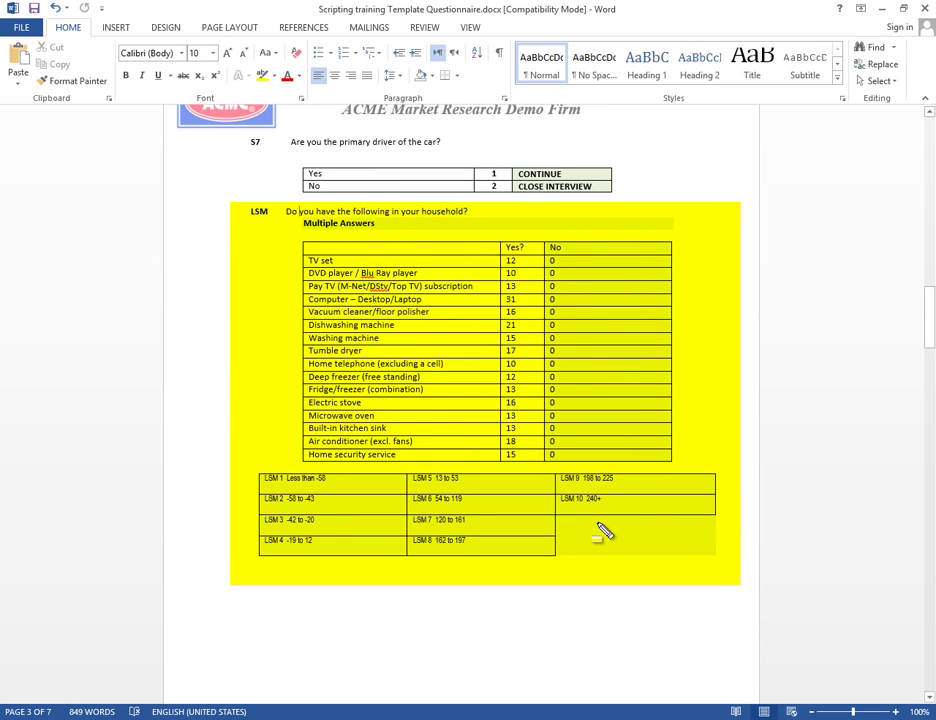